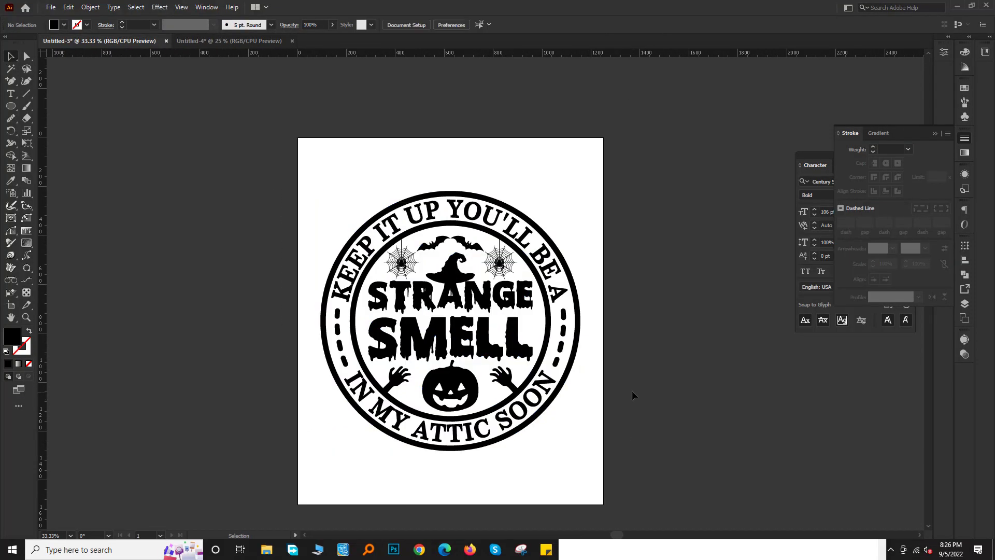
Move the finished badge artwork off the artboard to the left.
scroll(632, 391, "down", 2)
left_click_drag(602, 330, 406, 331)
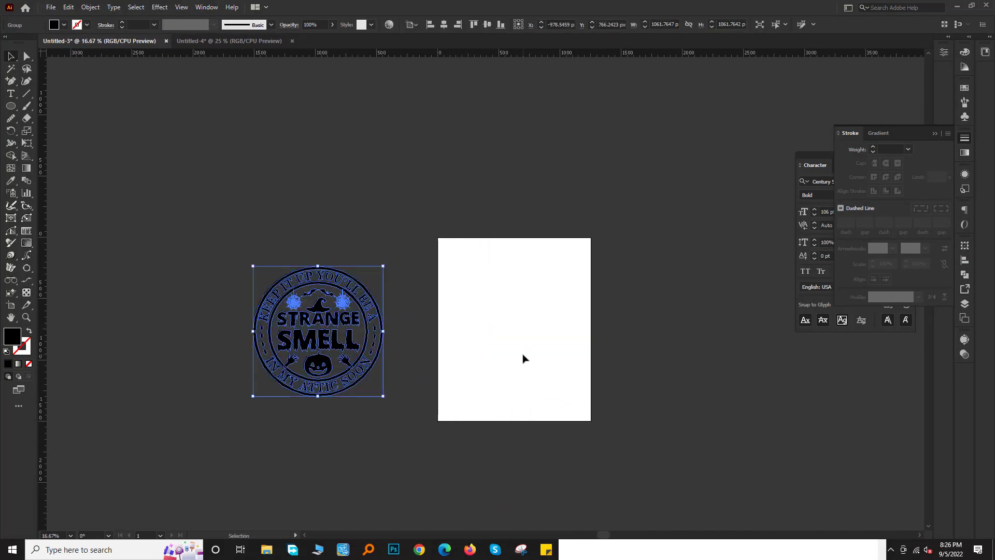
scroll(523, 357, "up", 1)
Switch to Notepad and select the badge slogan text.
key("alt+Tab")
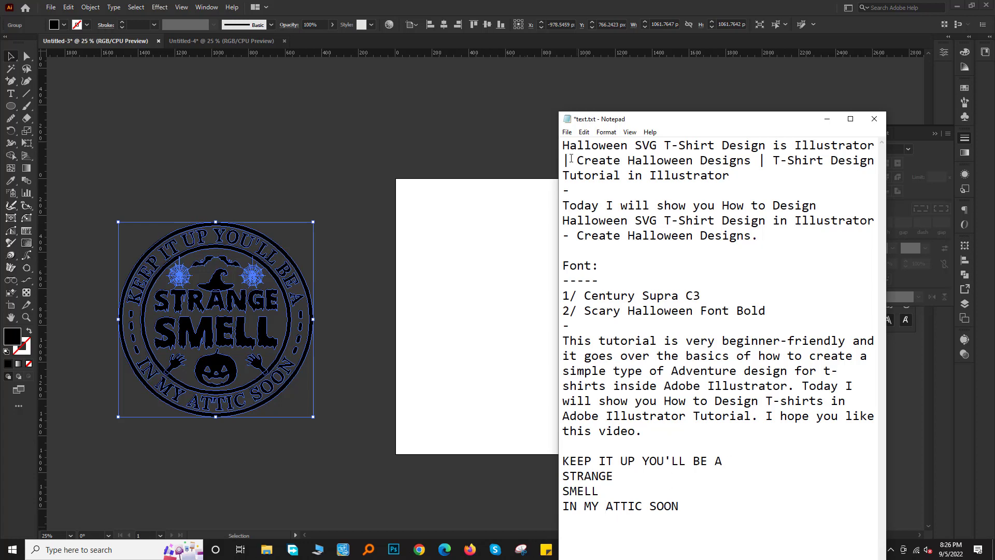
left_click_drag(562, 145, 772, 557)
key("ctrl+c")
left_click(667, 413)
Paste and enlarge KEEP IT UP YOU'LL BE A and STRANGE on the artboard.
key("alt+Tab")
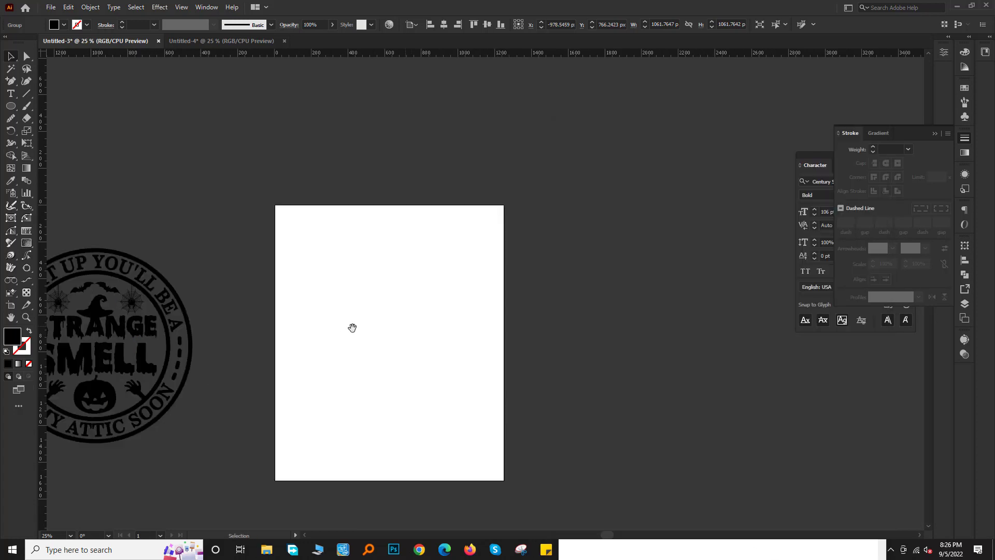
key("ctrl+v")
left_click_drag(597, 404, 601, 301)
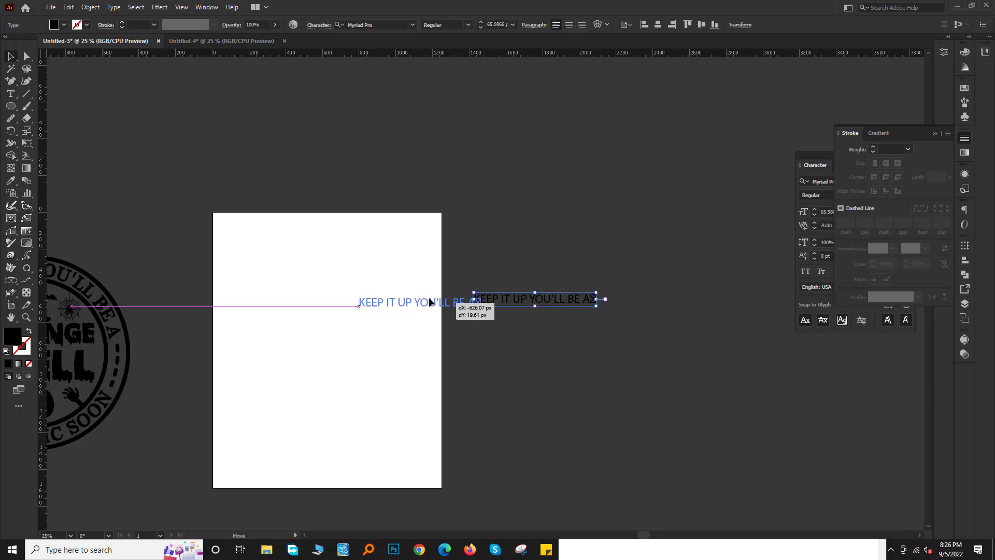
left_click_drag(534, 297, 409, 275)
key("alt+Tab")
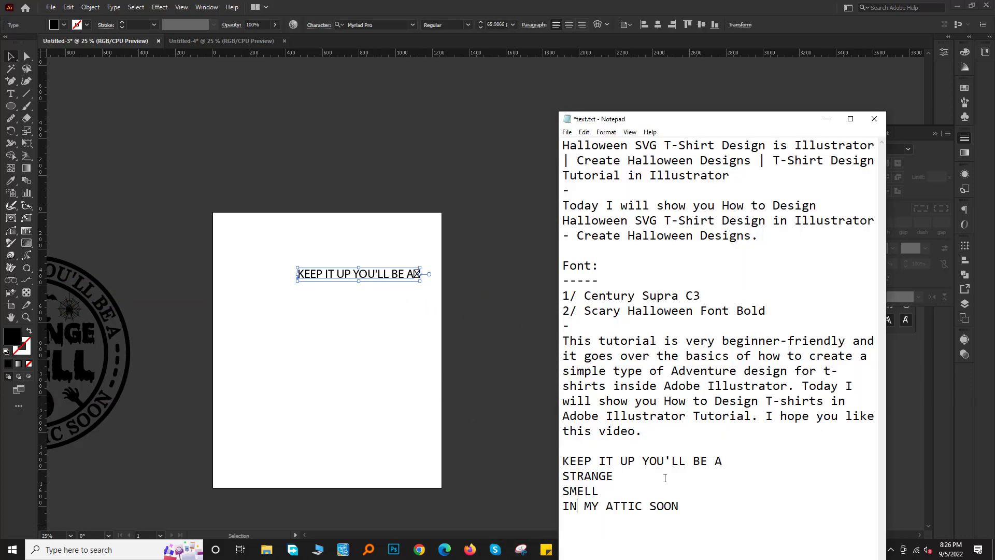
key("alt+Tab")
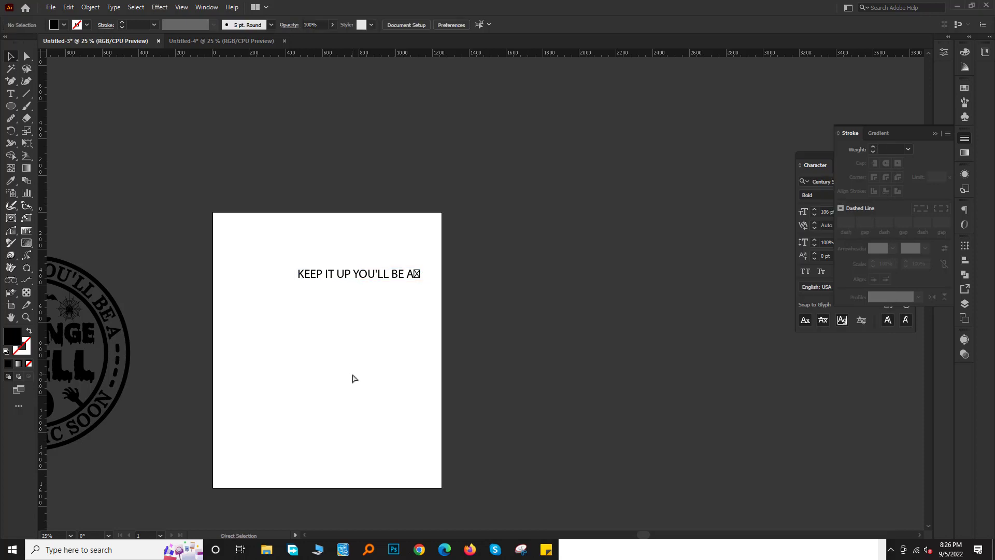
key("ctrl+v")
mouse_move(489, 299)
left_mouse_down()
mouse_move(588, 317)
mouse_move(379, 318)
left_mouse_up()
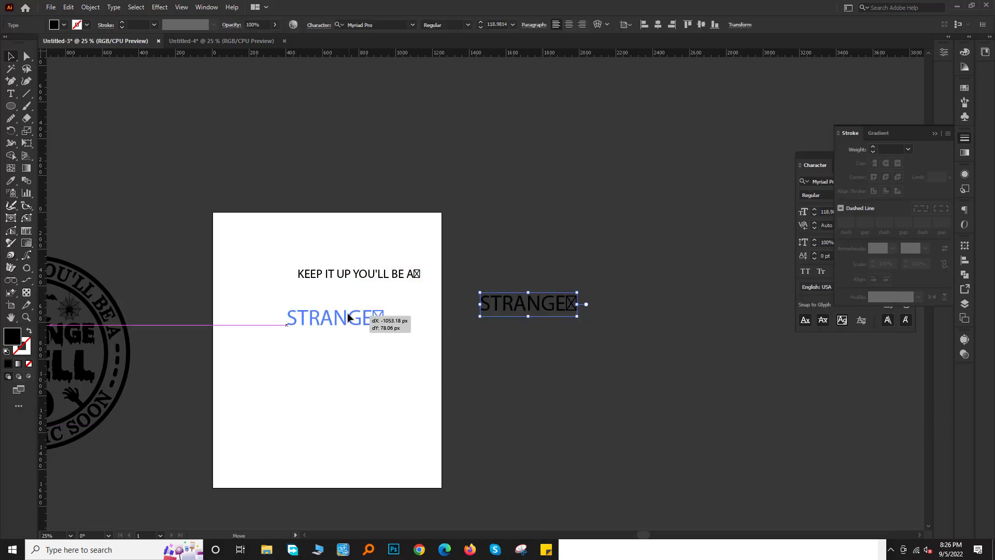
Paste, enlarge and stack SMELL and IN MY ATTIC SOON below STRANGE.
key("alt+Tab")
left_click(373, 442)
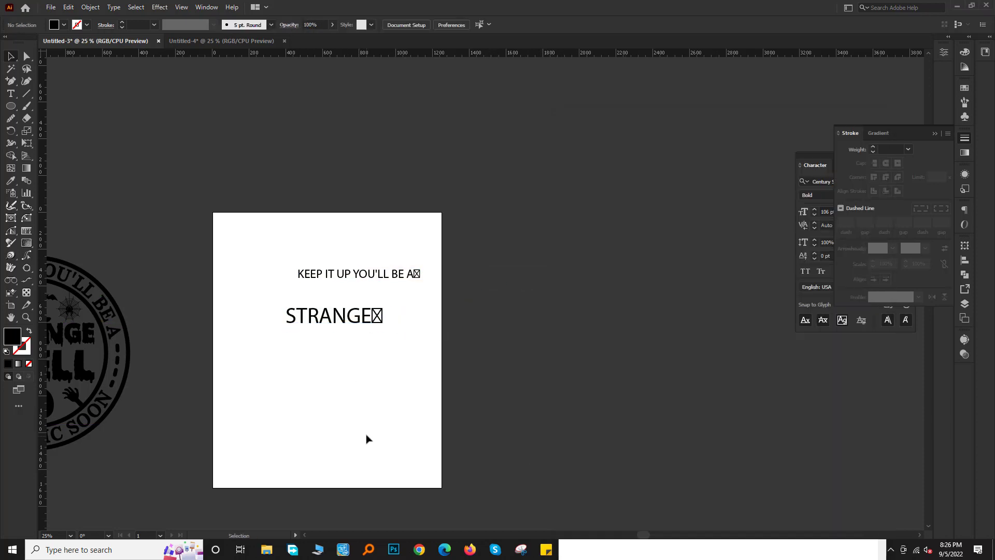
key("ctrl+v")
mouse_move(490, 299)
left_mouse_down()
mouse_move(555, 310)
mouse_move(322, 392)
left_mouse_up()
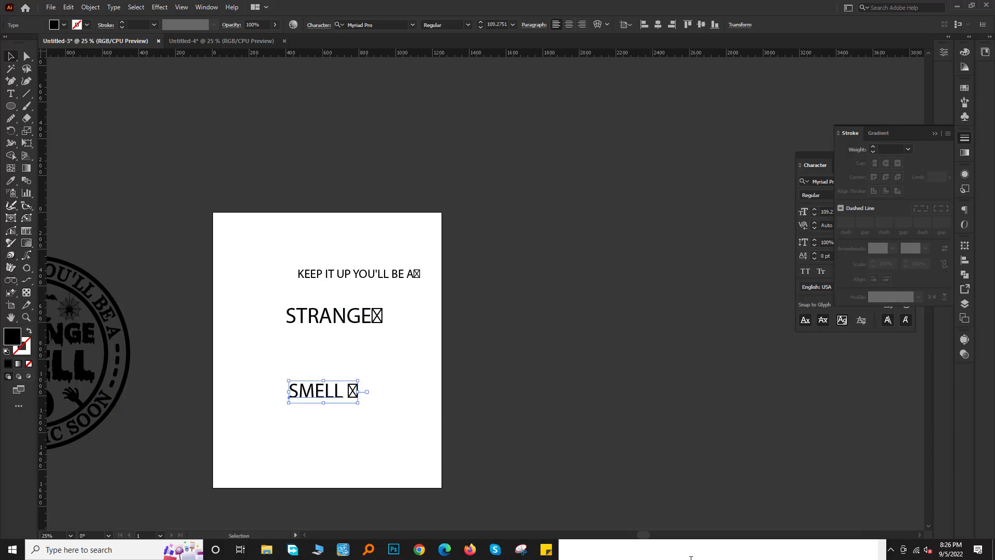
key("alt+Tab")
left_click_drag(684, 505, 543, 503)
left_click(522, 516)
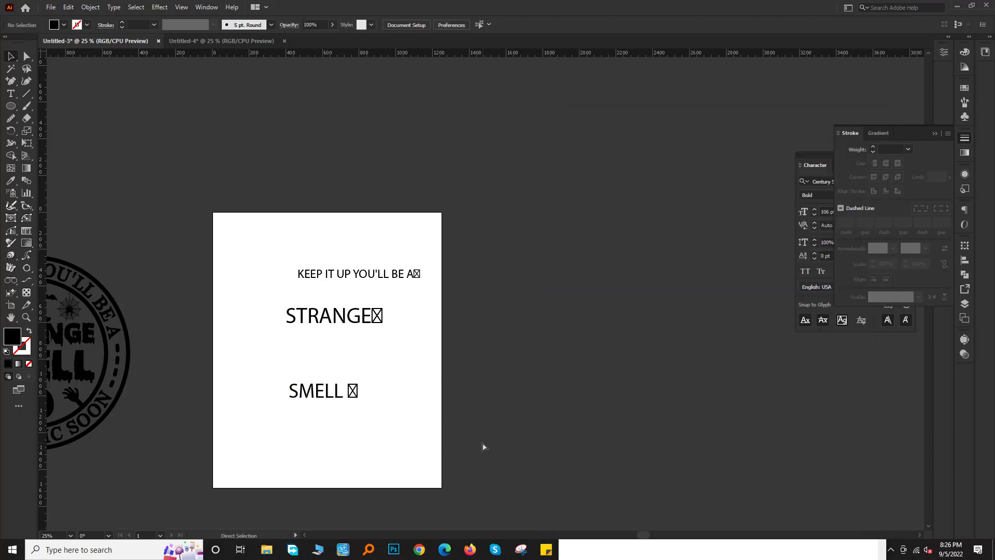
key("ctrl+v")
left_click_drag(495, 299, 617, 331)
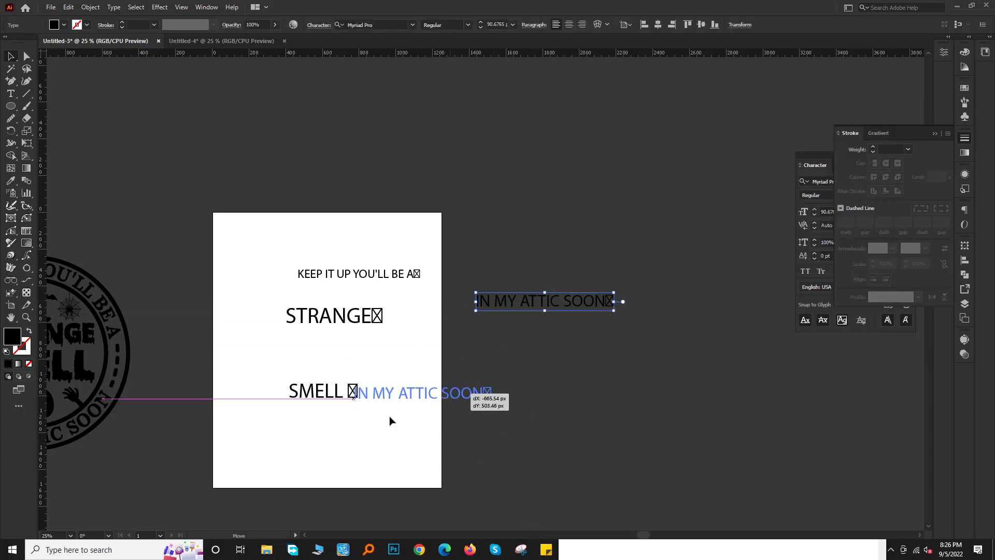
mouse_move(544, 303)
left_mouse_down()
mouse_move(334, 437)
mouse_move(346, 381)
left_mouse_up()
key("alt+Tab")
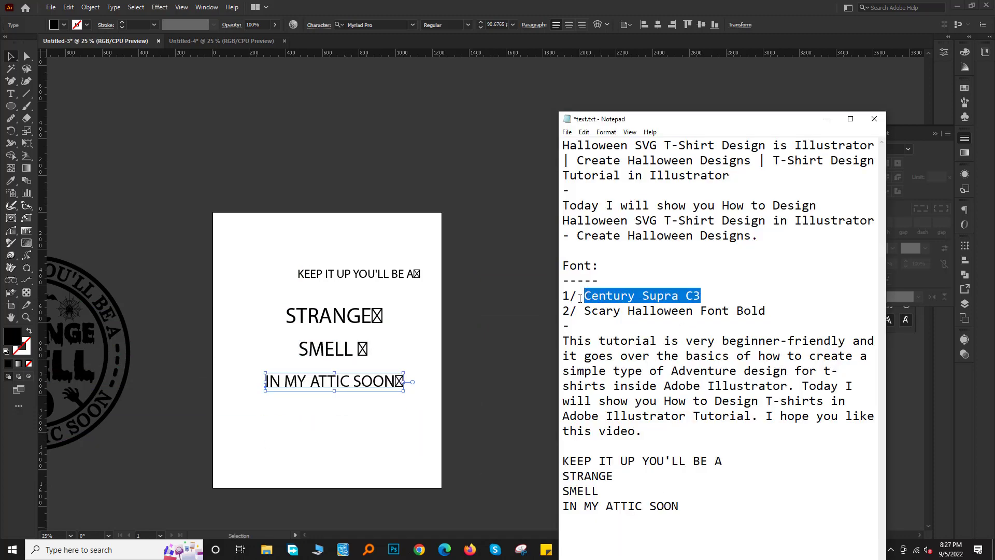
Set KEEP IT UP YOU'LL BE A to Century Supra C3 Bold and nudge it up.
left_click(449, 331)
left_click(358, 274)
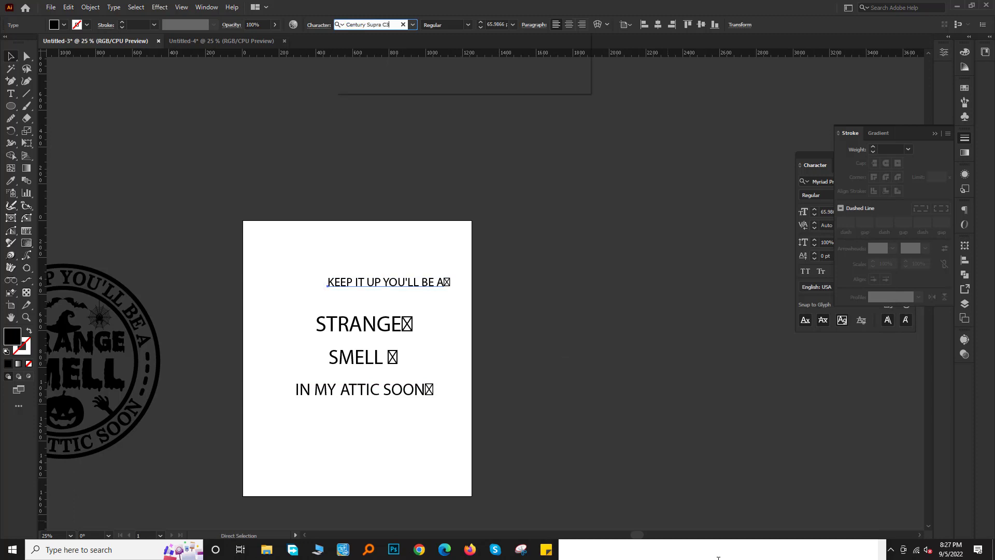
left_click(376, 87)
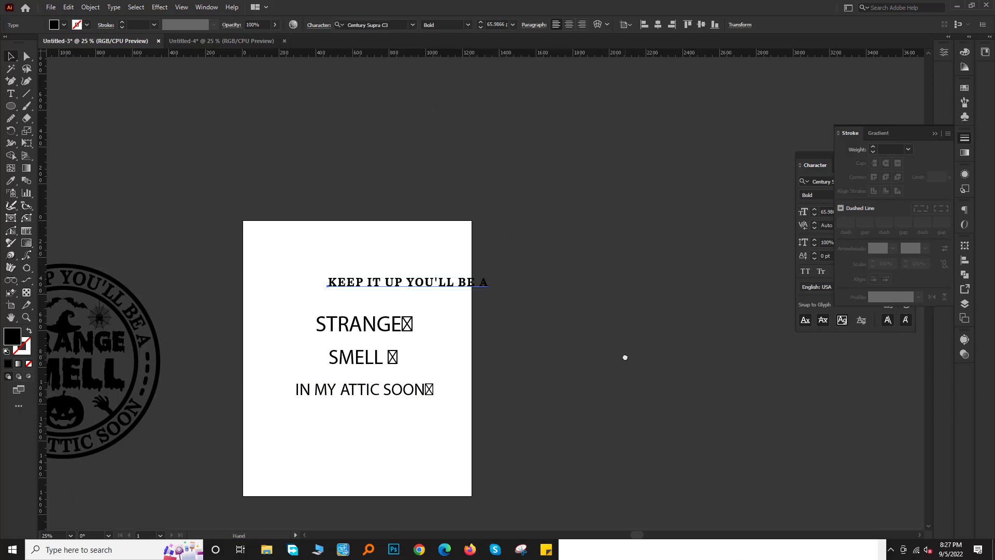
left_click_drag(625, 356, 752, 366)
left_click_drag(542, 297, 520, 287)
Apply Scary Halloween Font Bold from the notes to STRANGE.
key("alt+Tab")
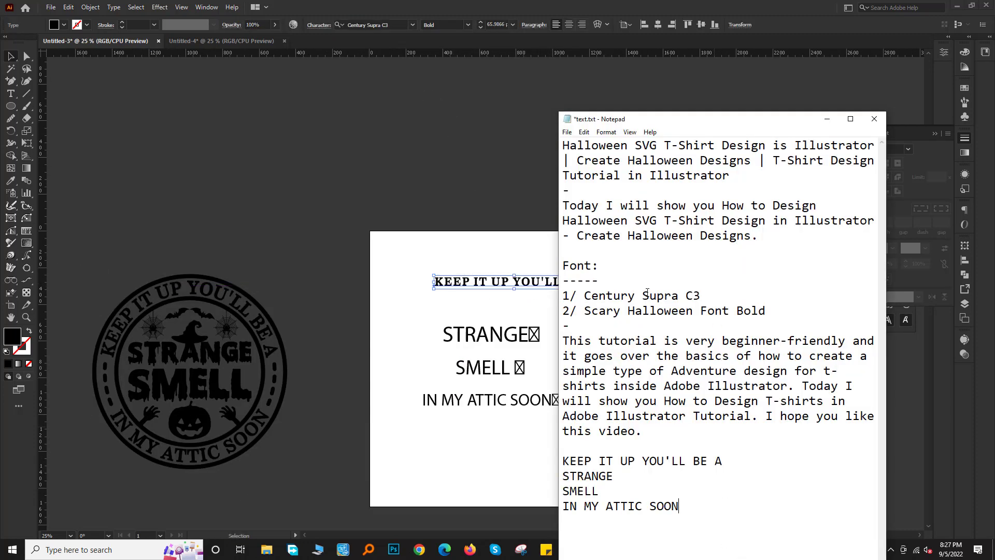
left_click_drag(766, 312, 589, 314)
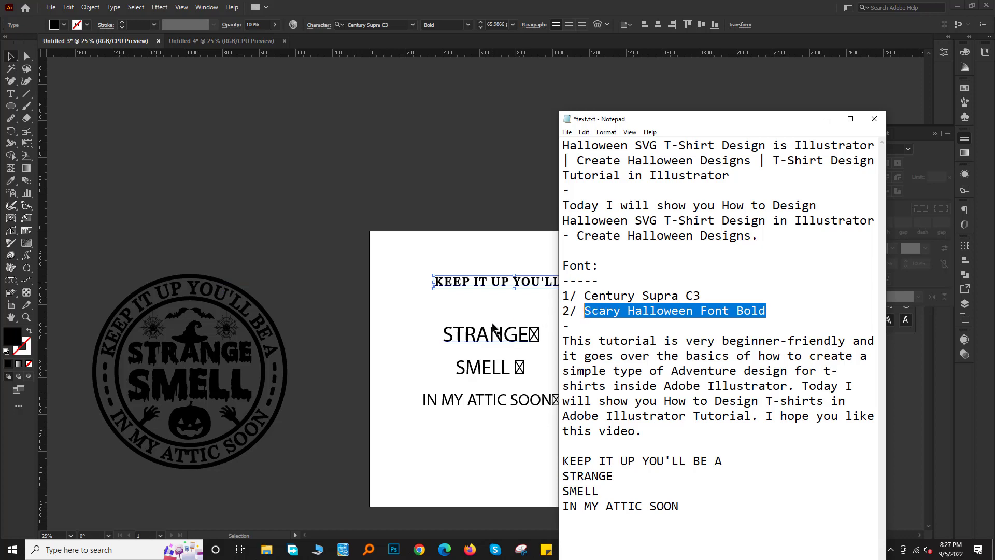
key("alt+Tab")
key("ctrl+plus")
key("ctrl+plus")
left_click(466, 318)
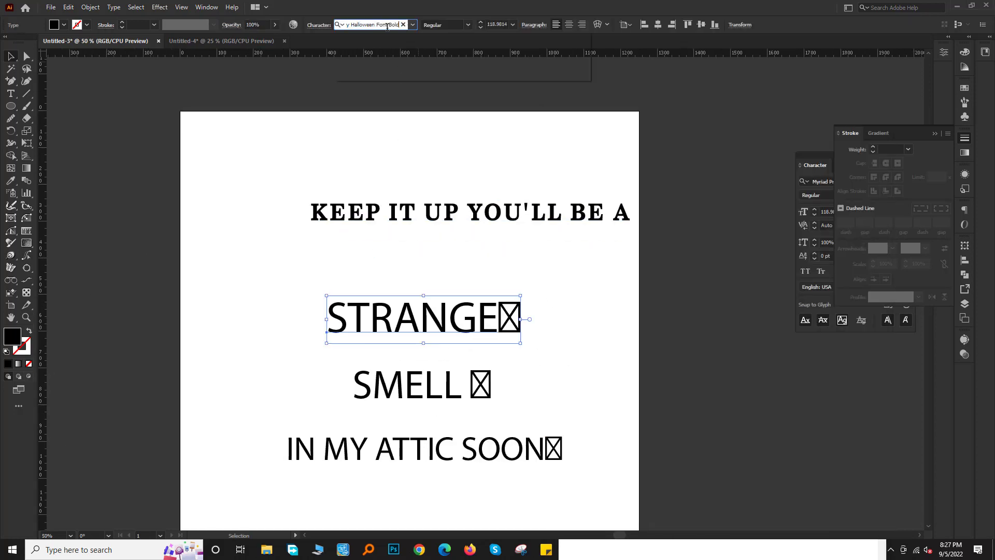
key("Return")
Eyedropper STRANGE's font onto SMELL and the top line's font onto IN MY ATTIC SOON.
scroll(443, 207, "down", 2)
left_click(404, 332)
key("i")
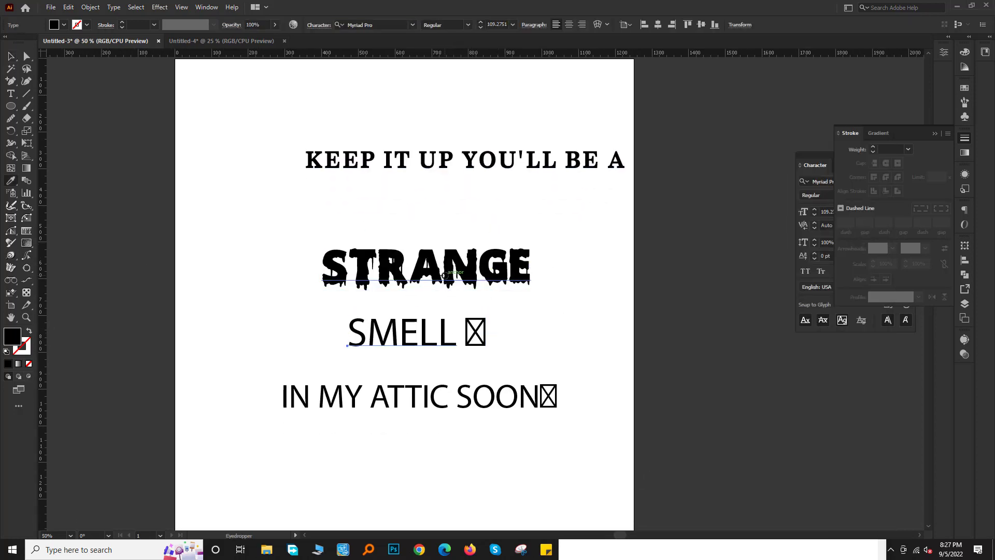
left_click(444, 275)
left_click(456, 402, "ctrl")
left_click(467, 160)
Tighten the vertical spacing of the lines and move the stack right of the artboard.
key("v")
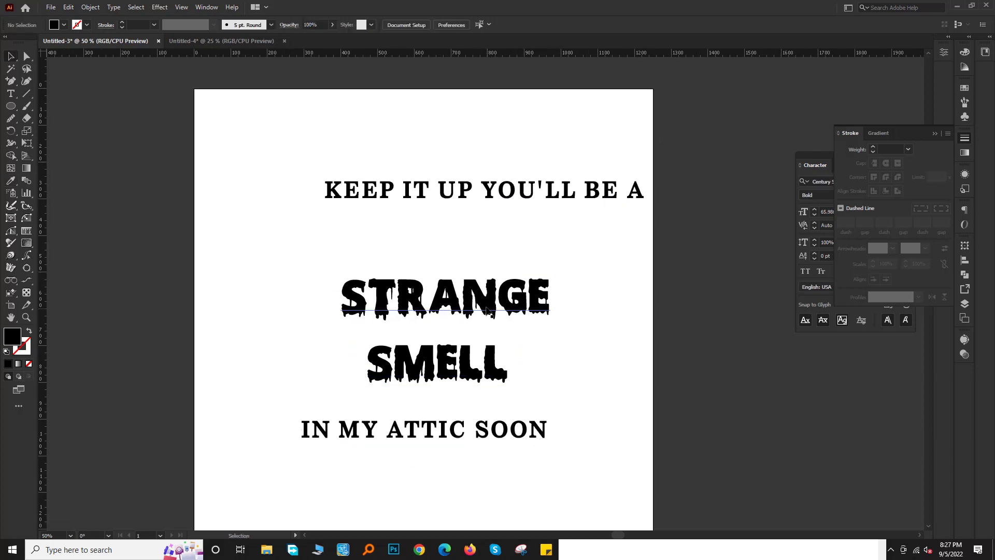
left_click_drag(487, 309, 464, 276)
left_click_drag(445, 363, 429, 329)
left_click_drag(425, 431, 425, 402)
key("ctrl+minus")
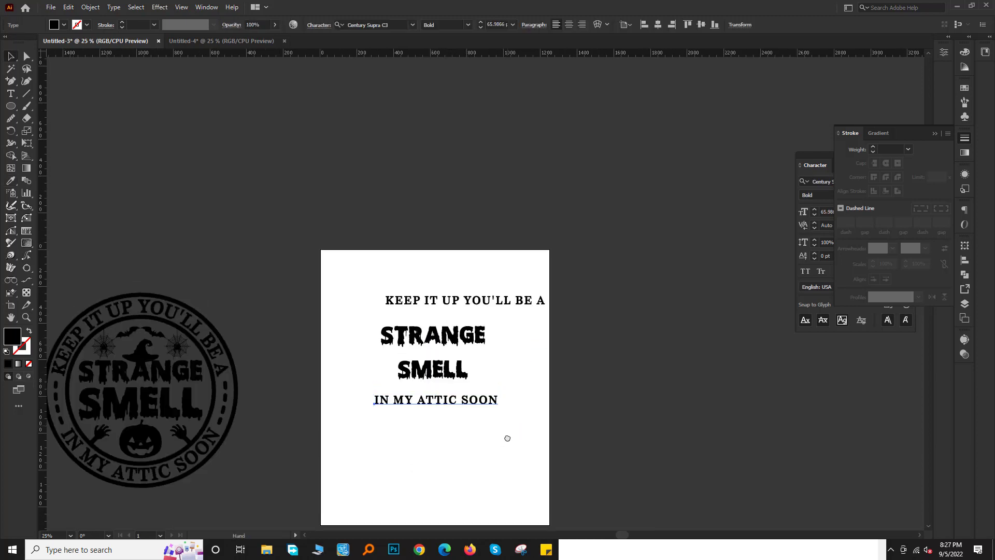
left_click_drag(507, 438, 363, 290)
left_click_drag(469, 355, 677, 373)
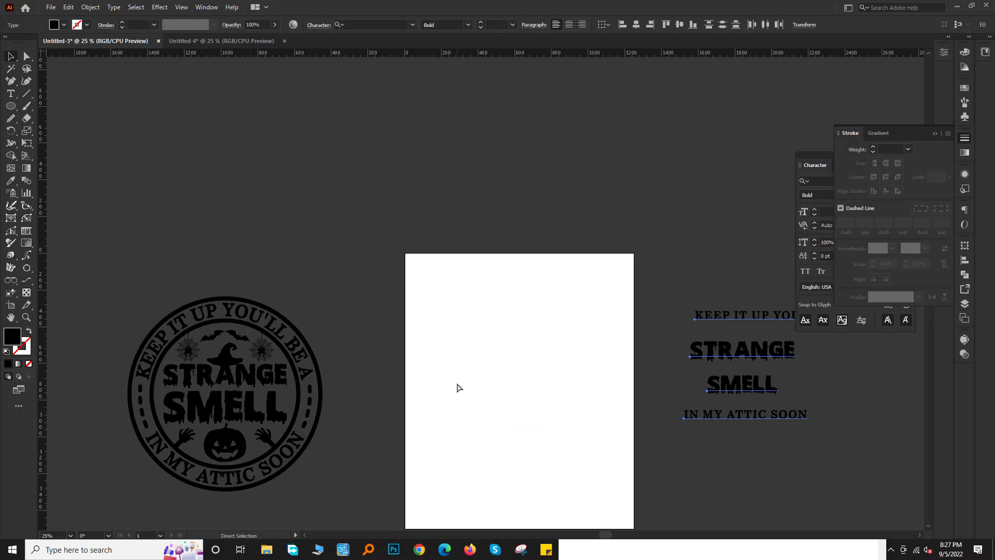
Place vertical guides just inside the artboard's left and right edges.
left_click_drag(193, 337, 431, 365)
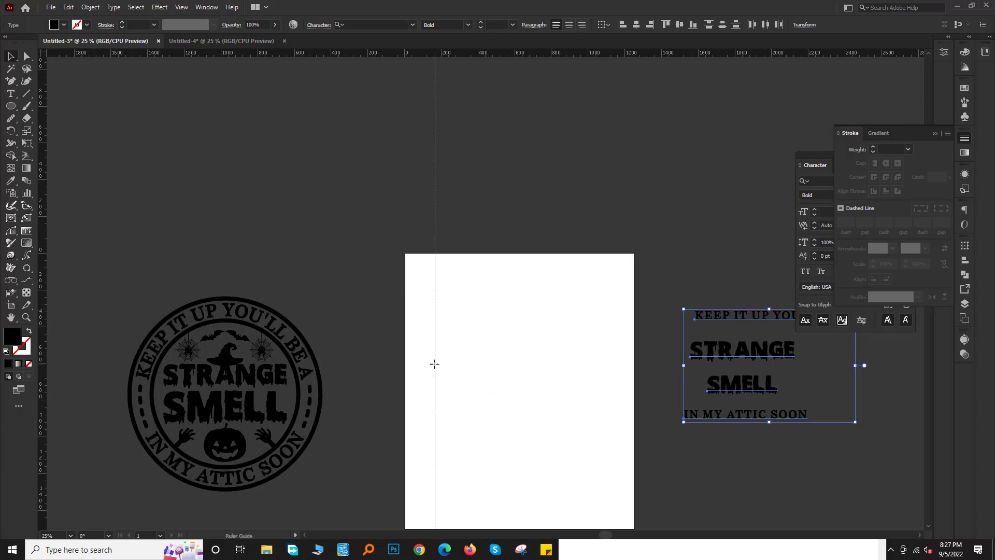
scroll(434, 364, "right", 5)
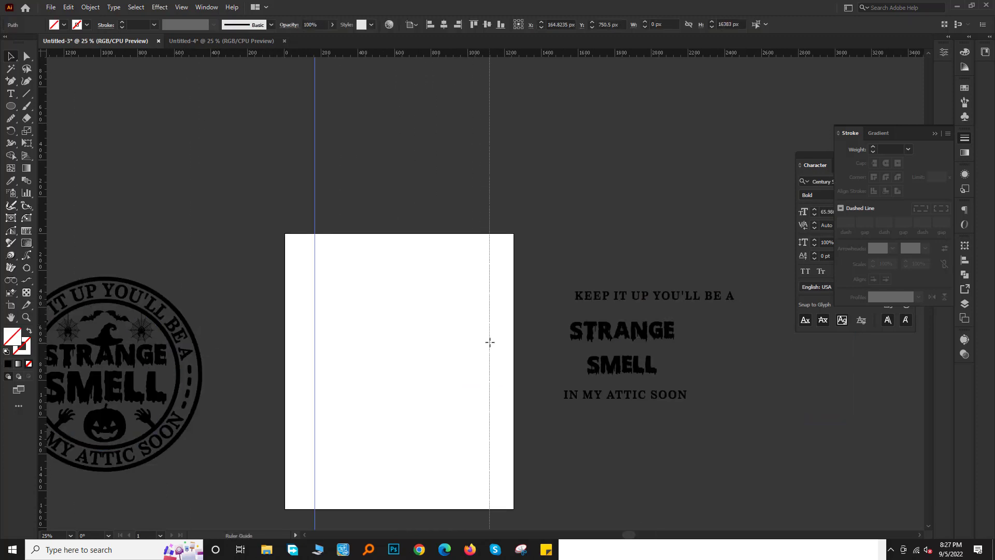
left_click_drag(490, 342, 489, 342)
scroll(489, 349, "up", 2)
scroll(203, 205, "up", 5)
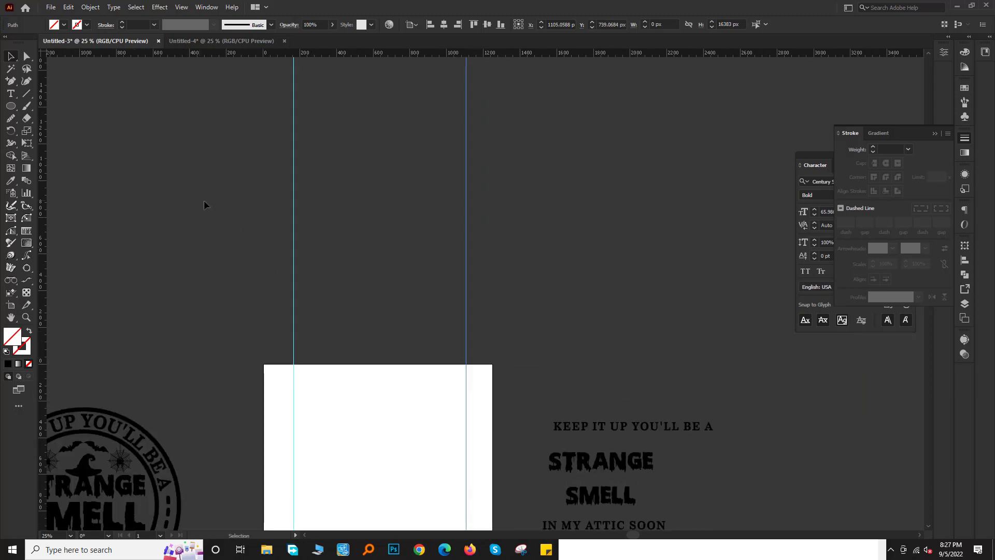
left_click_drag(204, 205, 479, 419)
left_click(550, 184)
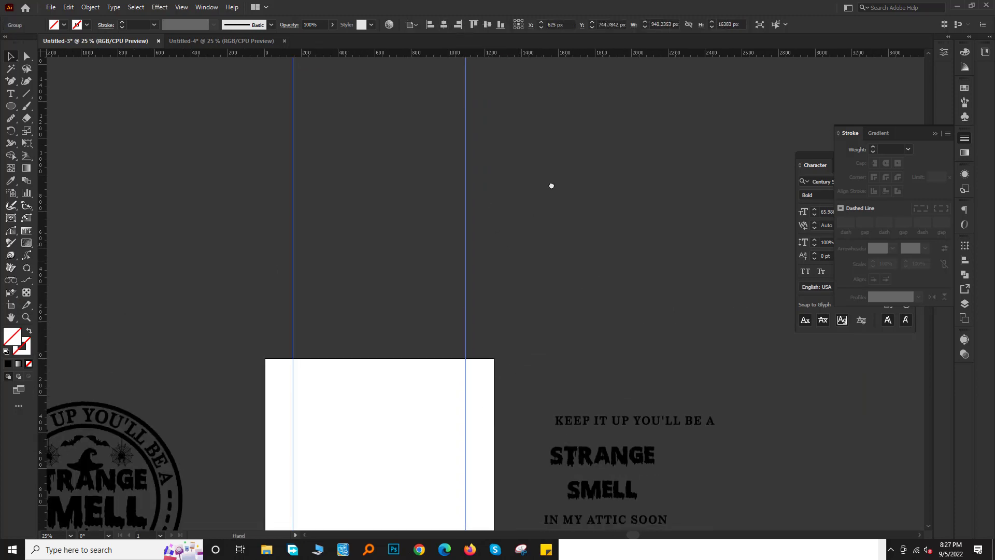
Zoom in and draw a circle between the guides as the badge base.
scroll(550, 184, "down", 3)
scroll(444, 248, "down", 2)
key("ctrl+equal")
left_click_drag(497, 277, 482, 305)
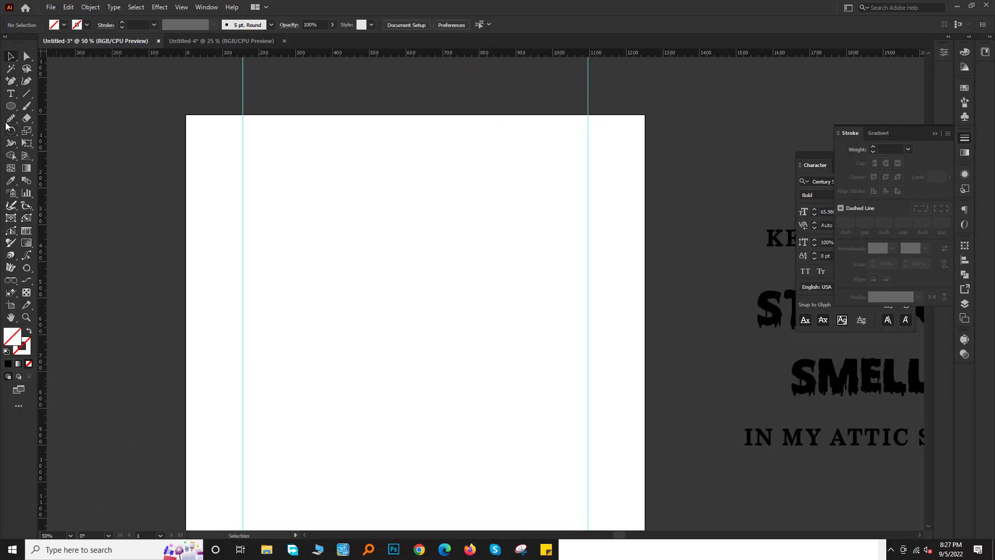
left_click_drag(459, 408, 454, 350)
mouse_move(405, 265)
left_mouse_down()
mouse_move(487, 364)
mouse_move(552, 411)
left_mouse_up()
Widen the circle to span the guides and give it a 20 pt stroke.
left_click(10, 62)
scroll(167, 284, "down", 1)
scroll(561, 220, "down", 1)
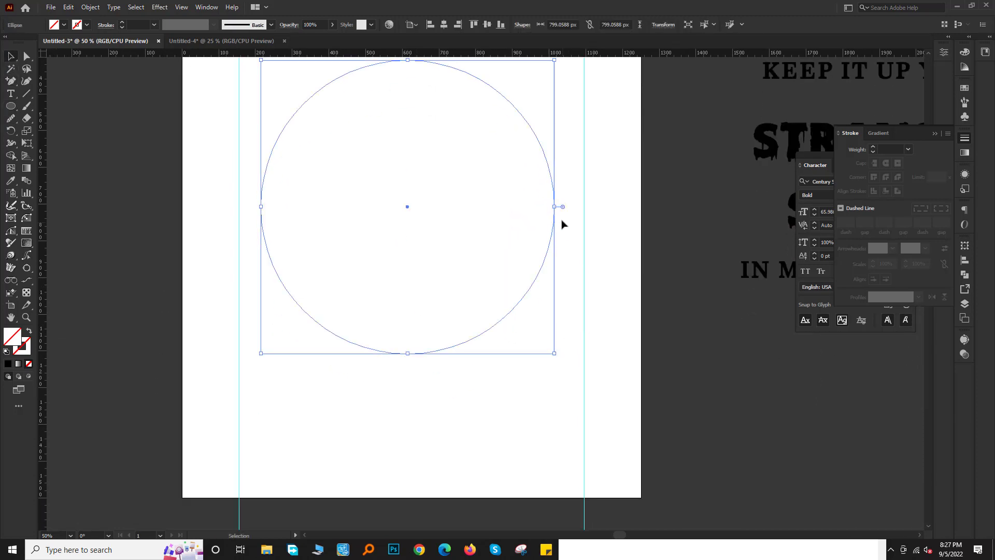
left_click_drag(552, 206, 584, 206)
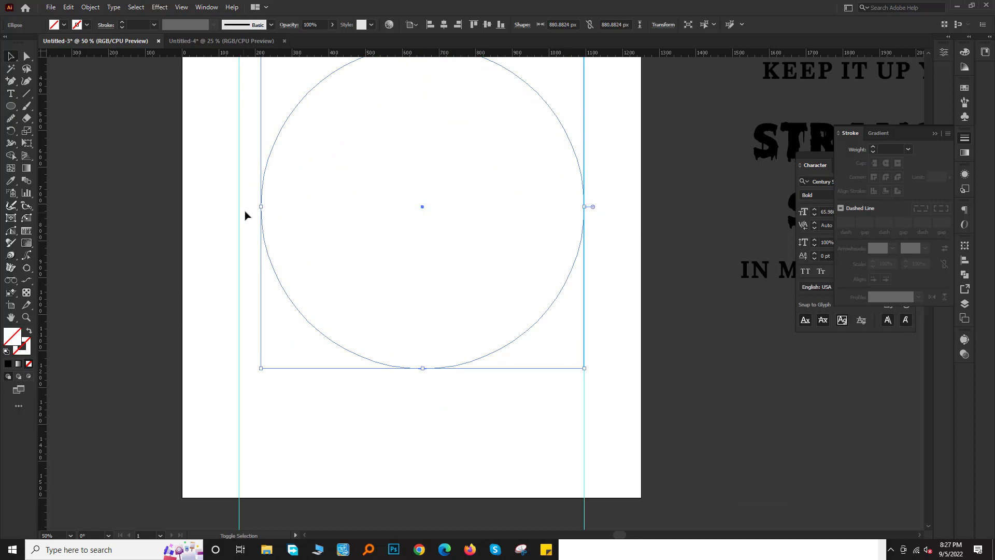
left_click(253, 162)
mouse_move(253, 162)
left_mouse_down()
mouse_move(264, 214)
mouse_move(240, 203)
left_mouse_up()
left_click(268, 212)
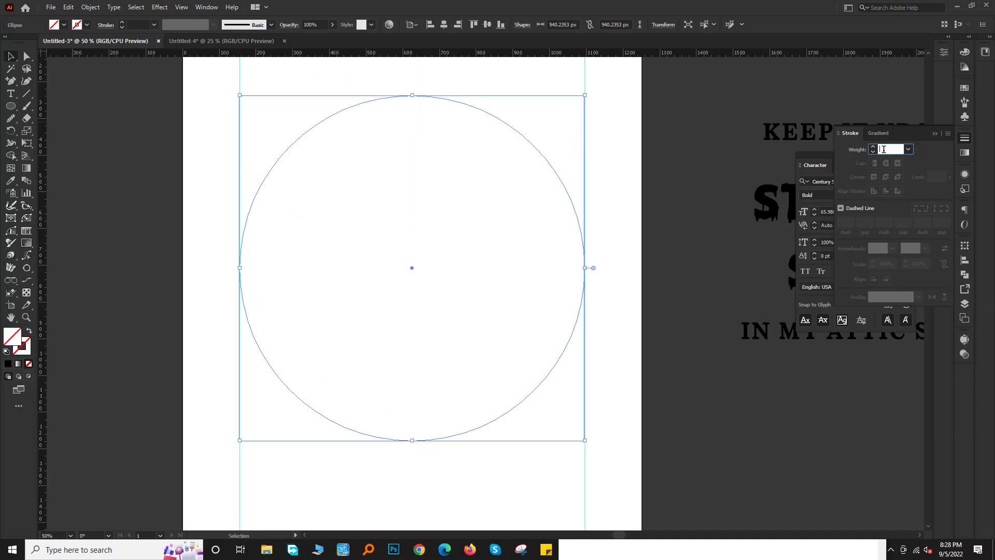
key("ctrl+z")
Scale a copy of the circle inward to form a concentric inner ring.
scroll(595, 244, "up", 1)
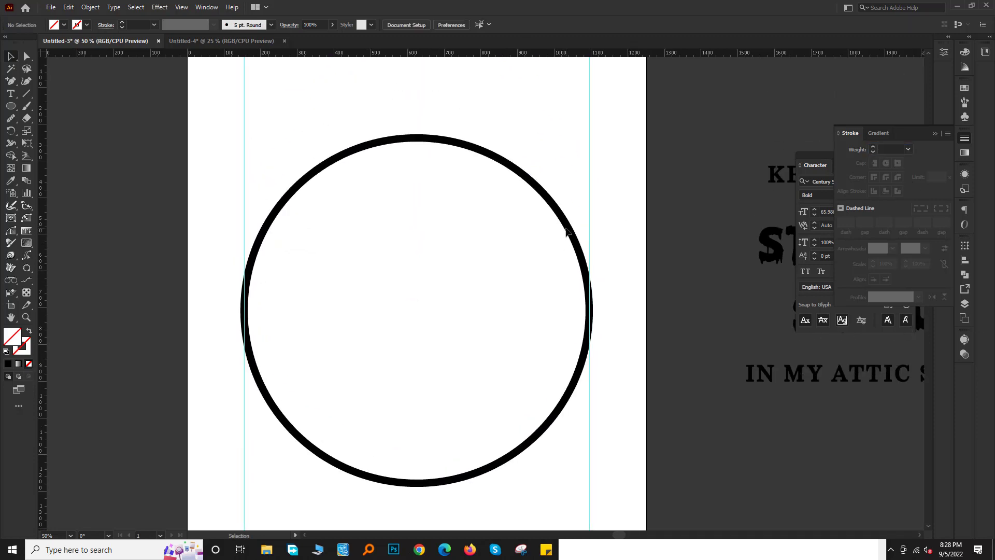
scroll(544, 252, "down", 2)
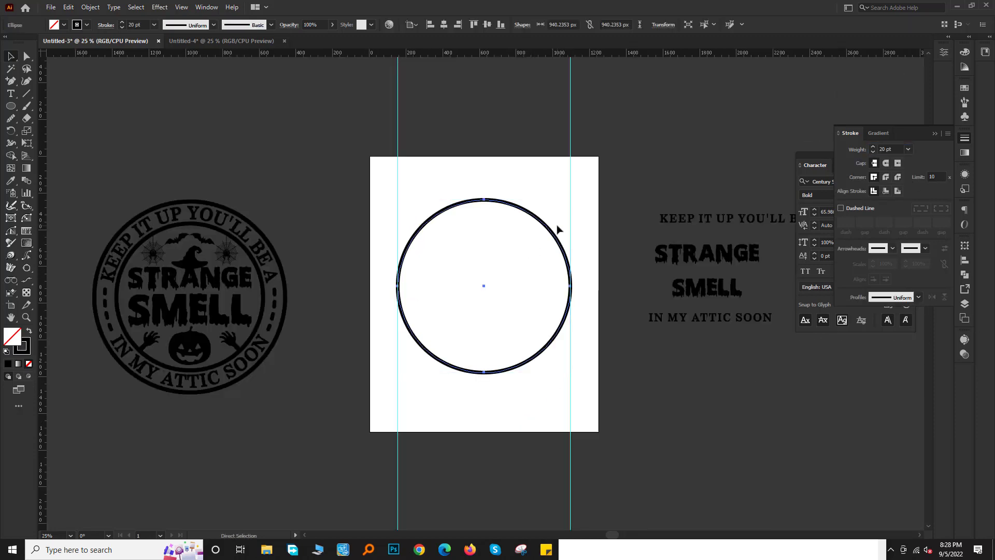
mouse_move(571, 199)
left_mouse_down()
mouse_move(552, 208)
mouse_move(560, 200)
mouse_move(502, 279)
left_mouse_up()
scroll(544, 323, "down", 1)
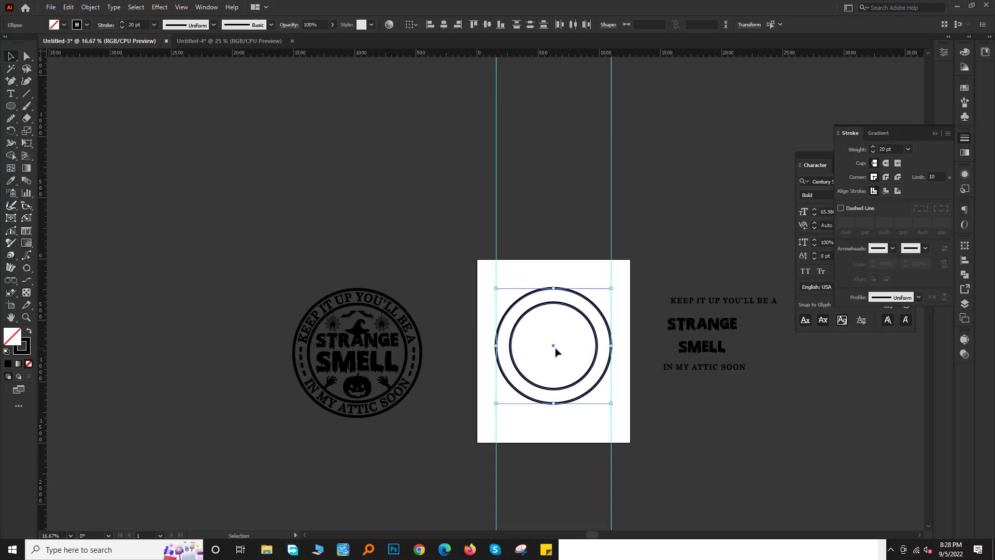
left_click_drag(515, 330, 201, 162)
left_click_drag(602, 306, 455, 293)
scroll(446, 278, "up", 2)
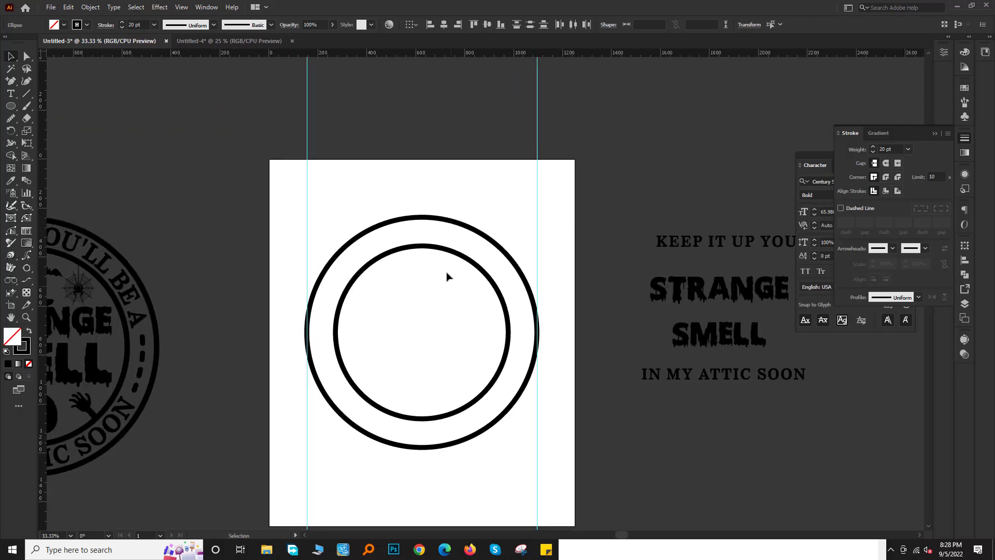
left_click(452, 252)
left_click_drag(479, 344, 466, 303)
left_click(466, 303)
scroll(653, 309, "up", 1)
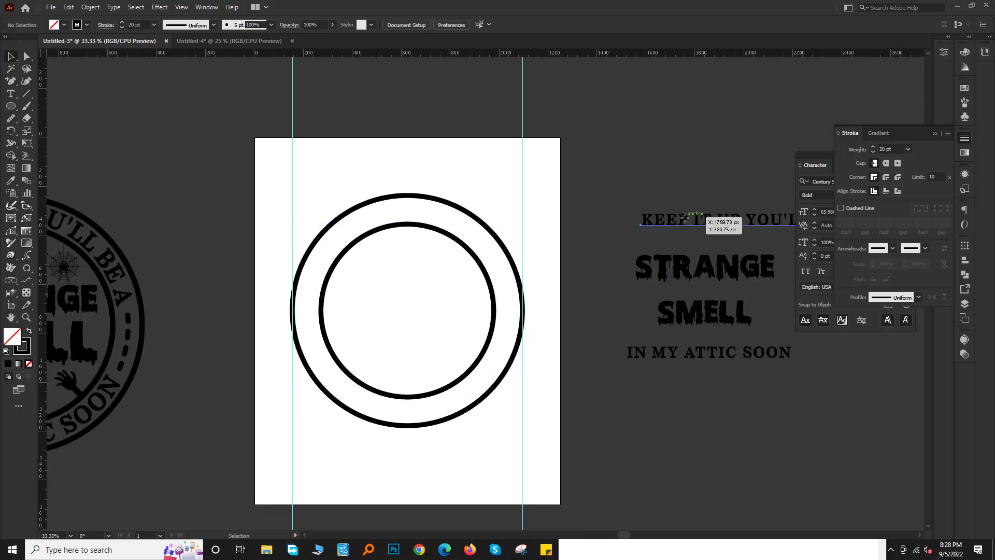
Remove a stray text copy and scale a copy of the outer circle into a middle ring.
left_click_drag(684, 218, 389, 164)
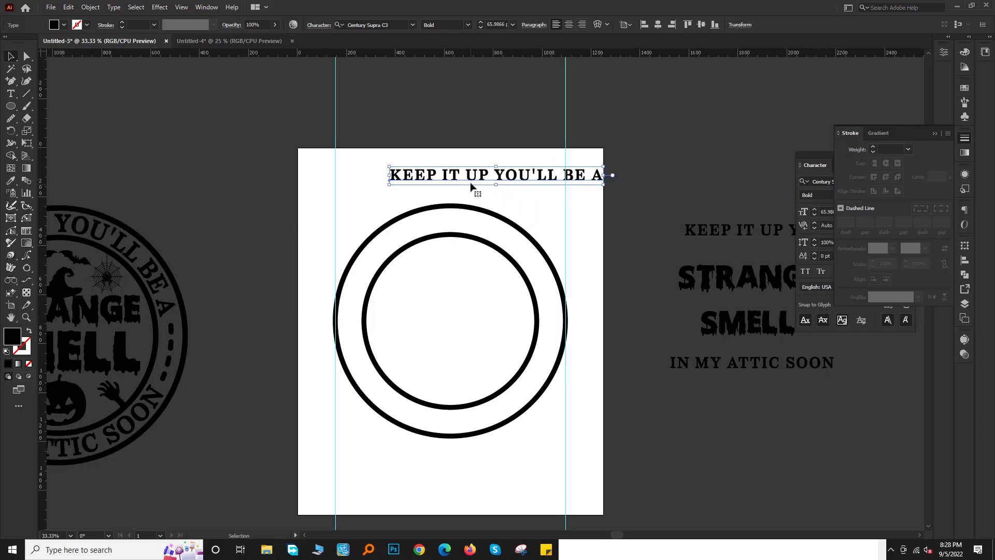
key("Delete")
scroll(429, 202, "up", 1)
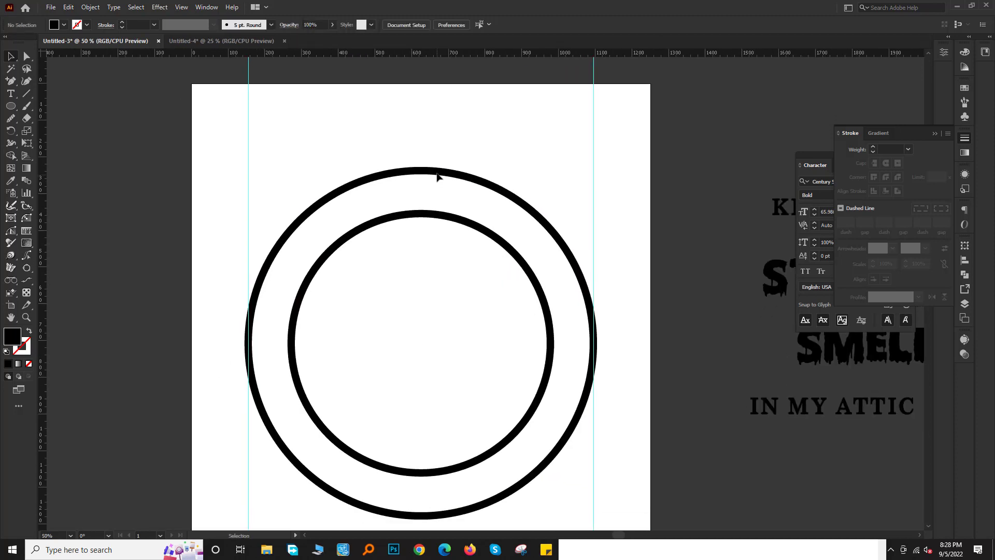
left_click(437, 173)
key("v")
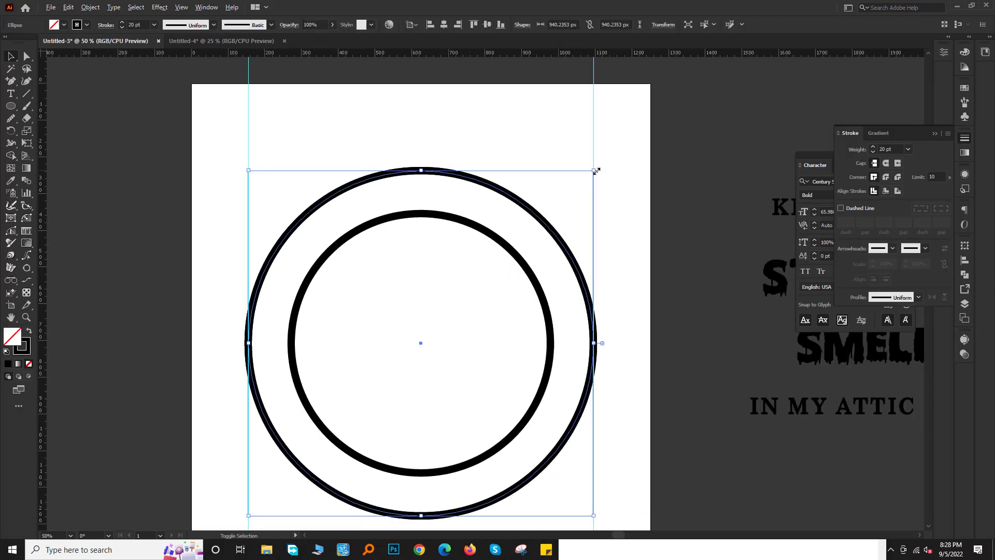
left_click_drag(596, 171, 570, 195)
mouse_move(651, 238)
left_mouse_down()
mouse_move(677, 200)
mouse_move(688, 202)
left_mouse_up()
Put placeholder Lorem ipsum text on the middle circle with Type on a Path.
left_click(11, 94)
left_click(39, 118)
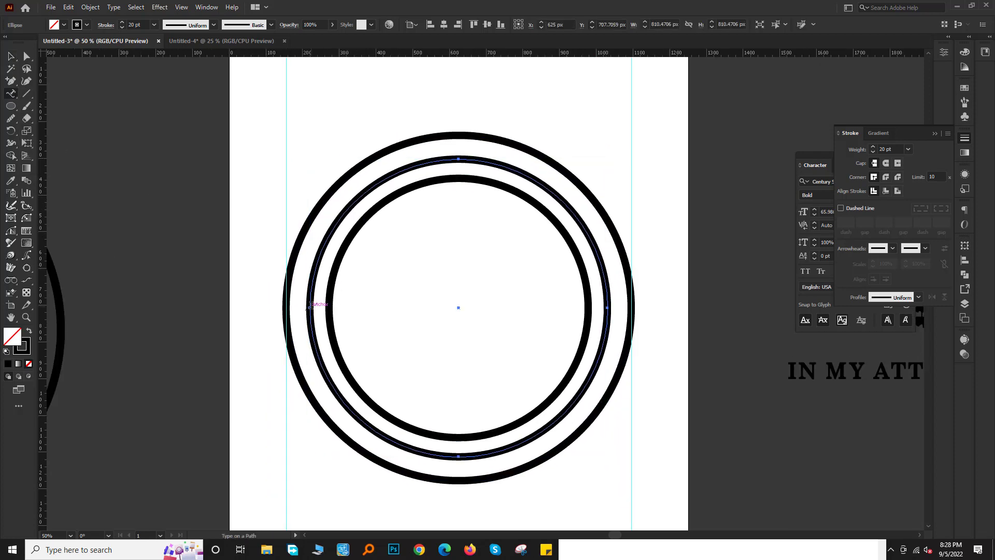
left_click(310, 308)
key("ctrl+v")
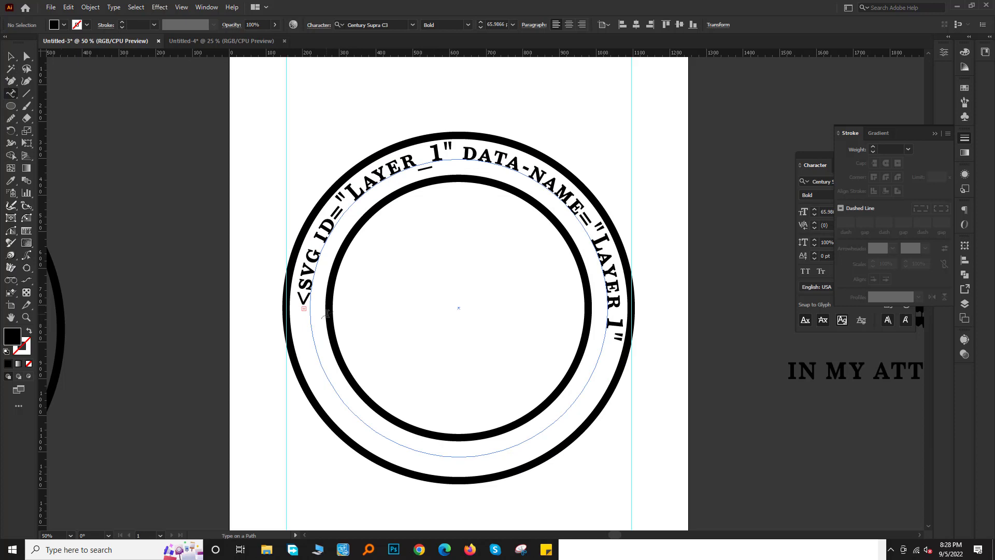
left_click(301, 303)
left_click(576, 291)
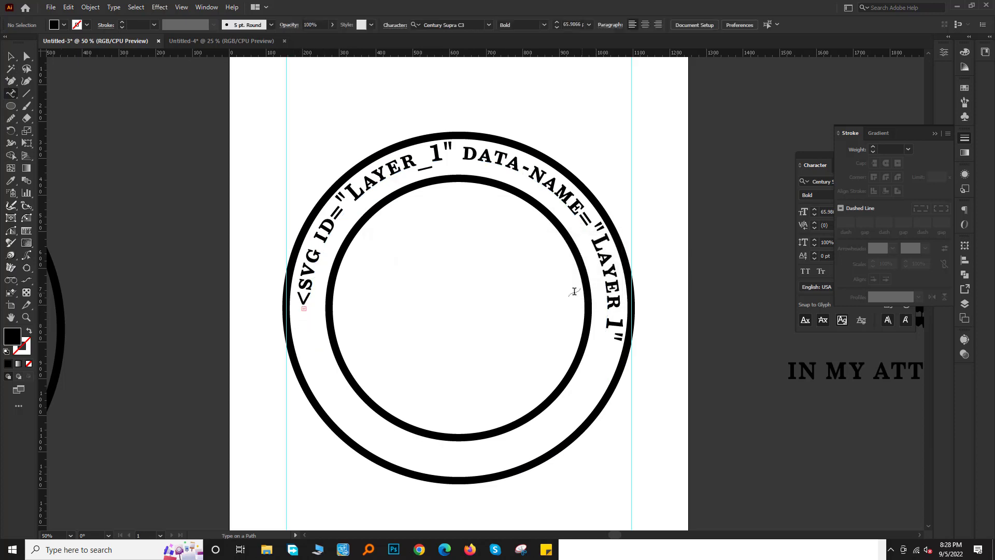
key("ctrl+z")
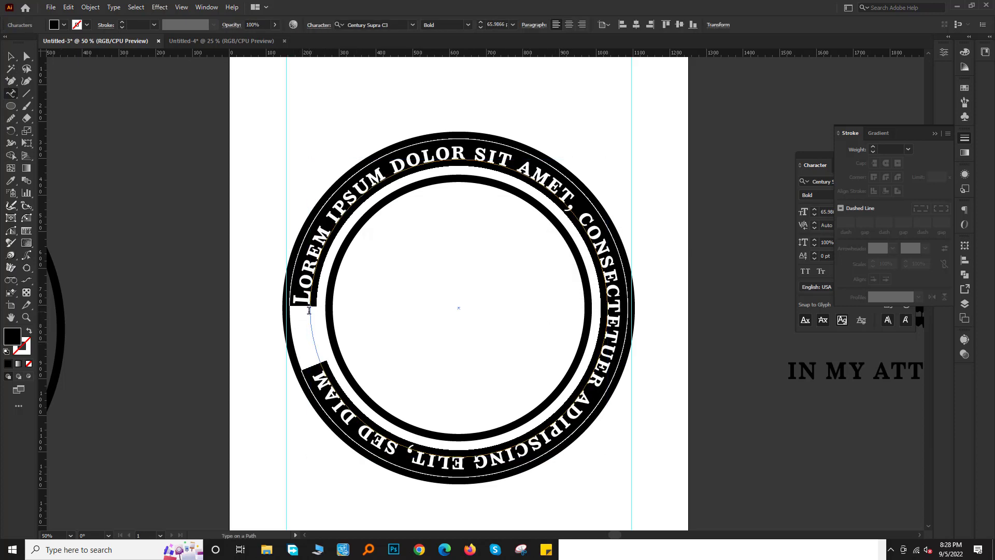
Remove the placeholder path text and cut a copy of KEEP IT UP YOU'LL BE A.
key("ctrl+shift+z")
key("ctrl+z")
key("ctrl+z")
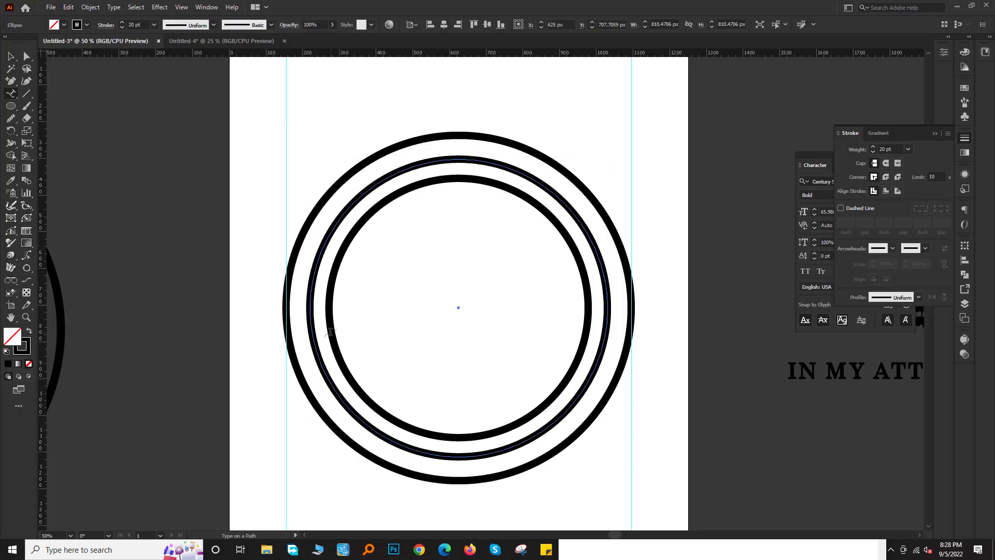
left_click(11, 56)
key("ctrl+minus")
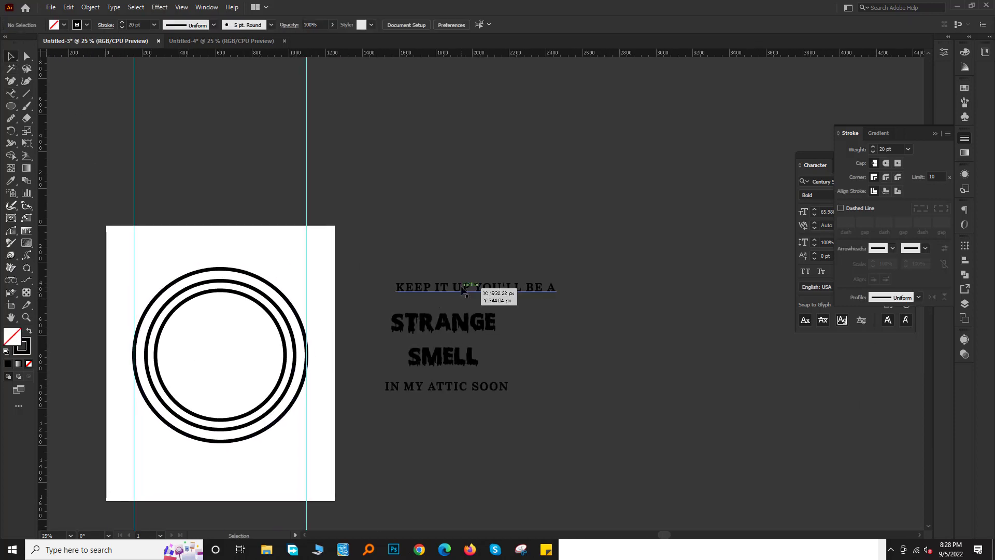
left_click(498, 287)
left_click_drag(557, 305, 622, 319)
left_click_drag(537, 311, 294, 271, "alt")
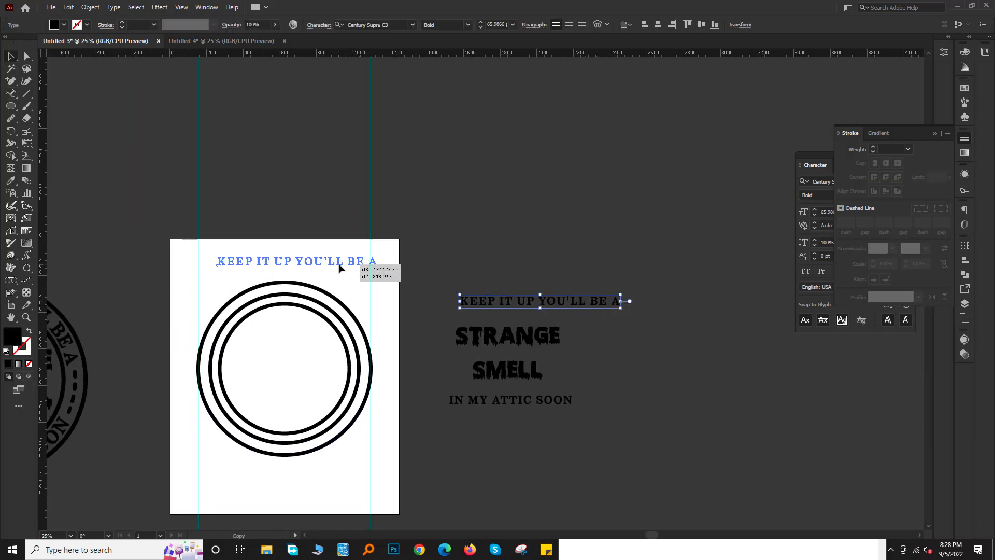
key("ctrl+1")
key("ctrl+x")
left_click_drag(252, 410, 384, 270)
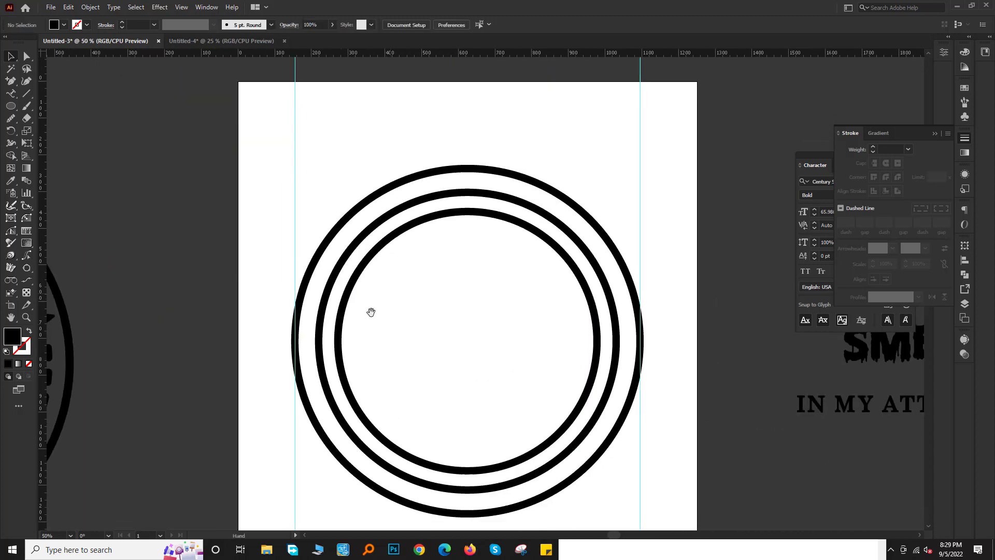
Paste KEEP IT UP YOU'LL BE A onto the middle circle, centre-aligned.
key("shift+t")
left_click(321, 348)
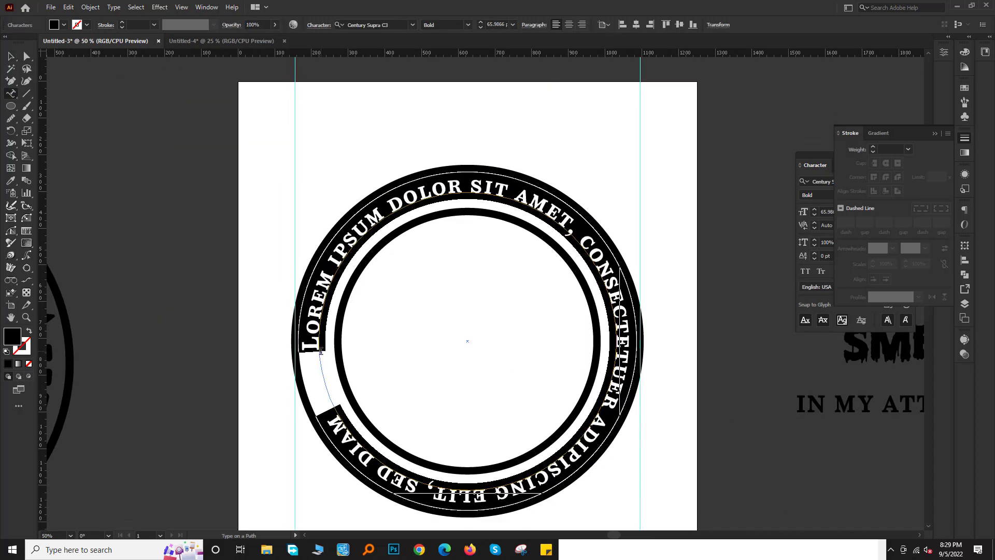
key("ctrl+v")
key("Escape")
scroll(535, 297, "down", 2)
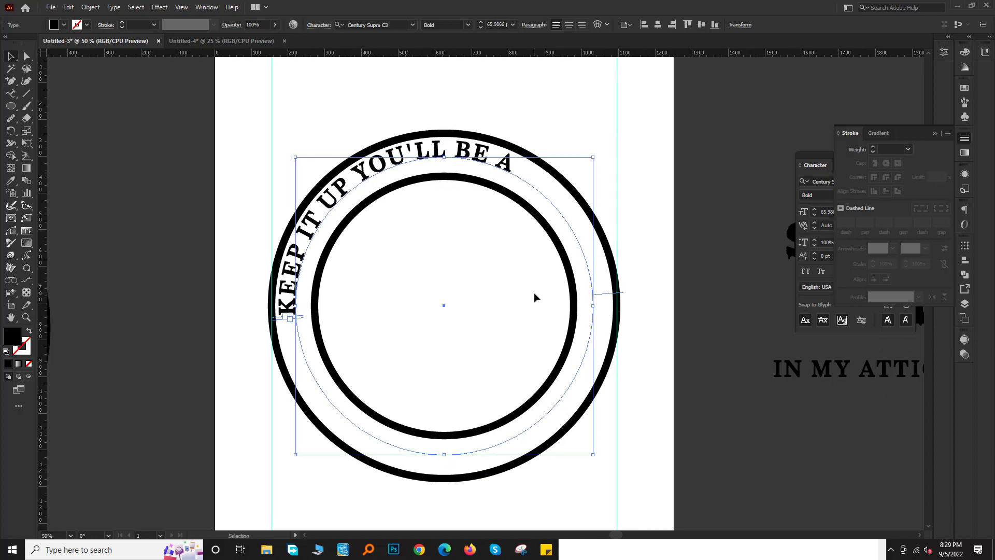
left_click(569, 24)
Centre the curved 95 pt line across the top of the middle ring.
scroll(488, 251, "down", 1)
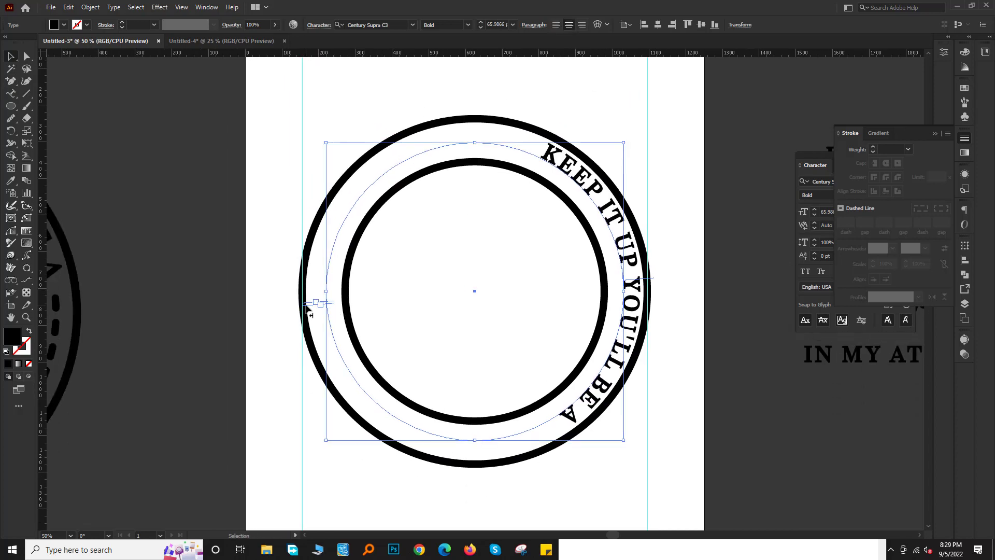
mouse_move(306, 308)
left_mouse_down()
mouse_move(468, 433)
mouse_move(668, 298)
left_mouse_up()
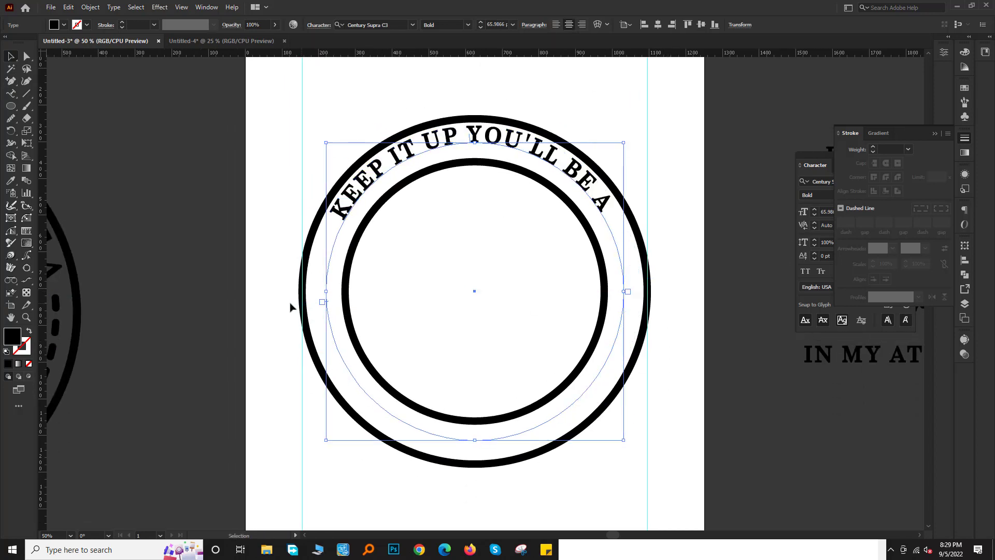
scroll(301, 287, "up", 3)
scroll(301, 286, "down", 2)
left_click_drag(345, 360, 324, 329)
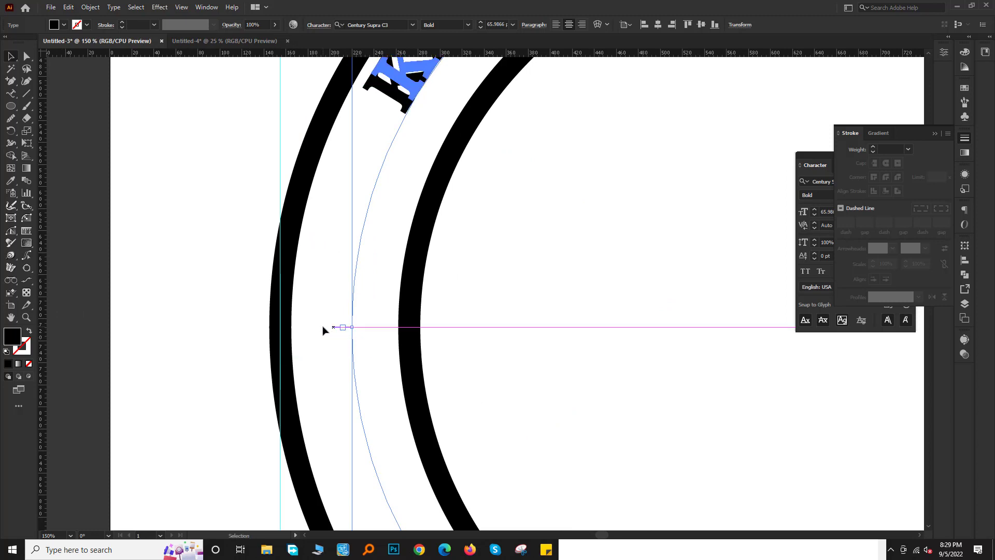
scroll(325, 329, "down", 2)
key("space")
scroll(496, 23, "up", 7)
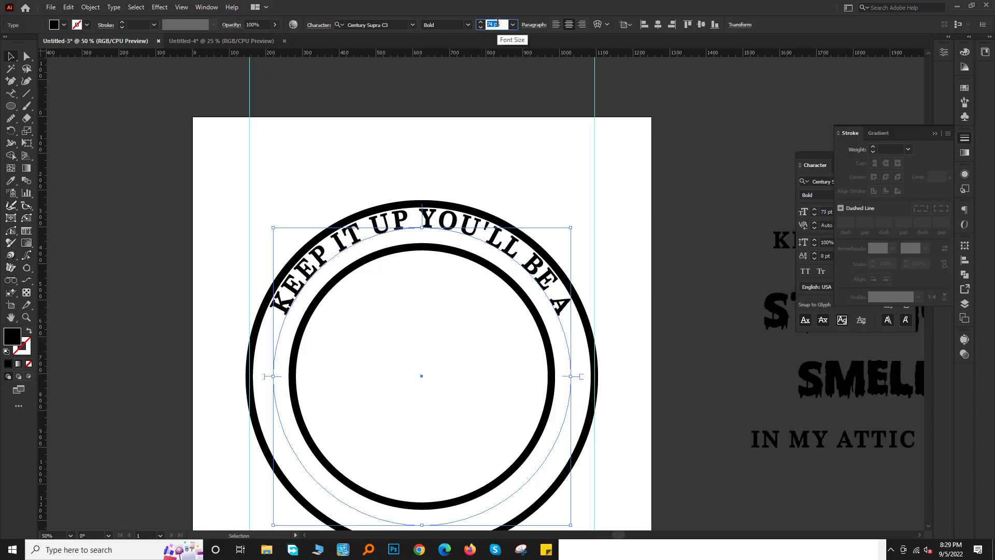
scroll(496, 23, "up", 7)
scroll(496, 24, "up", 7)
scroll(496, 23, "up", 7)
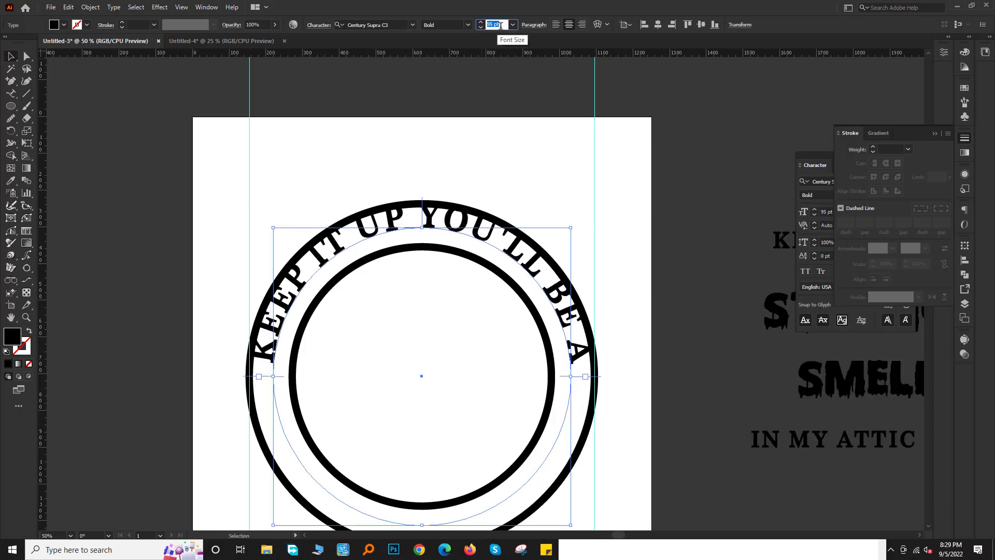
left_click(617, 233)
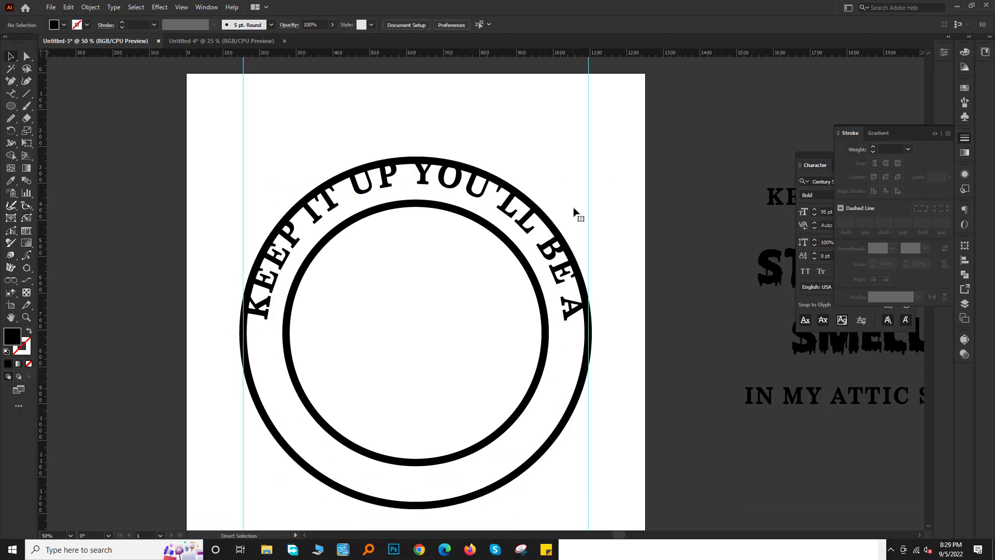
key("ctrl+f")
Undo the pasted text, keep a straight IN MY ATTIC SOON copy beside the artboard, and delete the original.
key("ctrl+z")
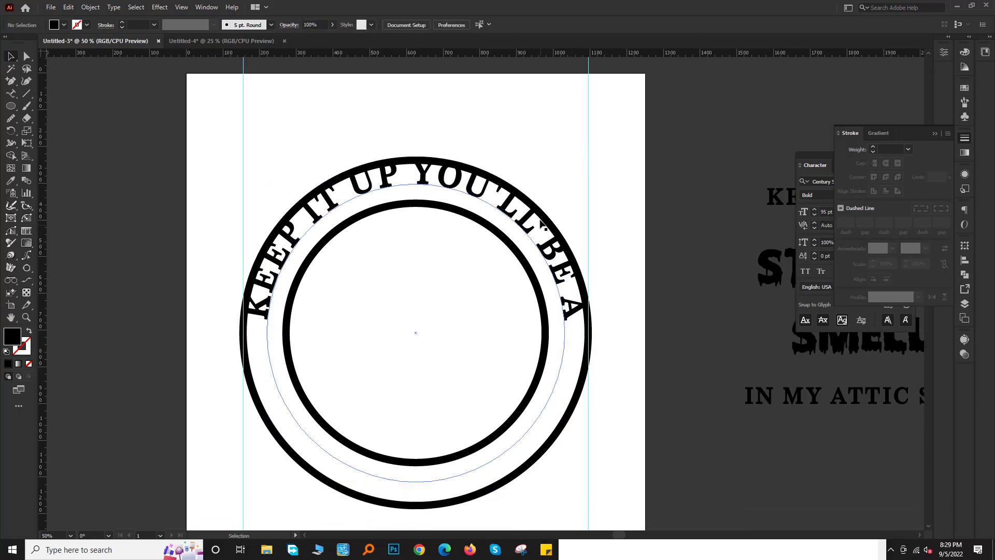
left_click(444, 266)
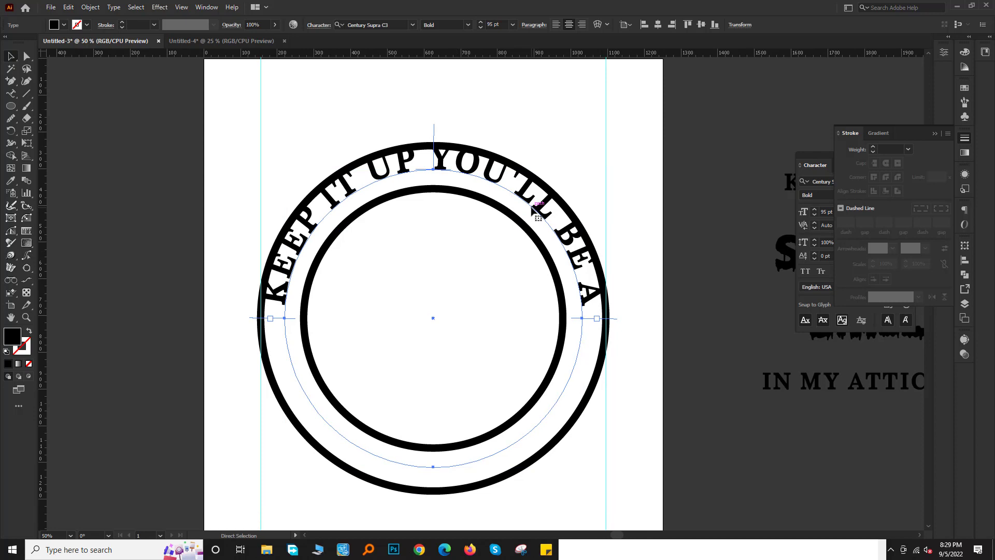
left_click_drag(584, 166, 361, 444)
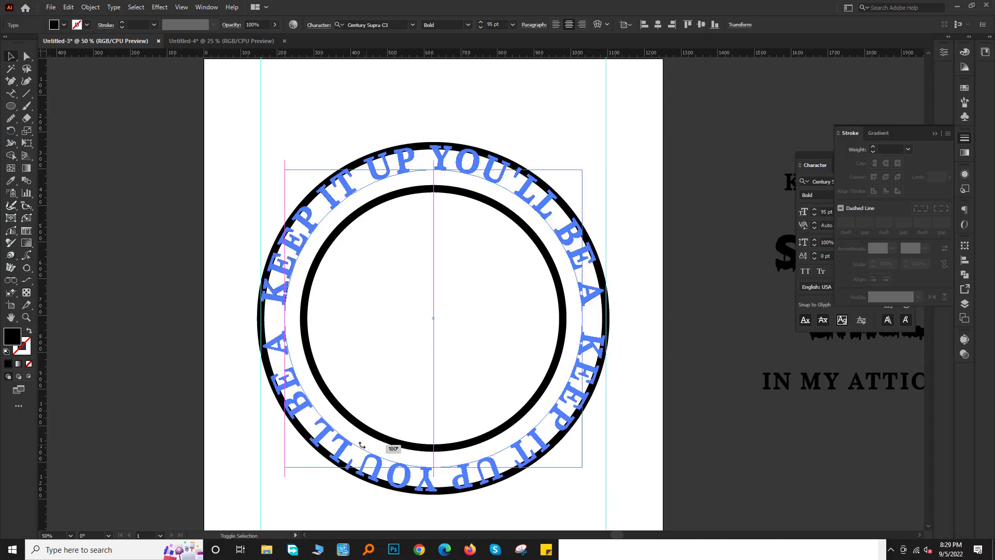
scroll(604, 393, "down", 2)
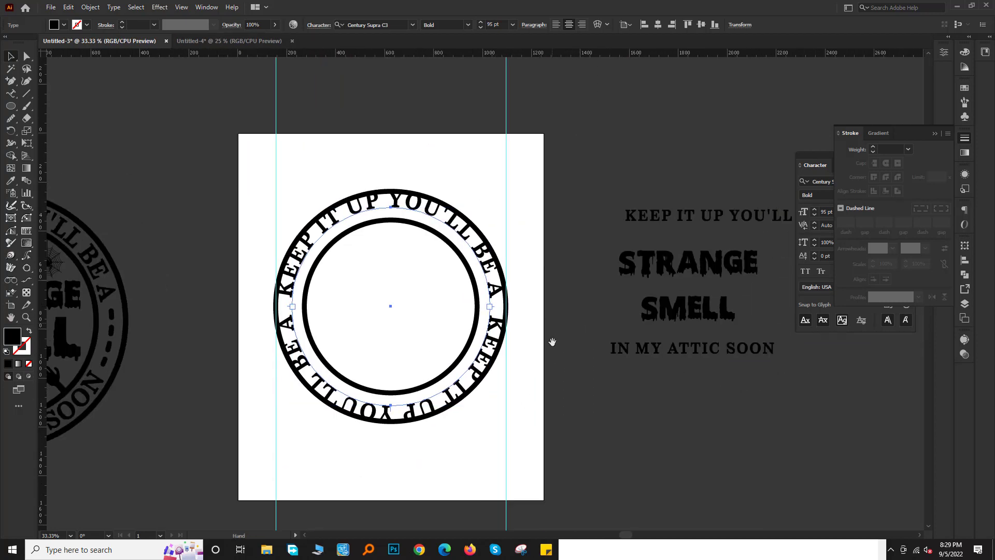
mouse_move(550, 359)
left_mouse_down()
mouse_move(559, 335)
mouse_move(568, 338)
left_mouse_up()
left_click_drag(709, 326, 452, 449)
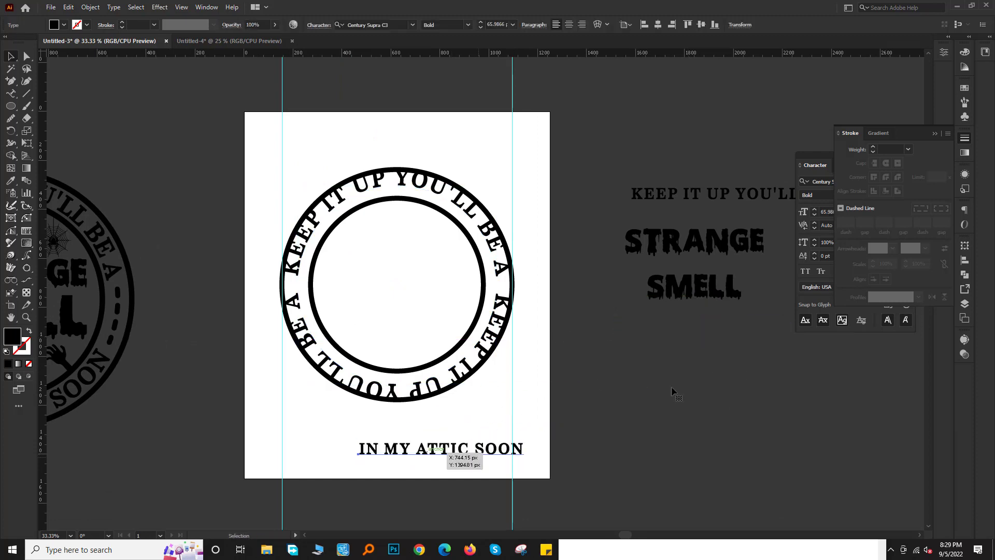
mouse_move(475, 448)
left_mouse_down()
mouse_move(779, 340)
mouse_move(733, 331)
left_mouse_up()
scroll(518, 445, "left", 3)
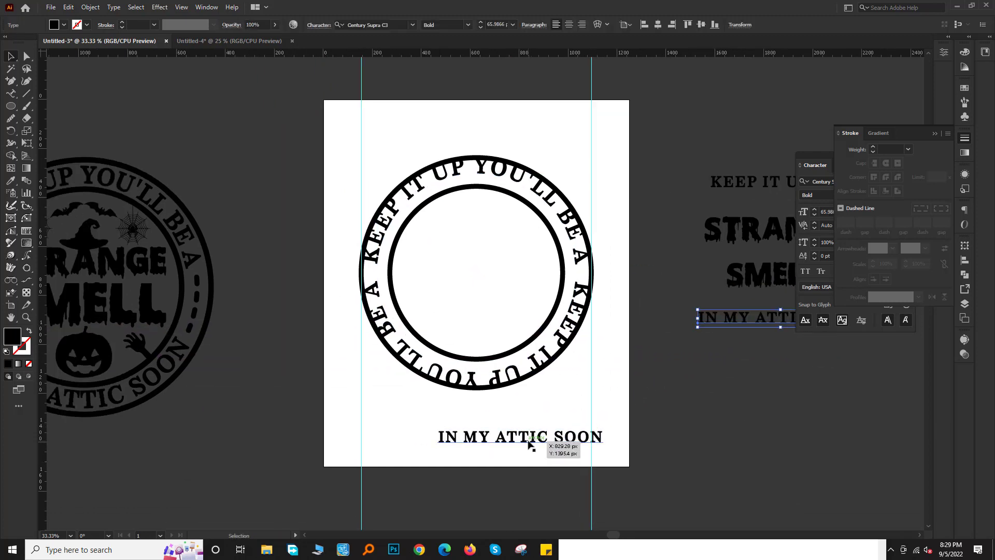
key("Delete")
scroll(473, 440, "up", 2)
Replace the lower curved text with IN MY ATTIC SOON and centre-align it.
double_click(465, 363)
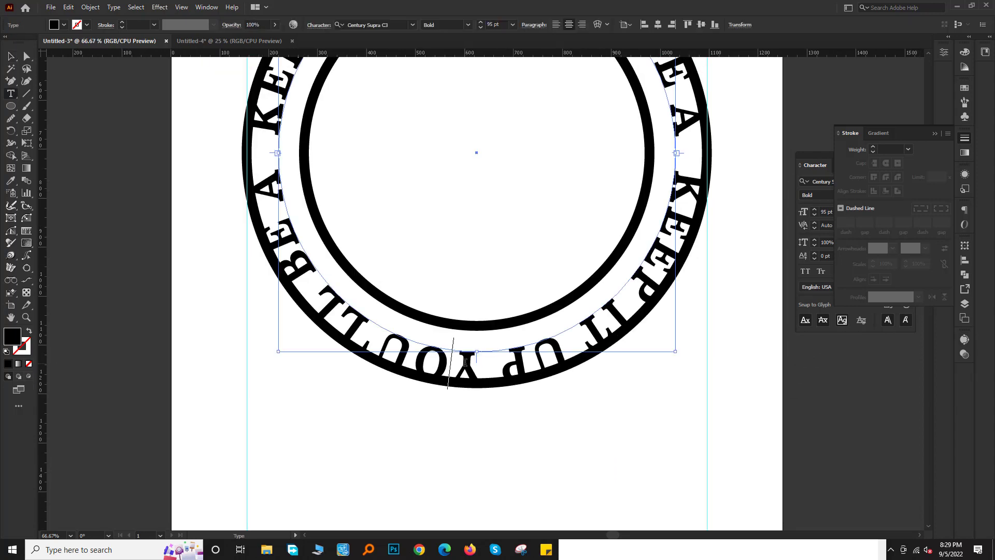
key("ctrl+a")
key("ctrl+v")
key("Escape")
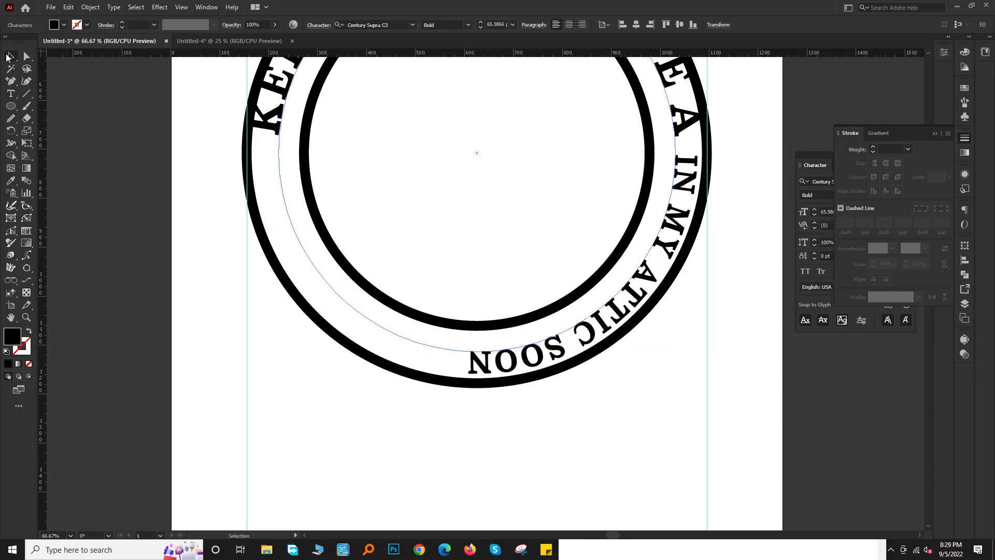
key("ctrl+minus")
left_click_drag(349, 176, 337, 198)
key("ctrl+shift+c")
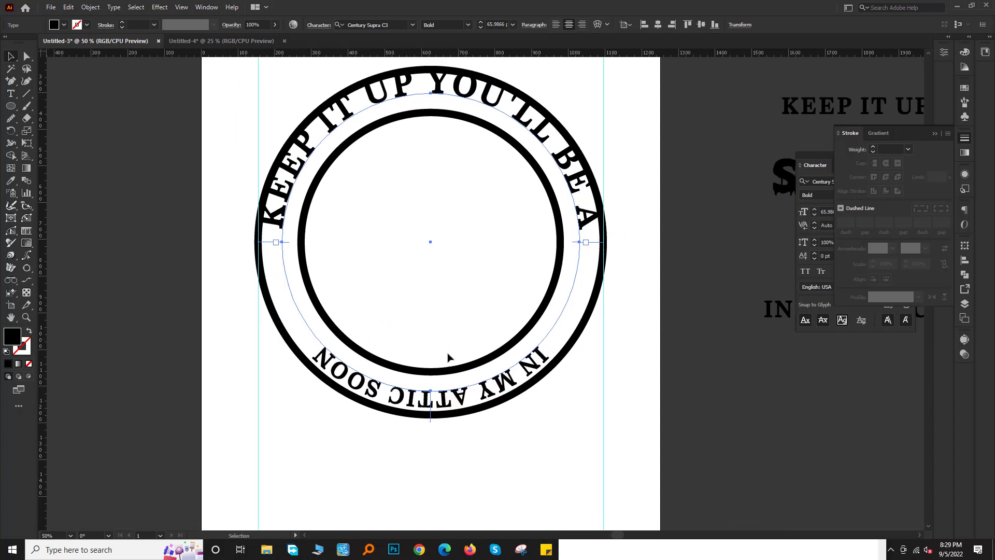
Slide IN MY ATTIC SOON to the bottom of the ring and flip it to read upright.
scroll(444, 356, "up", 1)
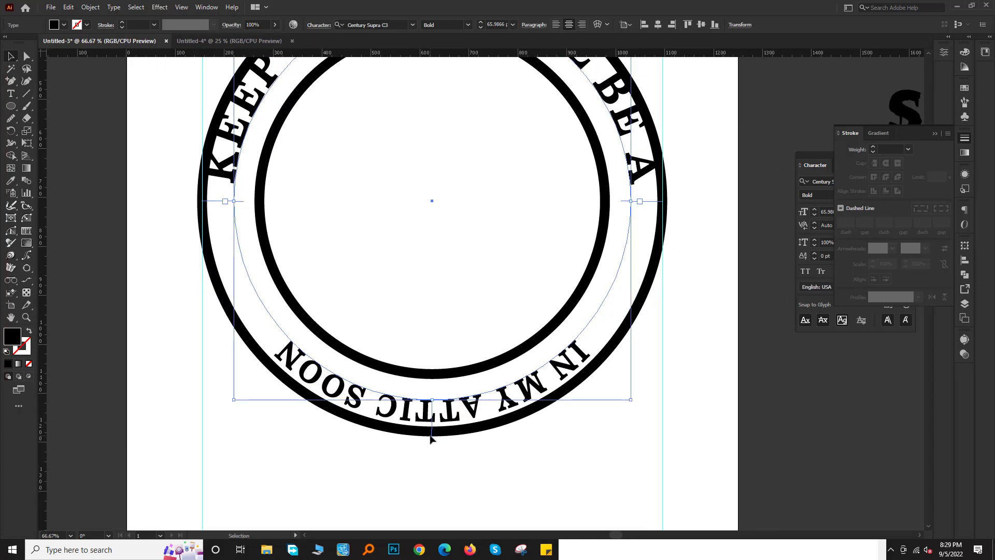
scroll(430, 440, "up", 1)
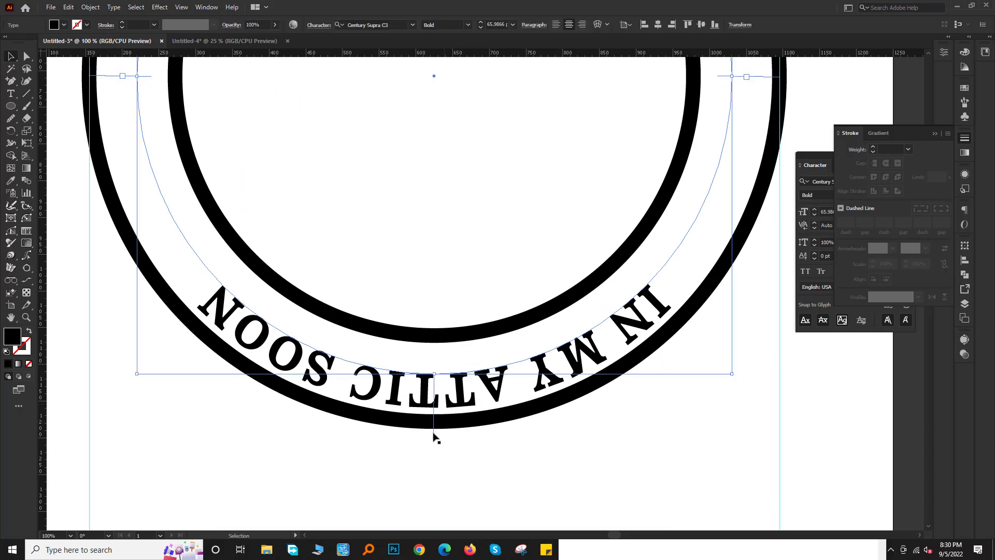
mouse_move(429, 413)
left_mouse_down()
mouse_move(228, 286)
mouse_move(414, 363)
left_mouse_up()
mouse_move(147, 85)
left_mouse_down()
mouse_move(435, 370)
mouse_move(399, 420)
left_mouse_up()
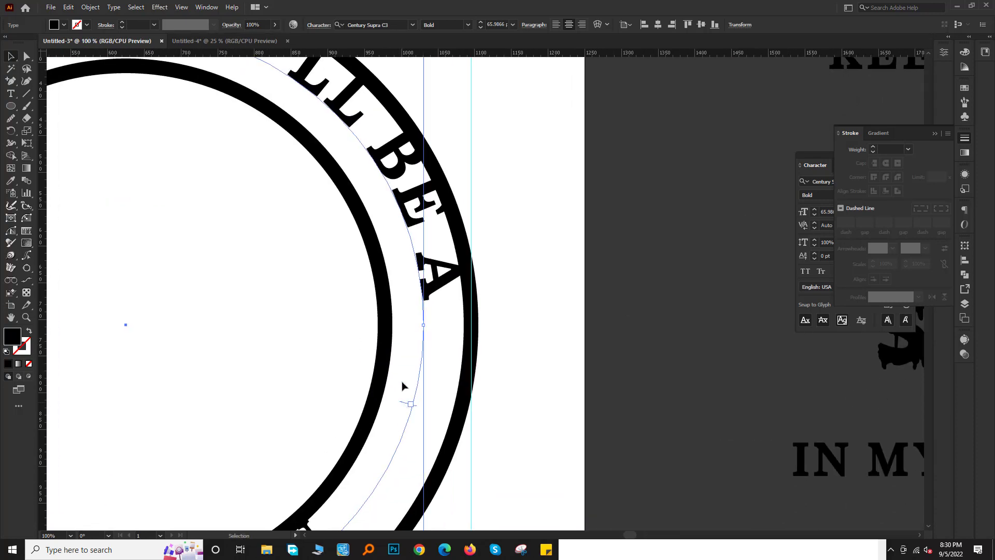
Increase the font size of the lower curved ring text by two steps.
key("ctrl+minus")
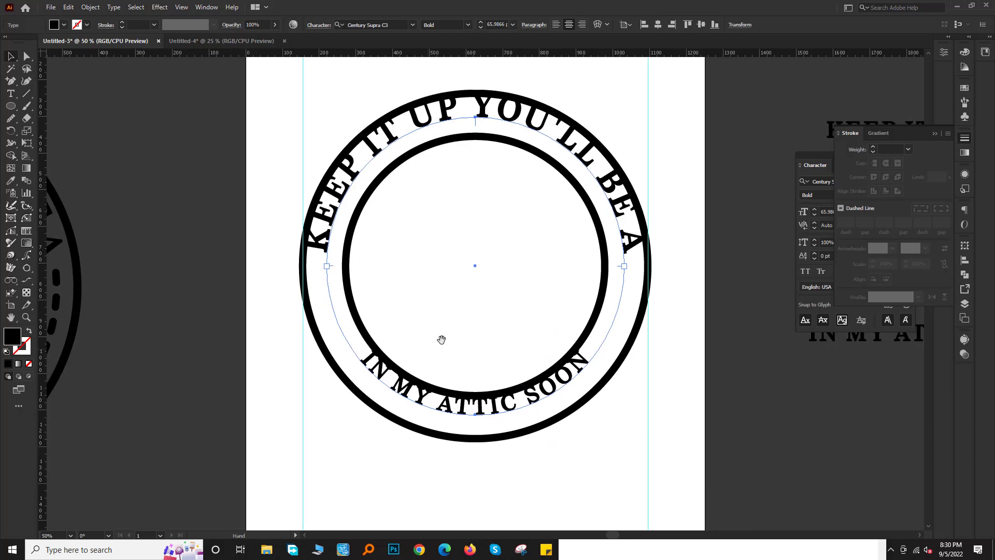
left_click_drag(505, 286, 504, 295)
key("Up")
key("Up")
key("Up")
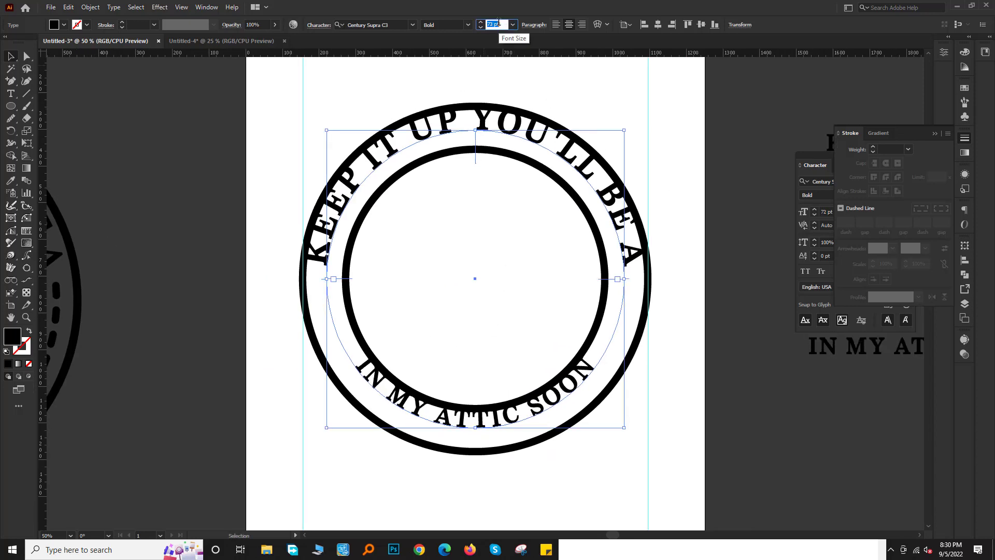
key("Up")
key("Up")
key("Up")
key("Up")
key("Up")
key("Up")
scroll(499, 21, "down", 2)
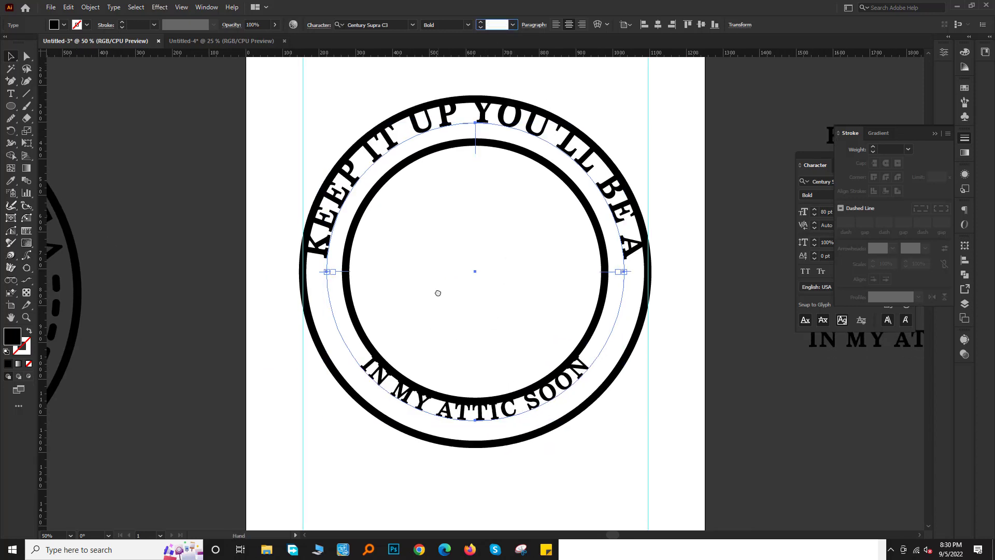
Set the Type on a Path Options alignment to Center, so the text sits centred on the path.
left_click(116, 8)
mouse_move(142, 106)
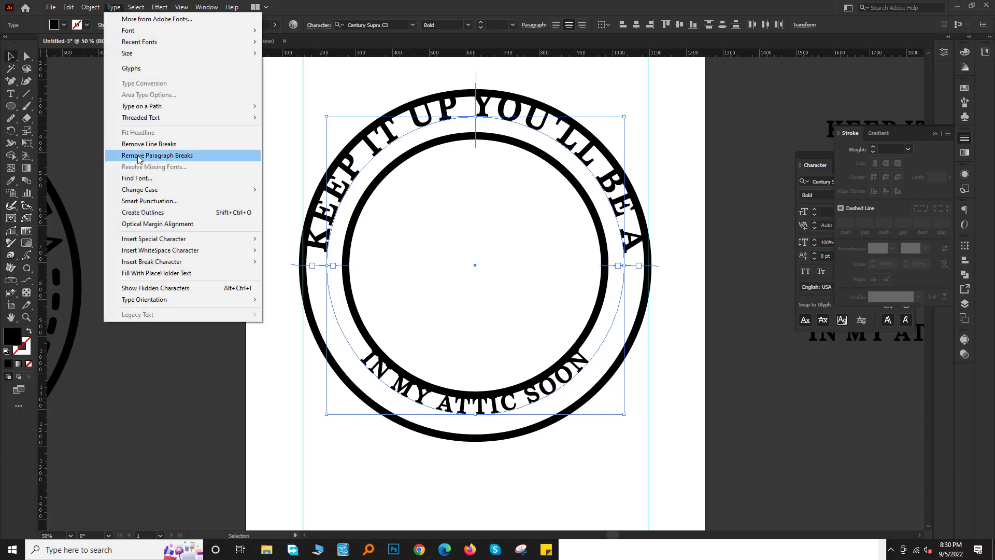
left_click(286, 167)
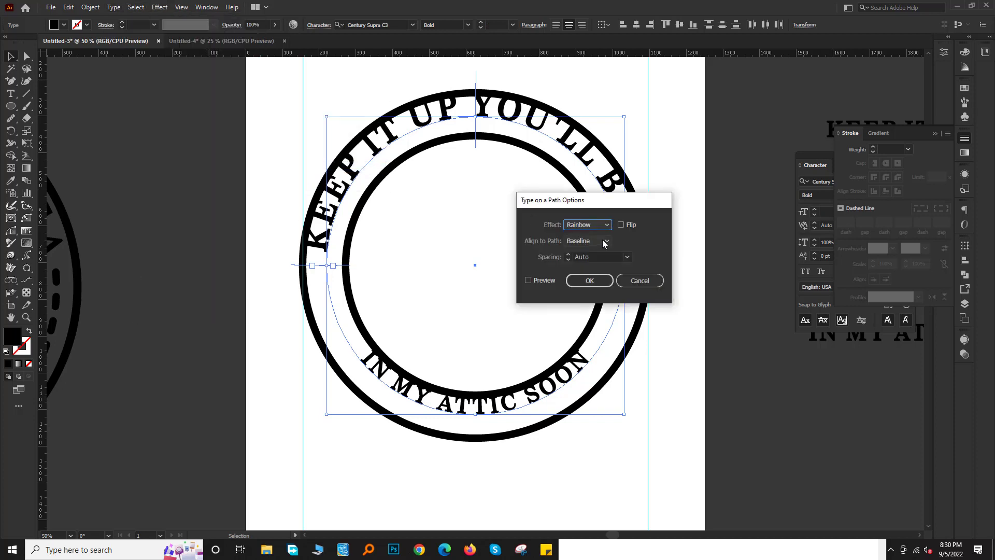
left_click(585, 241)
left_click(590, 280)
left_click(544, 281)
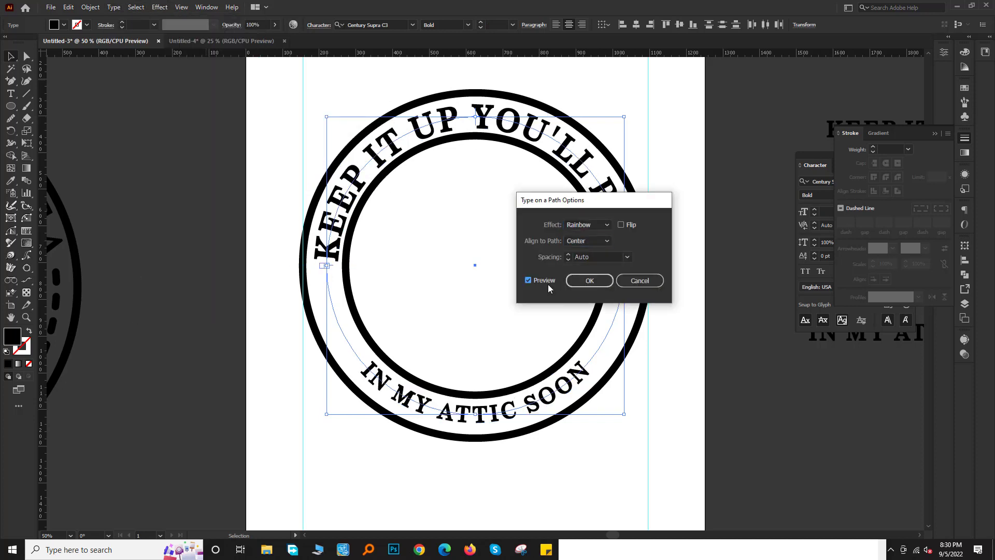
left_click(590, 280)
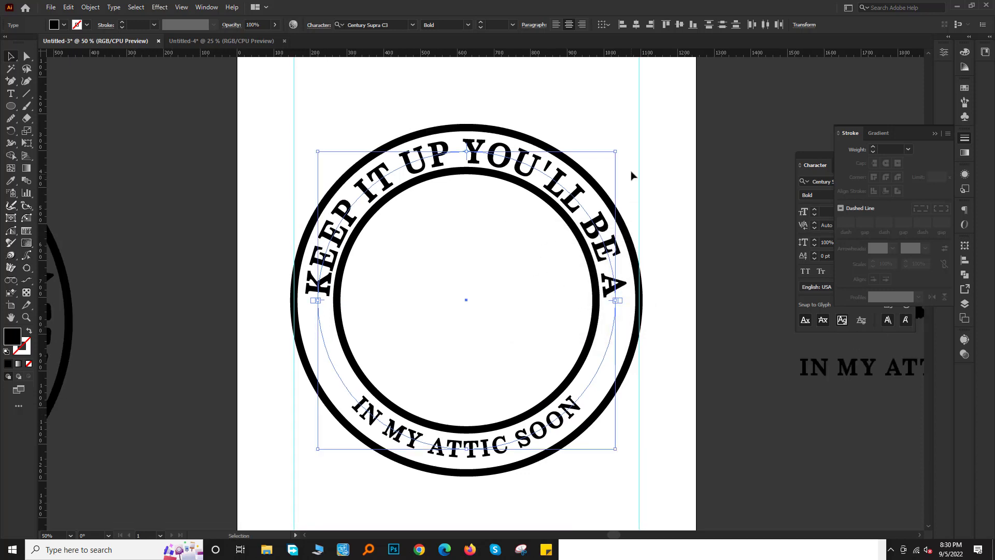
Adjust the circular ring text's scale slightly so it fits within the badge rings.
left_click_drag(619, 153, 620, 150)
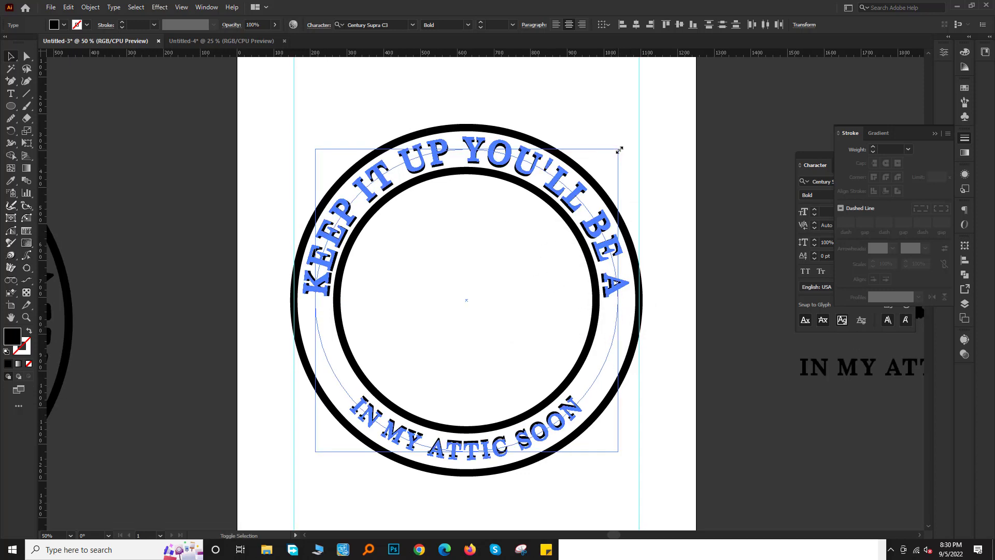
scroll(670, 338, "down", 3)
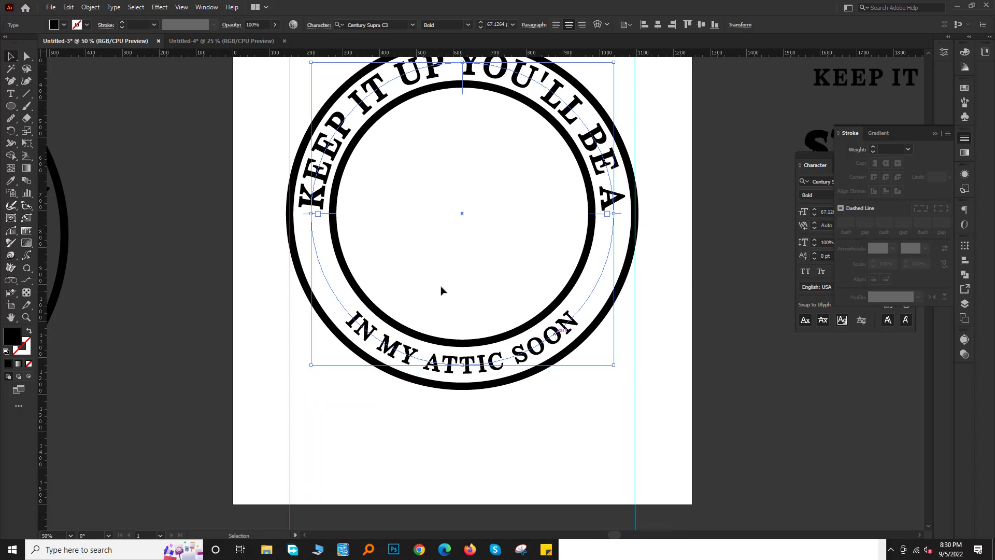
scroll(493, 24, "up", 4)
scroll(494, 24, "up", 4)
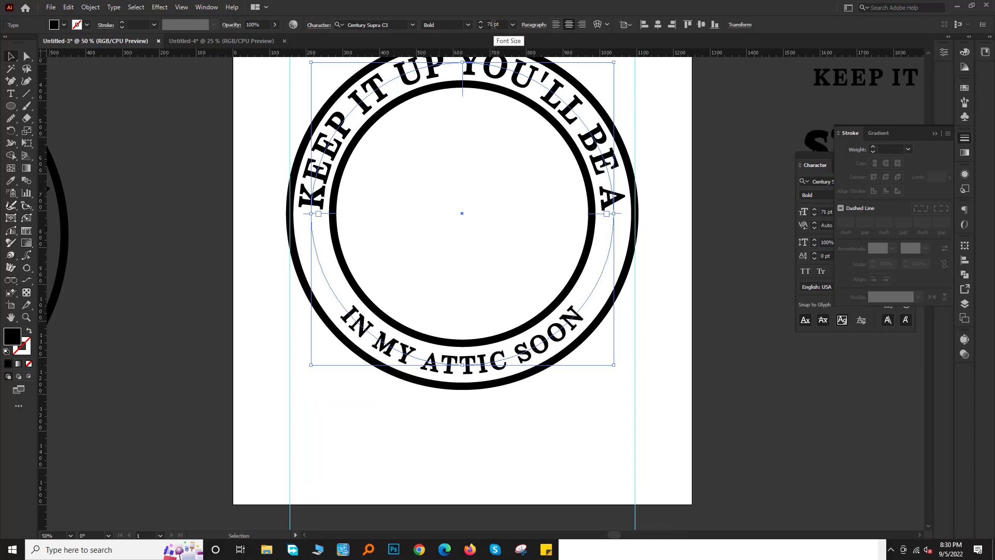
scroll(493, 25, "up", 4)
scroll(494, 24, "up", 4)
scroll(493, 24, "up", 5)
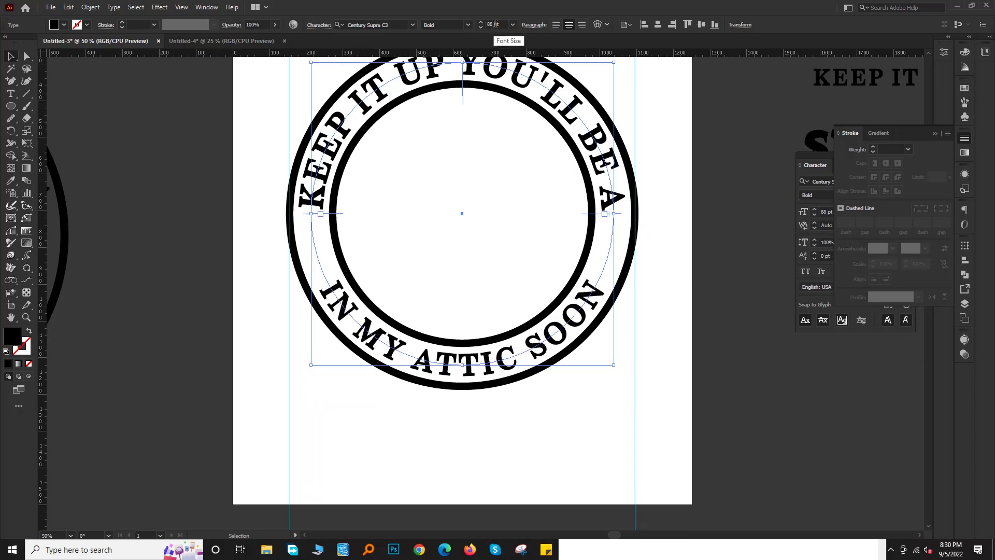
scroll(495, 24, "up", 2)
scroll(495, 24, "up", 2)
scroll(495, 24, "up", 1)
scroll(495, 25, "up", 2)
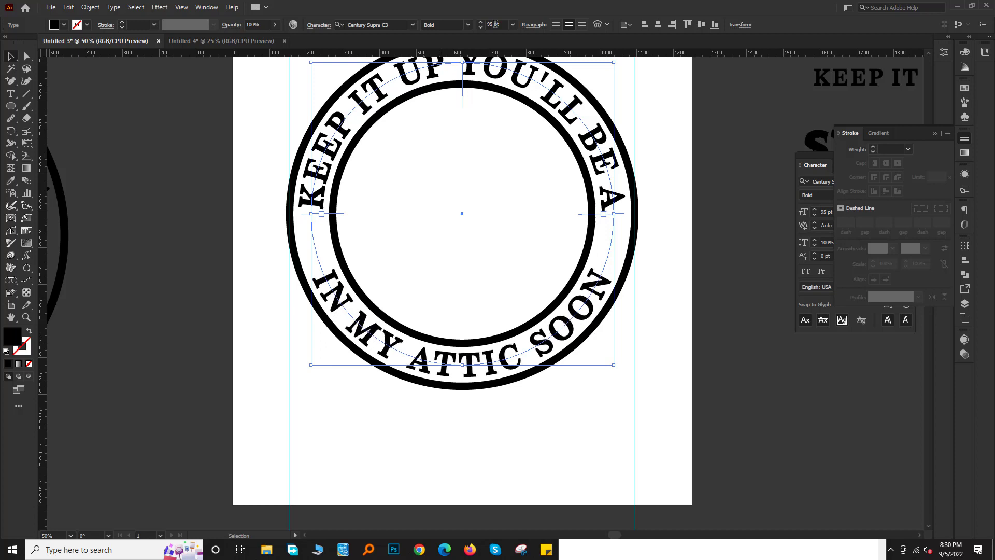
scroll(648, 196, "up", 1)
scroll(609, 129, "up", 2)
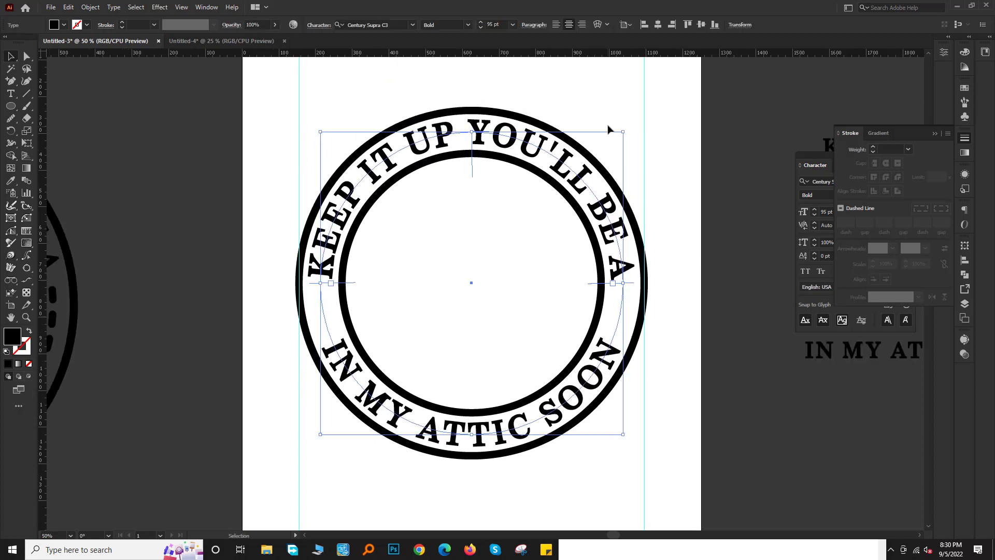
left_click_drag(624, 133, 621, 132)
scroll(622, 133, "up", 3)
scroll(611, 100, "up", 2)
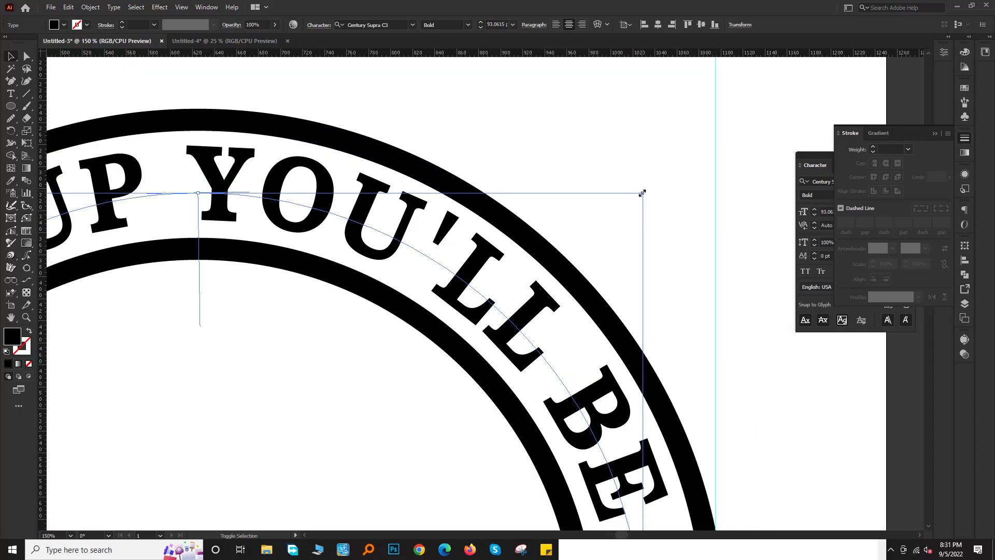
left_click_drag(642, 193, 638, 200)
scroll(638, 259, "down", 5)
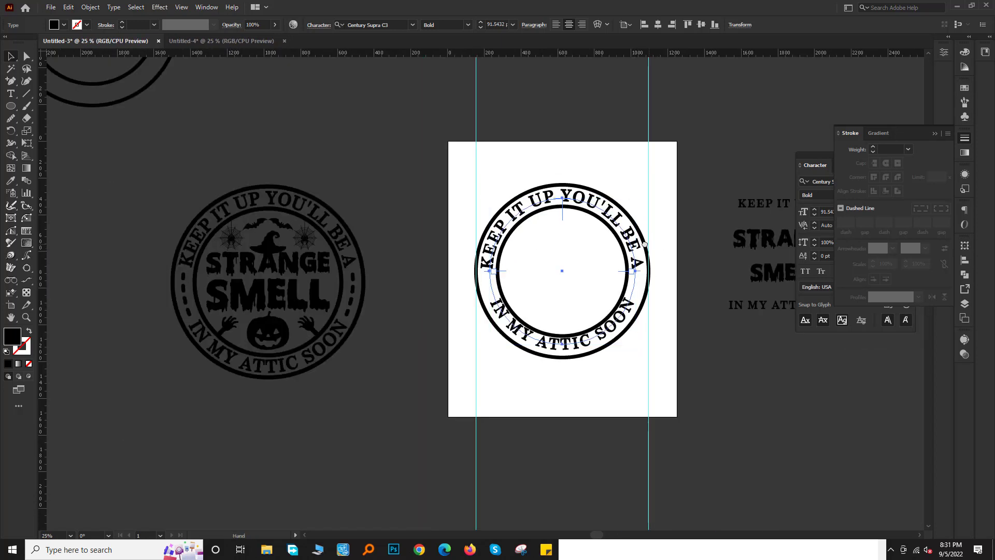
scroll(638, 300, "up", 2)
Rescale the curved text so it fills the space between the two rings.
left_click(597, 257)
scroll(598, 257, "down", 1)
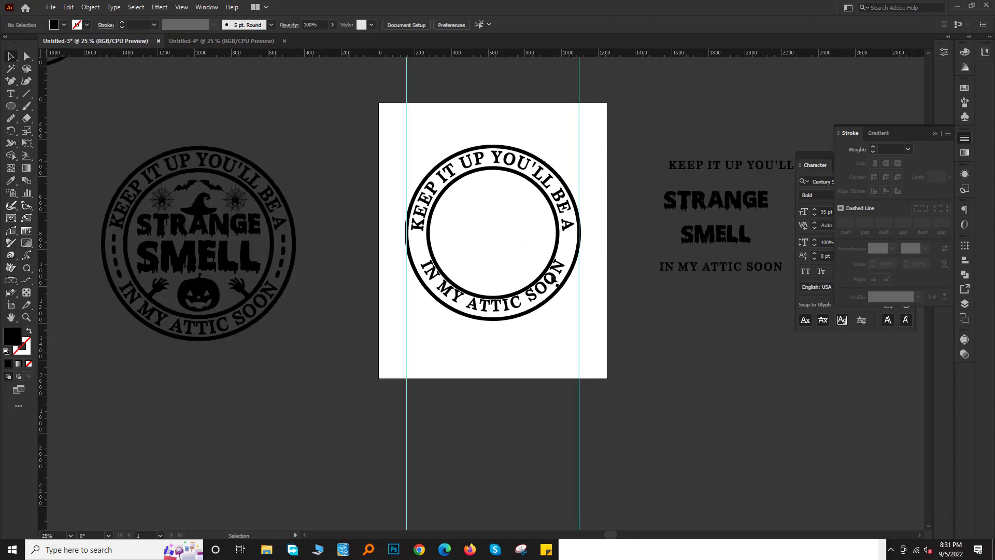
left_click(554, 279)
scroll(579, 258, "up", 2)
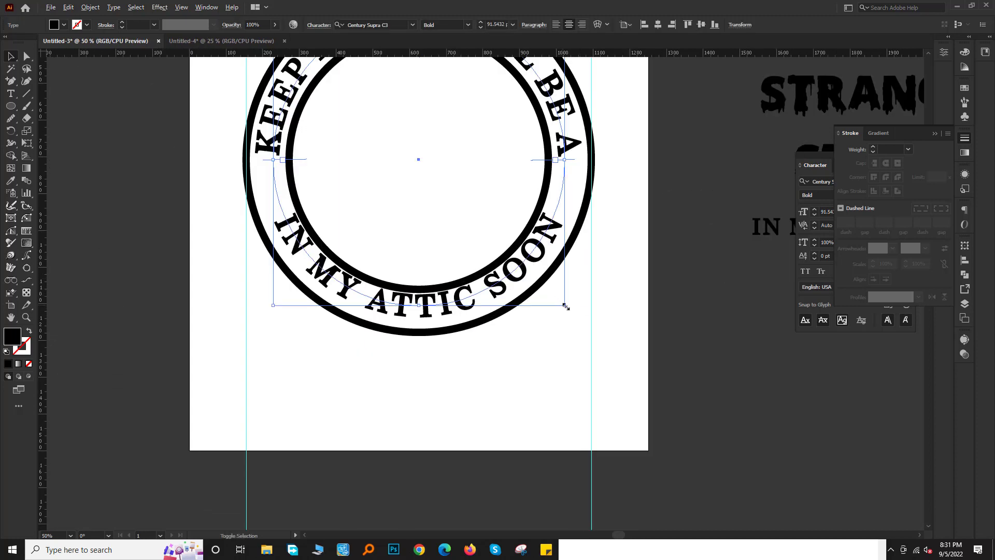
left_click_drag(566, 307, 568, 311)
left_click_drag(604, 218, 612, 256)
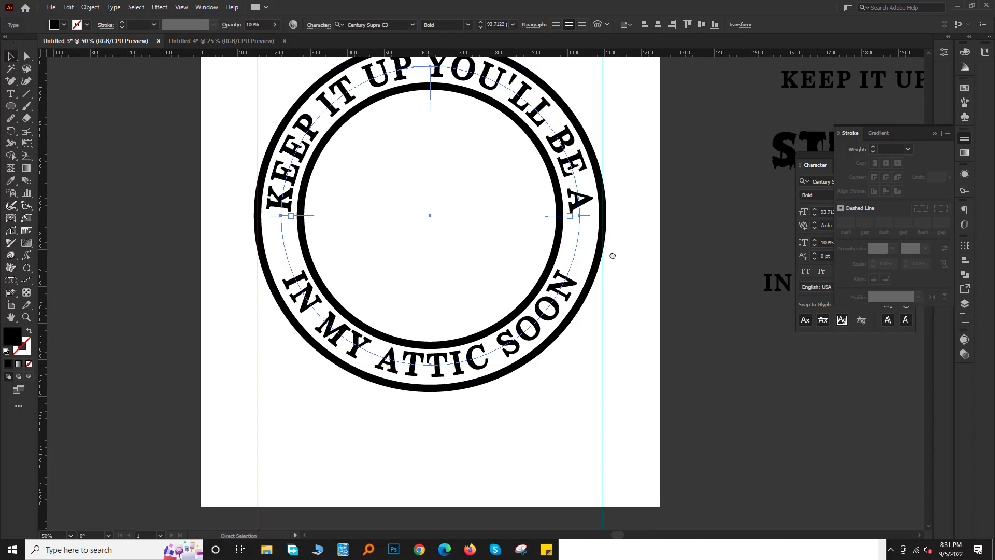
left_click(613, 258)
left_click(601, 231)
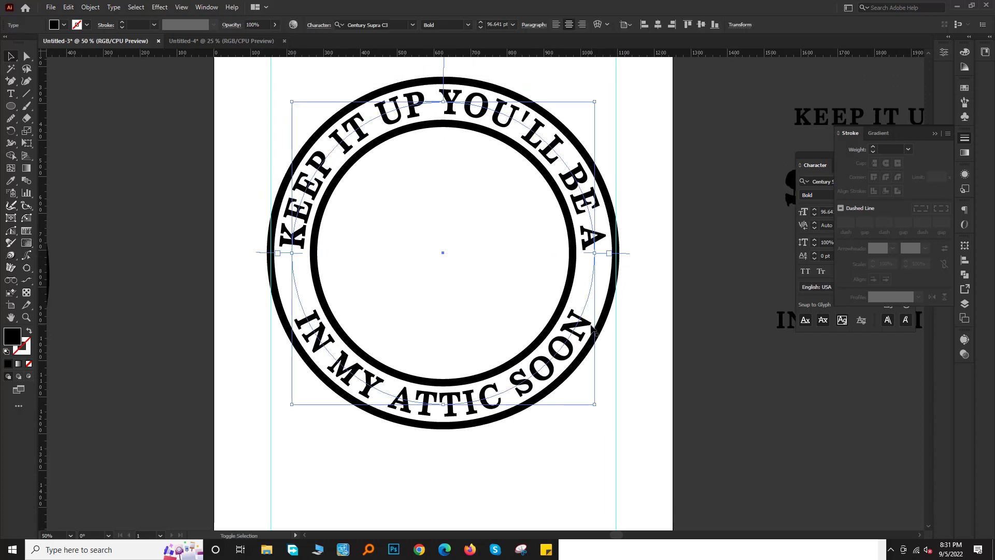
left_click(608, 274)
left_click(598, 252)
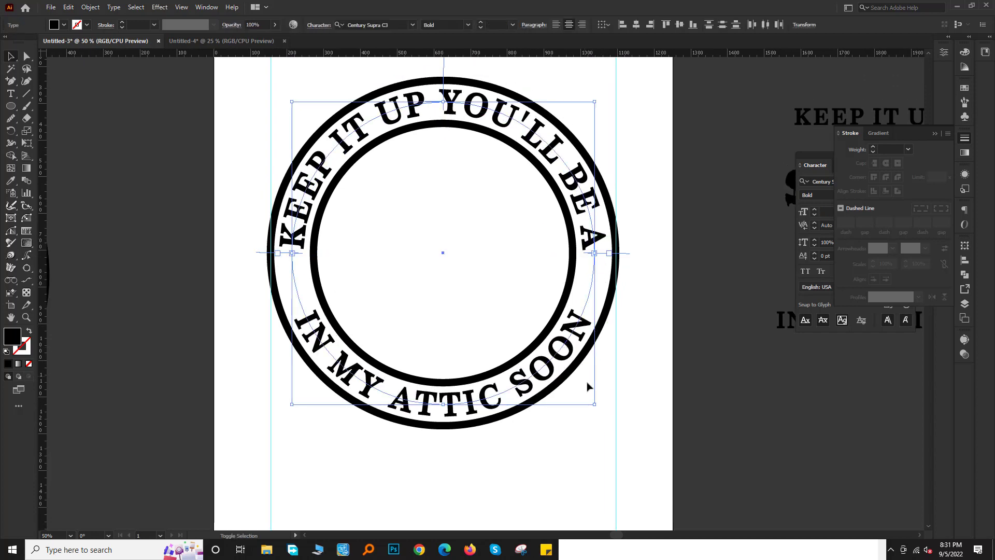
left_click_drag(600, 409, 596, 408)
Place a duplicate of the curved ring text off the artboard at lower left, then zoom back in.
left_click_drag(657, 353, 502, 327)
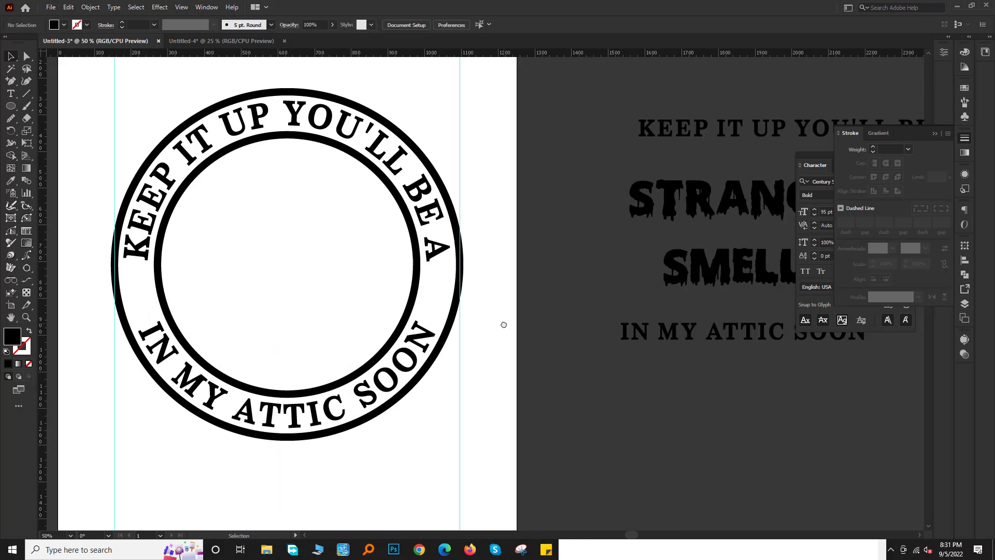
key("ctrl+minus")
left_click(517, 355)
key("ctrl+minus")
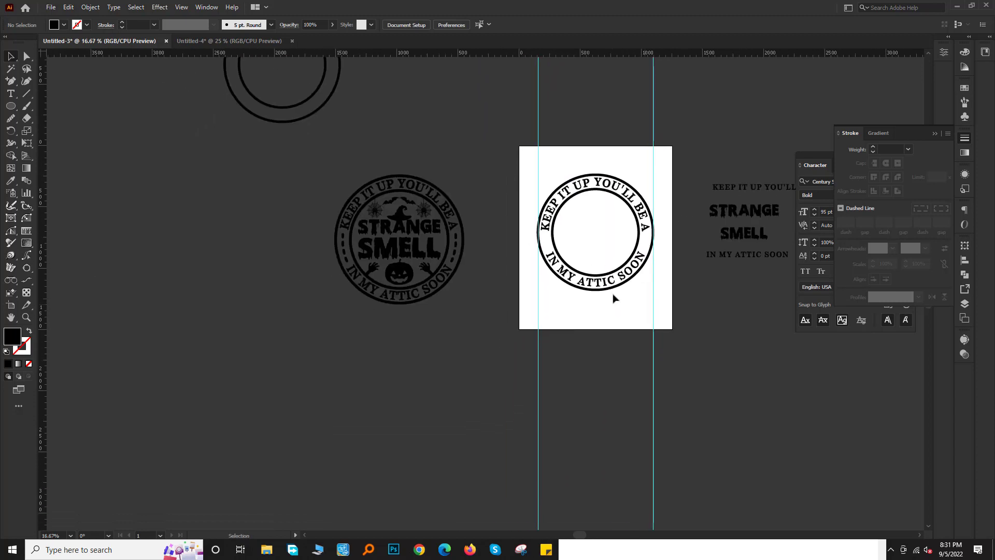
left_click_drag(550, 311, 342, 415)
left_click_drag(447, 382, 614, 254)
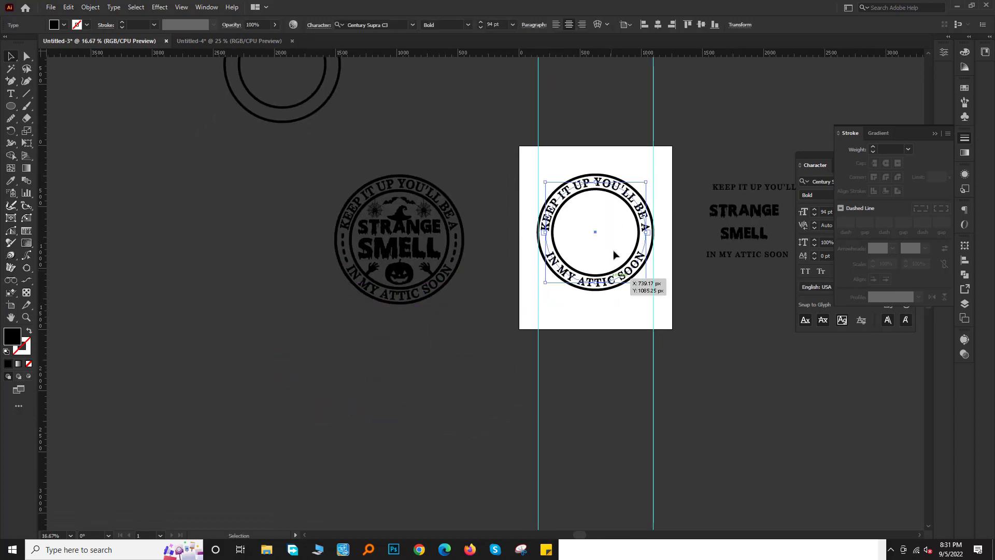
left_click_drag(606, 178, 273, 368)
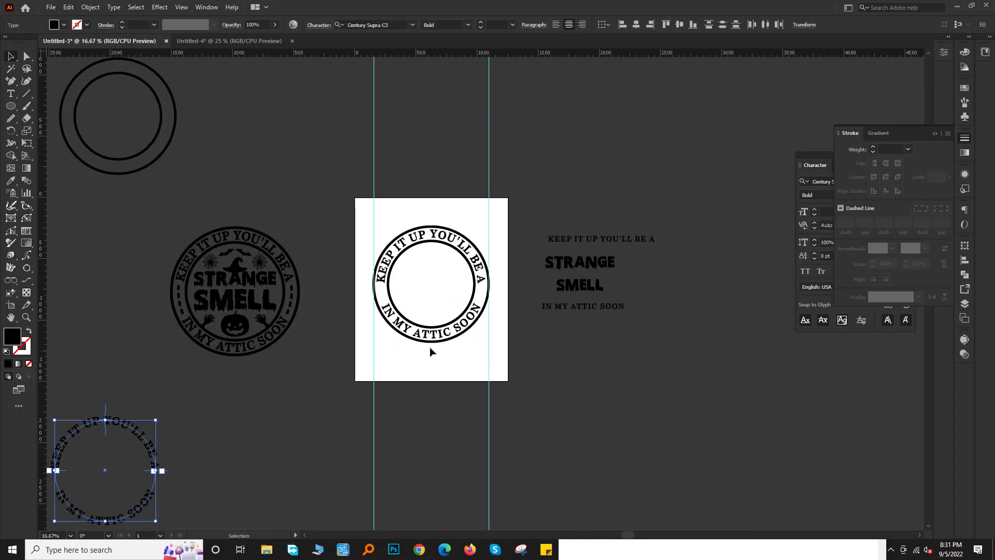
key("ctrl+plus")
key("ctrl+plus")
left_click(430, 356)
Expand the curved ring text into shapes using Object > Expand with Object and Fill checked.
left_click(417, 195)
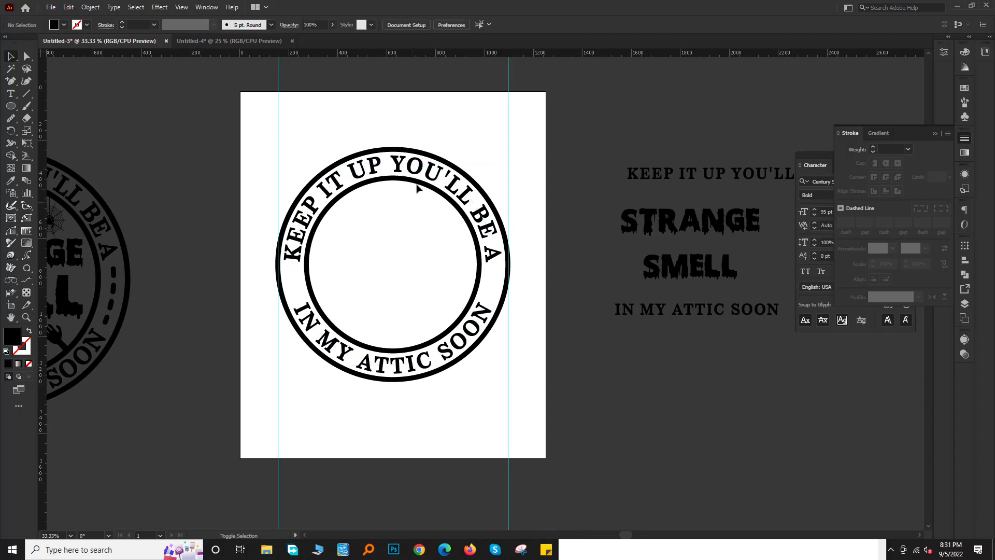
left_click(419, 319)
left_click(91, 7)
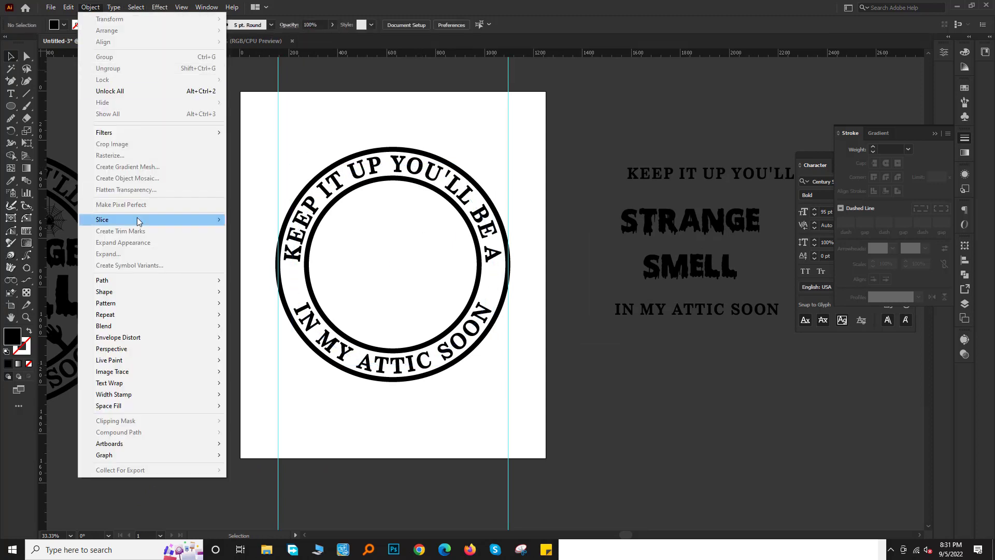
left_click(366, 370)
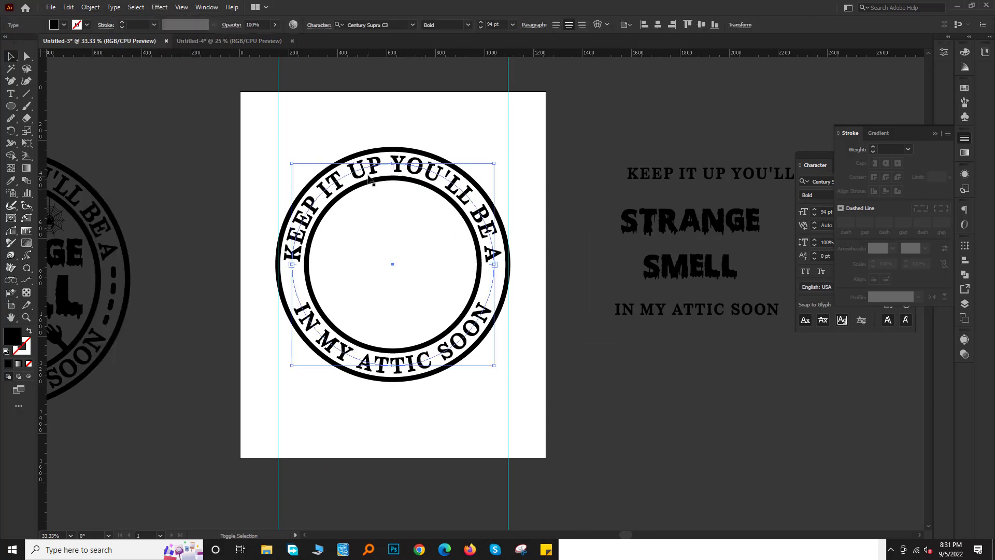
left_click(91, 7)
left_click(150, 255)
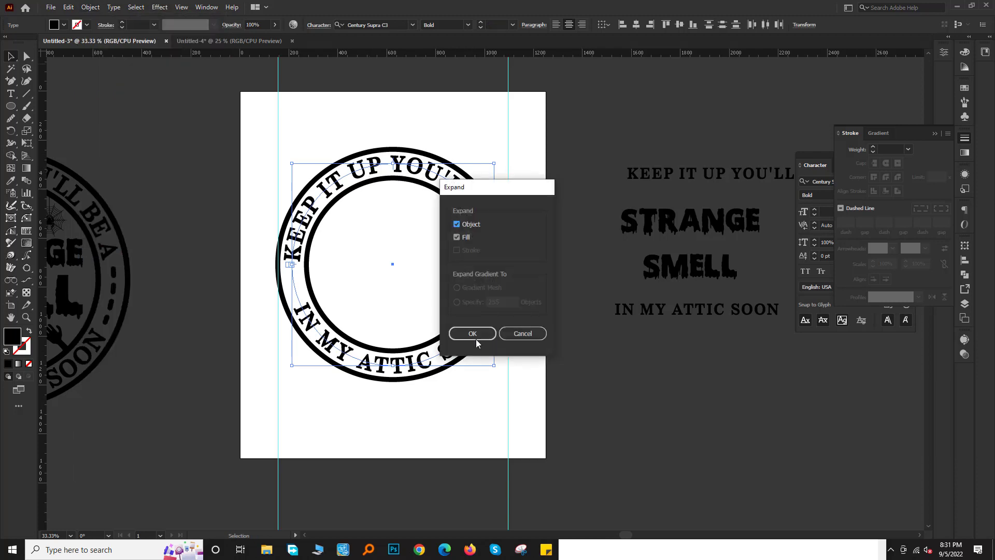
left_click(473, 337)
left_click(561, 365)
scroll(541, 306, "down", 2)
Move STRANGE into the inner circle, convert it to outlines, and position it.
left_click(614, 277)
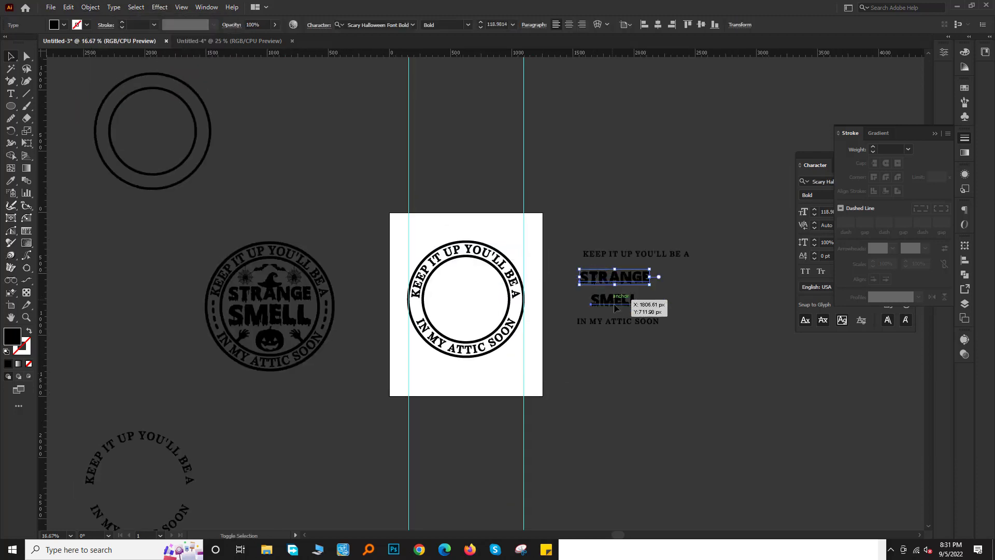
left_click_drag(525, 321, 430, 329)
scroll(451, 322, "up", 3)
right_click(455, 297)
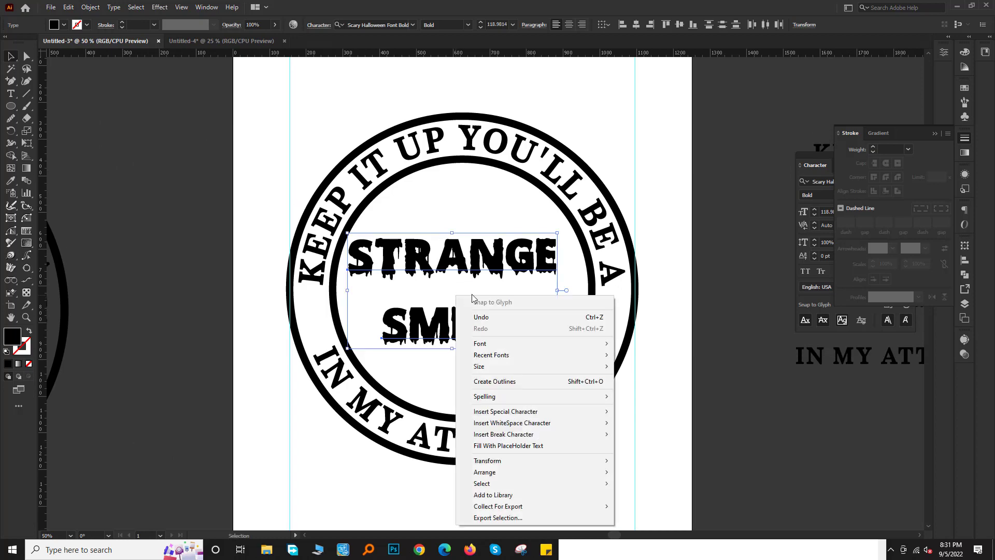
left_click(485, 382)
scroll(494, 155, "up", 1)
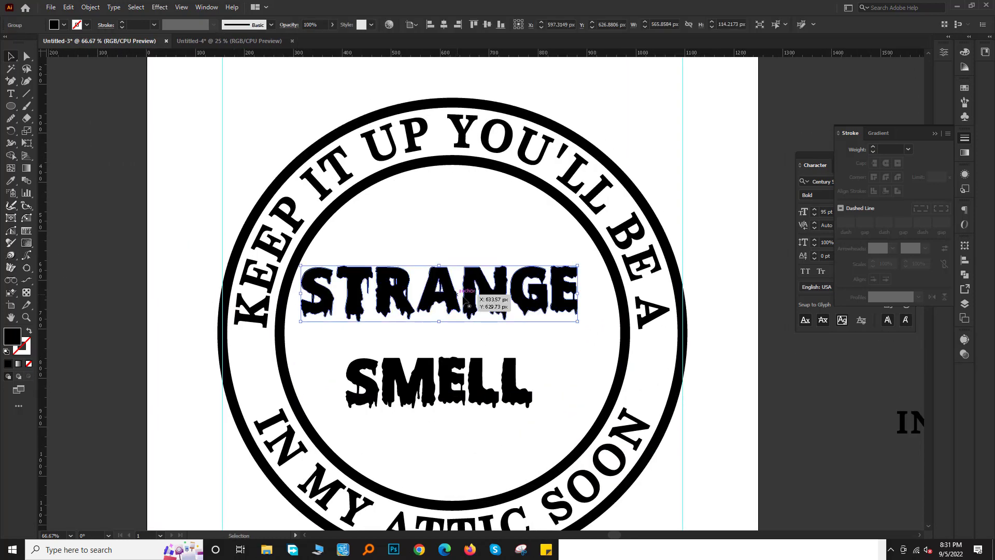
mouse_move(467, 318)
left_mouse_down()
mouse_move(479, 321)
mouse_move(482, 311)
left_mouse_up()
Stretch the SMELL word wider on both sides.
left_click(394, 396)
scroll(383, 396, "up", 1)
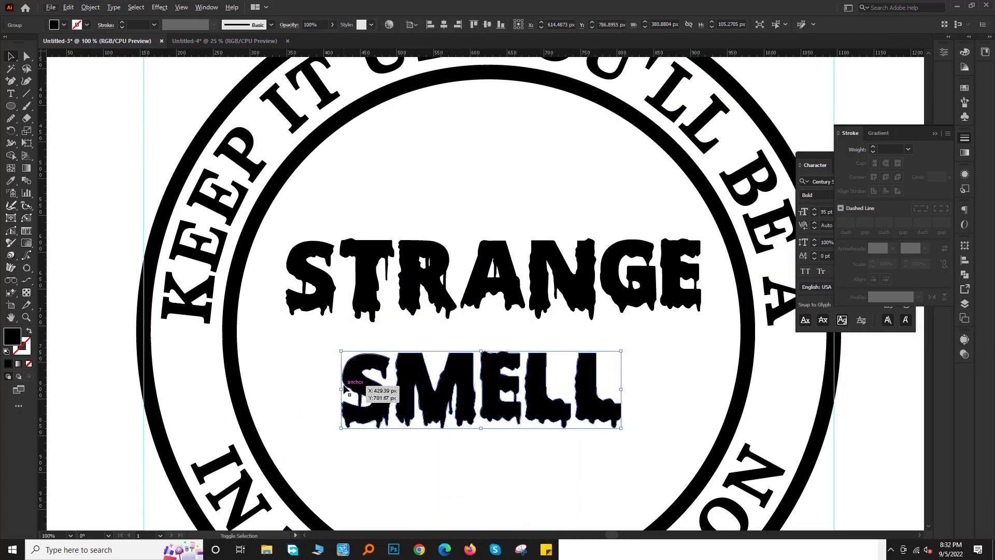
left_click_drag(341, 391, 283, 391)
left_click_drag(615, 353, 330, 337)
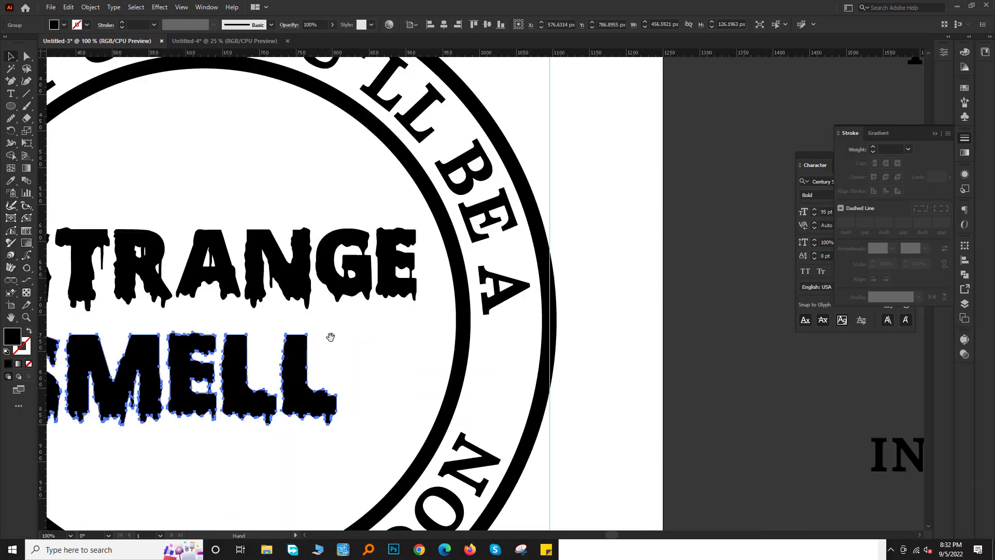
left_click_drag(330, 381, 426, 379)
key("ctrl+0")
key("ctrl+1")
Select STRANGE and SMELL together and widen both words from the left.
left_click(456, 300, "shift")
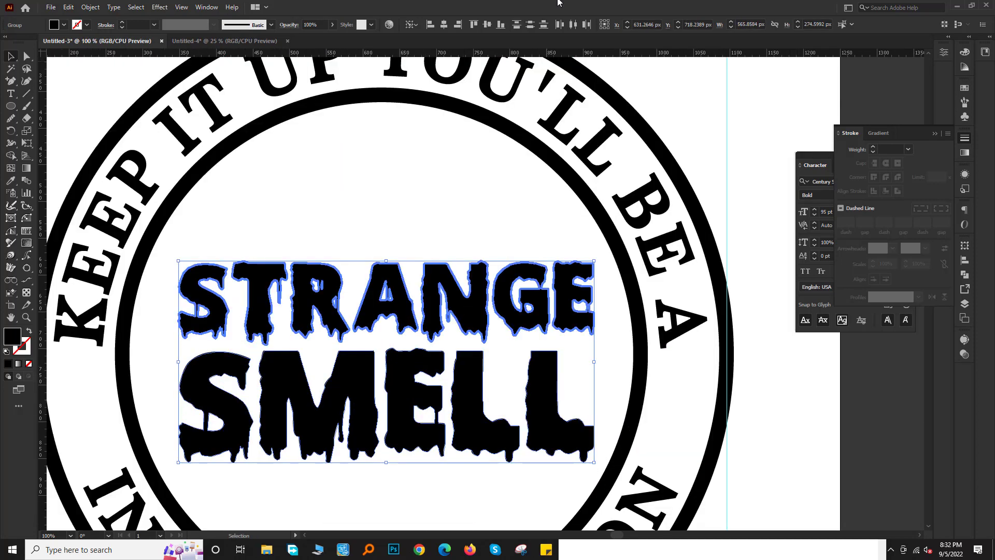
left_click(454, 204)
left_click_drag(436, 231, 440, 221)
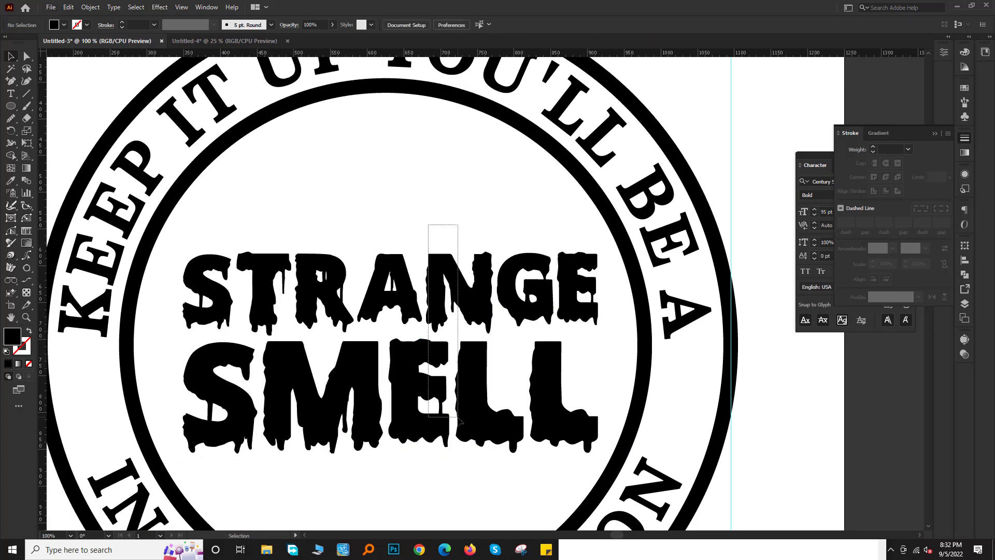
mouse_move(459, 419)
left_mouse_down()
mouse_move(554, 359)
mouse_move(612, 355)
left_mouse_up()
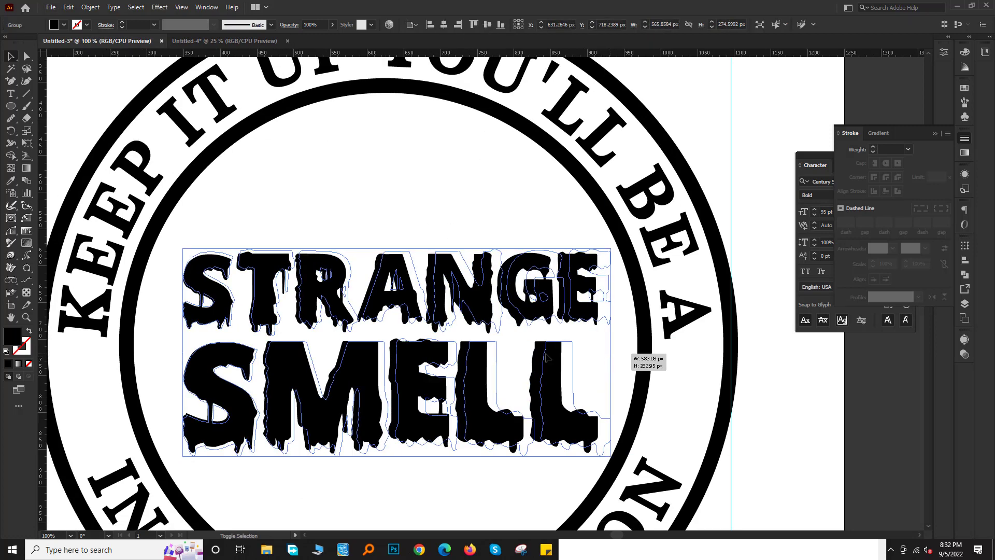
left_click_drag(182, 353, 168, 354)
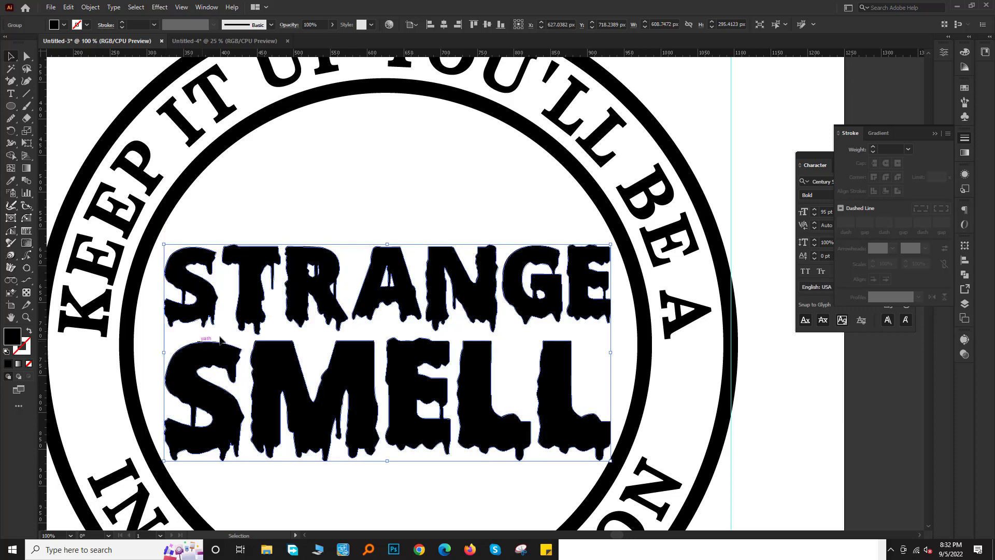
key("ctrl+minus")
key("ctrl+minus")
Centre the STRANGE SMELL group horizontally and vertically on the outer badge circle.
left_click(400, 240, "shift")
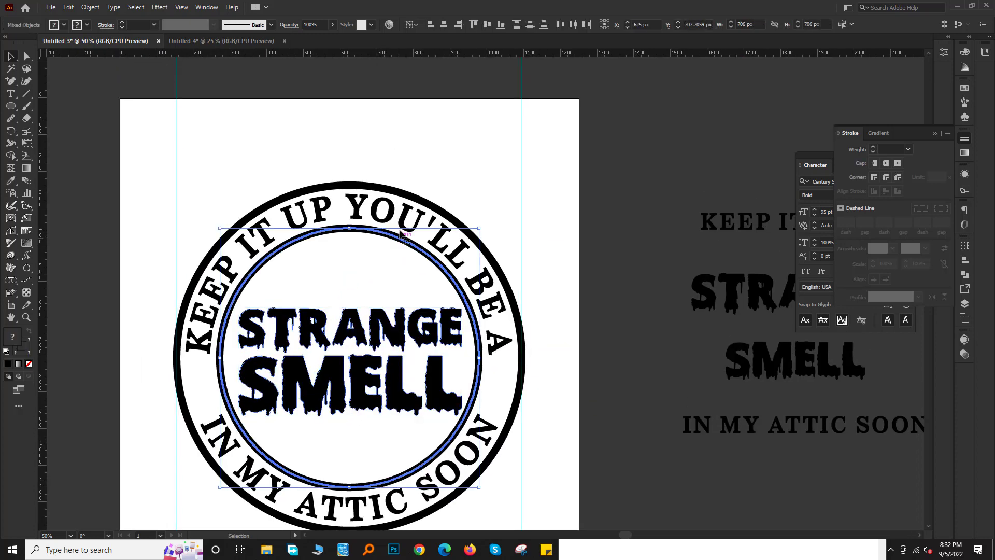
left_click(433, 187)
left_click(435, 208)
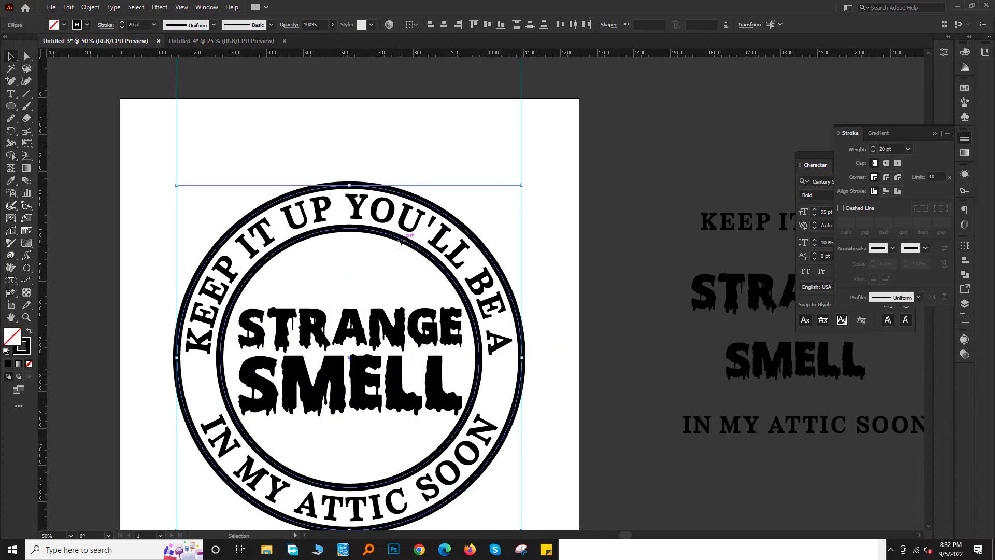
left_click(395, 327, "shift")
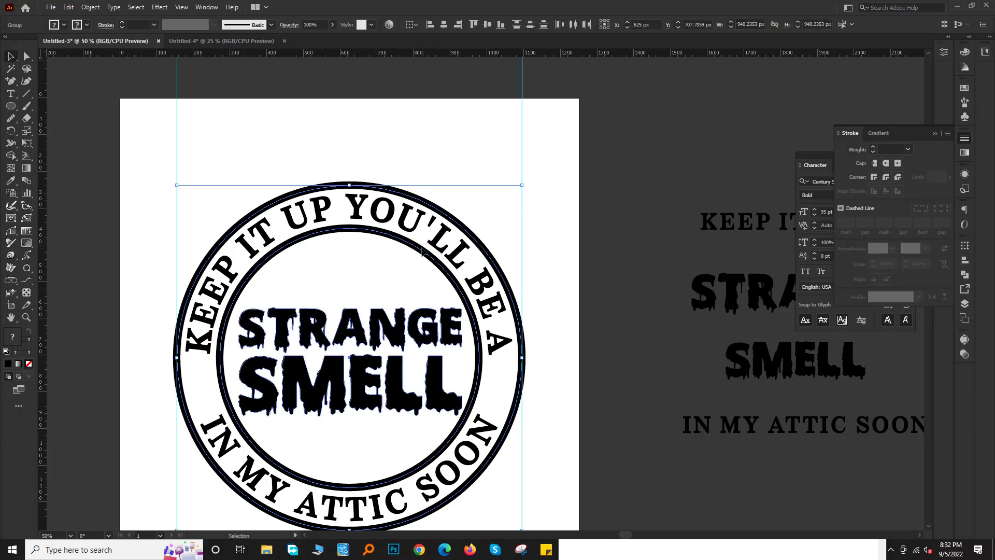
left_click(444, 26)
left_click(487, 24)
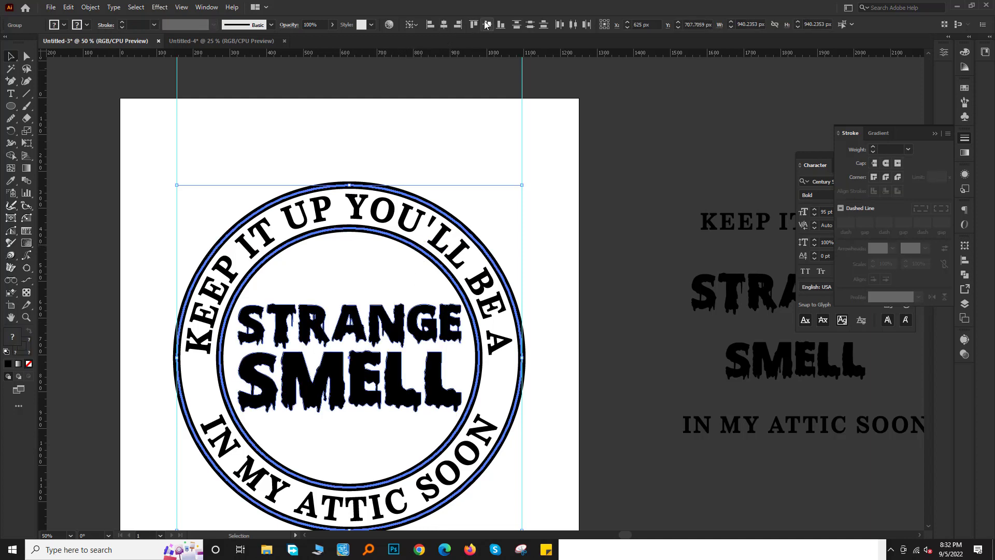
Switch to the Untitled-4 document holding the Halloween clipart.
left_click(564, 228)
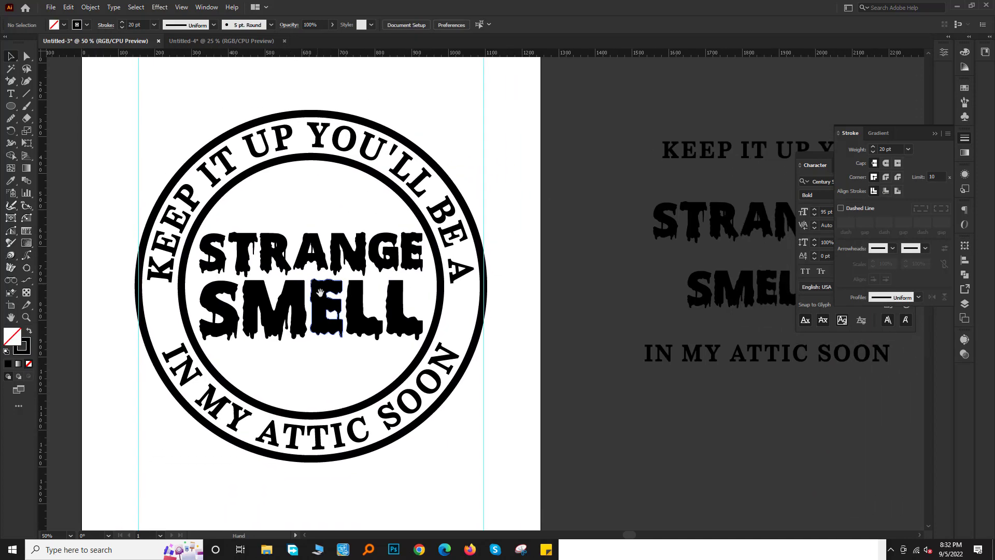
scroll(275, 275, "down", 2)
left_click(221, 40)
Copy all the Halloween clipart from Untitled-4 into Untitled-3 beside the badge.
scroll(420, 195, "down", 2)
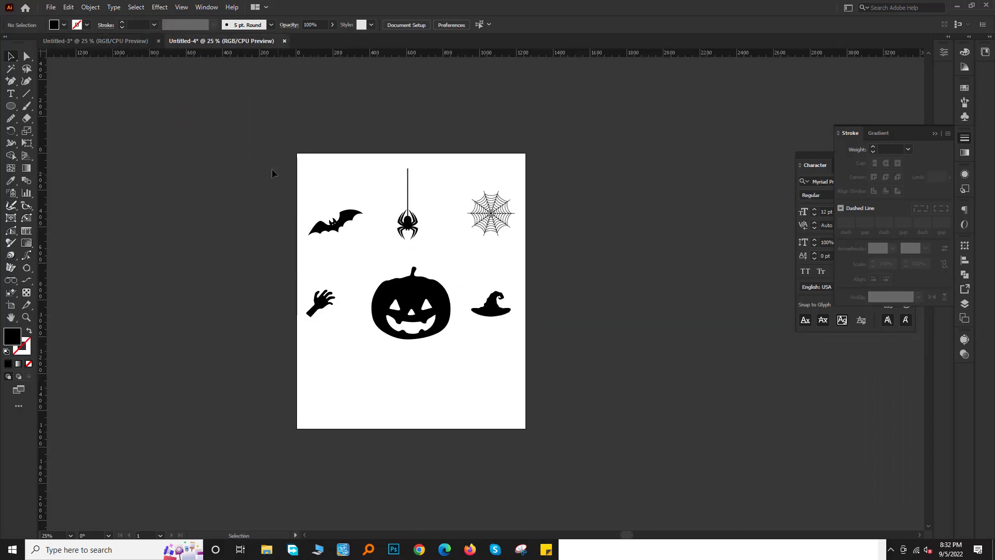
left_click_drag(265, 164, 564, 406)
left_click_drag(410, 303, 128, 89)
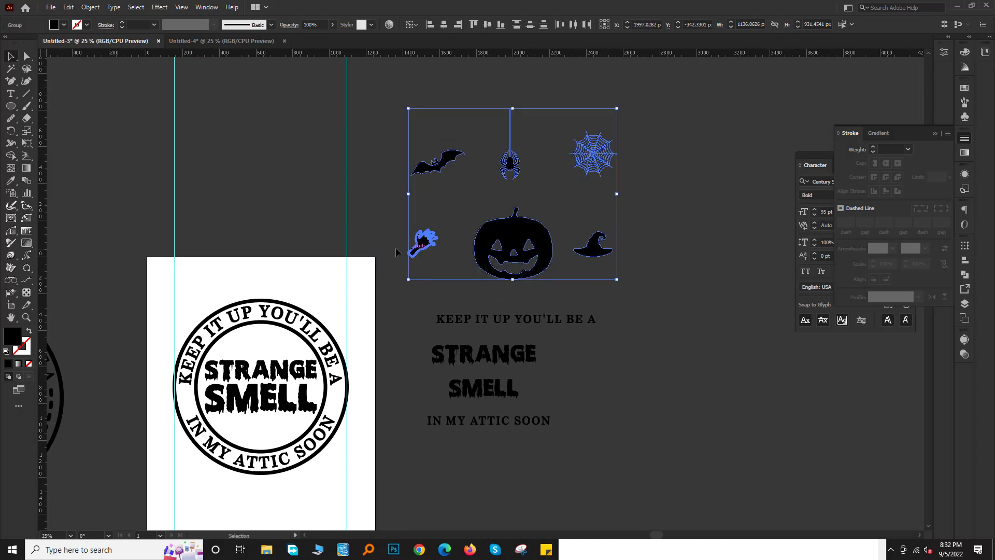
left_click_drag(552, 194, 450, 205)
left_click(451, 204)
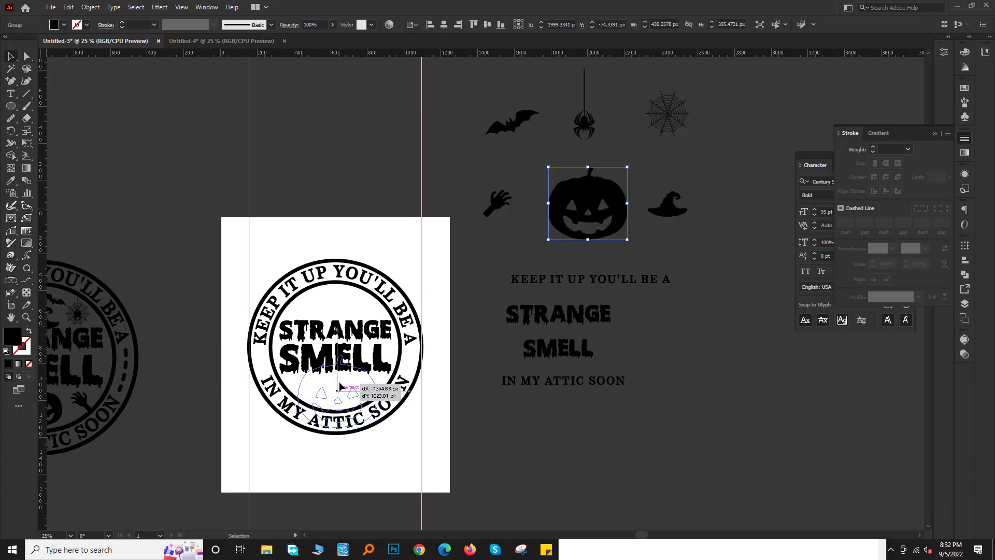
Move the pumpkin into the badge circle below SMELL and scale it to fit.
left_click_drag(339, 386, 342, 394)
key("ctrl+1")
mouse_move(543, 369)
left_mouse_down()
mouse_move(429, 340)
mouse_move(479, 352)
left_mouse_up()
left_click_drag(435, 378, 408, 425)
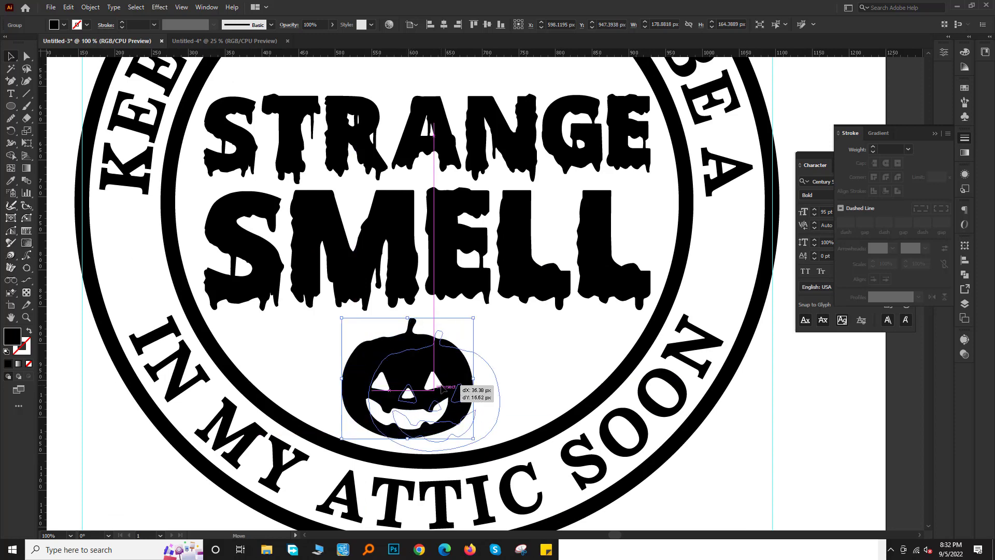
left_click_drag(441, 390, 441, 390)
scroll(442, 390, "up", 2)
mouse_move(422, 284)
left_mouse_down()
mouse_move(422, 243)
mouse_move(432, 286)
left_mouse_up()
scroll(432, 286, "down", 2)
scroll(432, 286, "down", 2)
Centre the pumpkin and bring the spider and spider web onto the badge above STRANGE.
left_click_drag(766, 54, 651, 175)
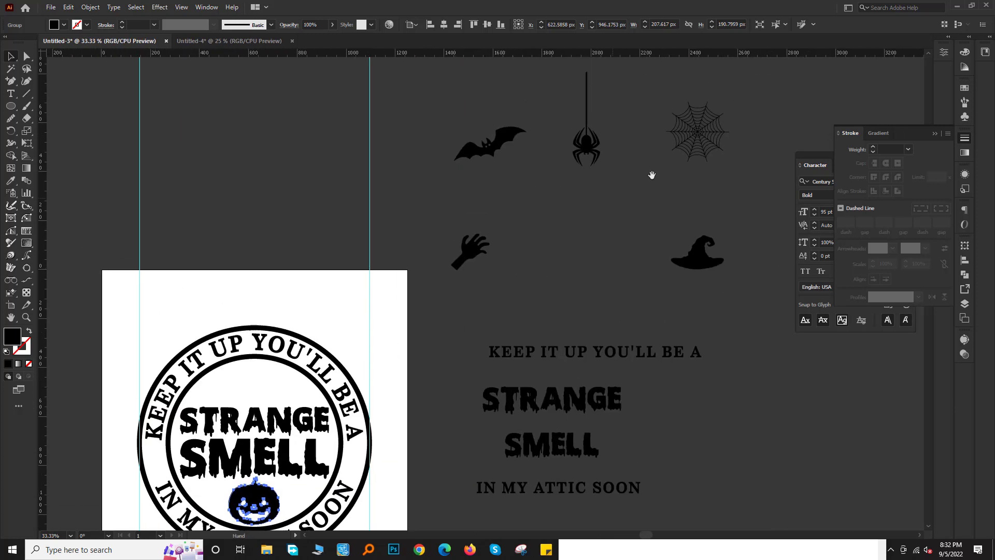
left_click_drag(600, 149, 297, 390)
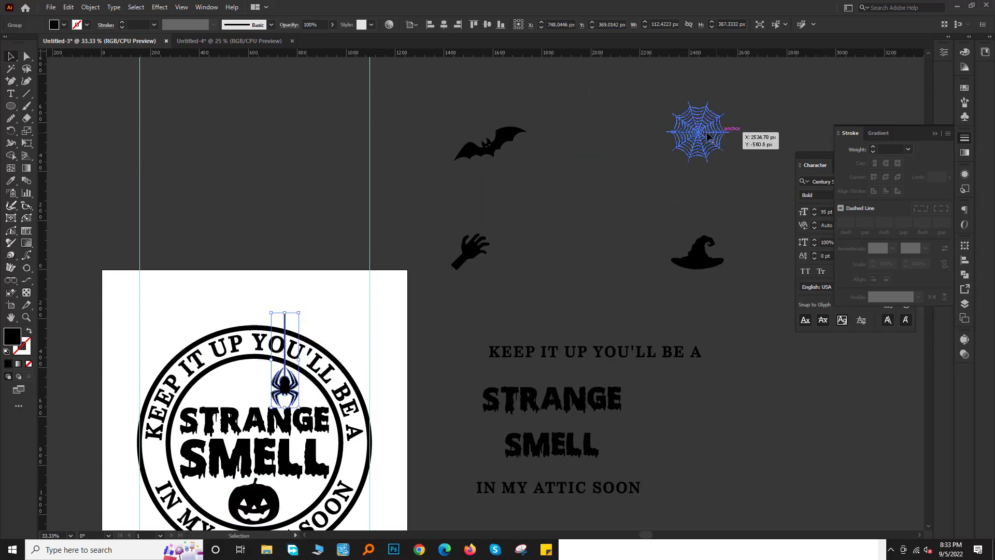
left_click_drag(697, 130, 247, 394)
scroll(227, 406, "up", 3)
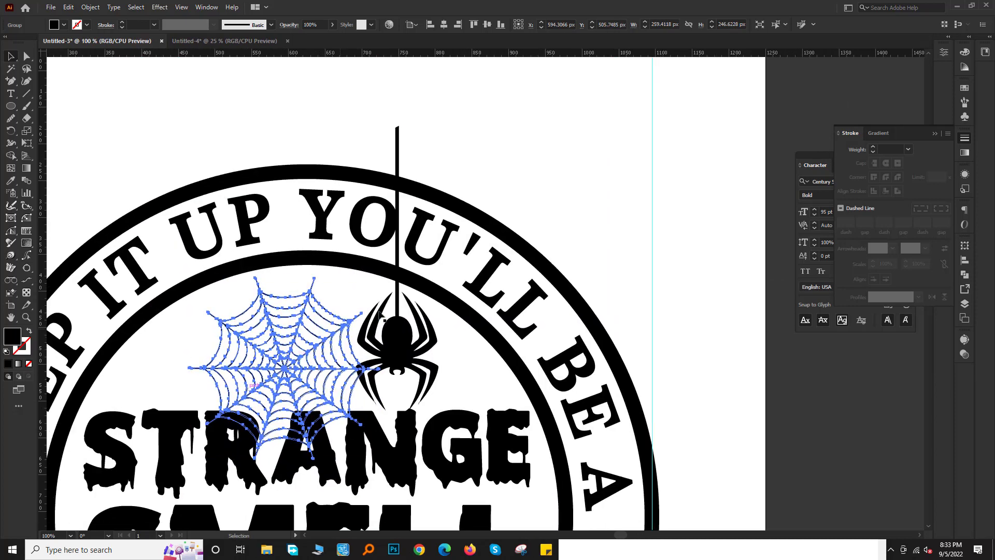
left_click_drag(379, 278, 347, 307)
Shrink the spider to about a fifth of its size and move the web over to it.
left_click(418, 307)
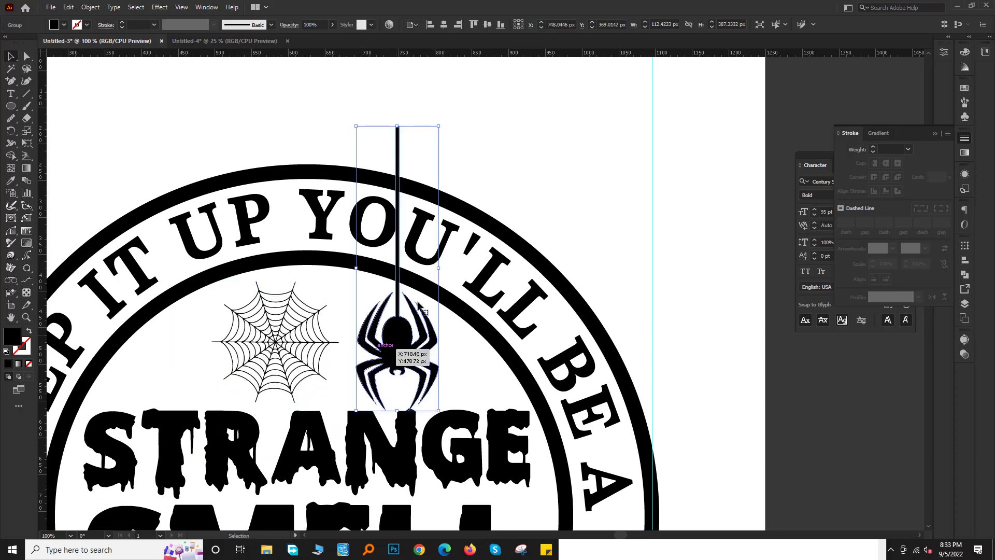
mouse_move(397, 126)
left_mouse_down()
mouse_move(397, 237)
mouse_move(458, 329)
mouse_move(457, 358)
left_mouse_up()
scroll(391, 350, "up", 2)
key("ctrl+minus")
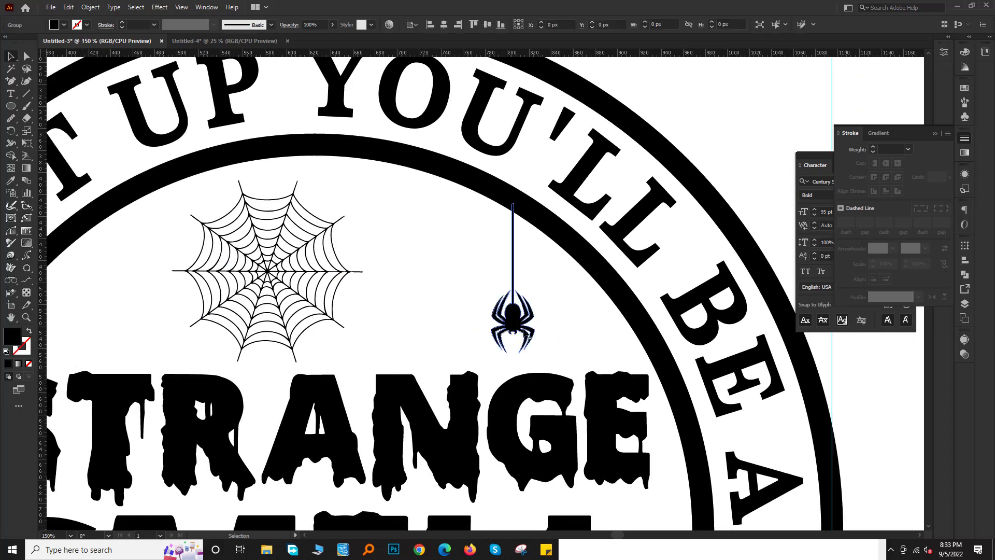
left_click_drag(511, 314, 509, 313)
left_click_drag(266, 272, 396, 294)
Bring the spider in front of the web and centre it on the web.
right_click(510, 315)
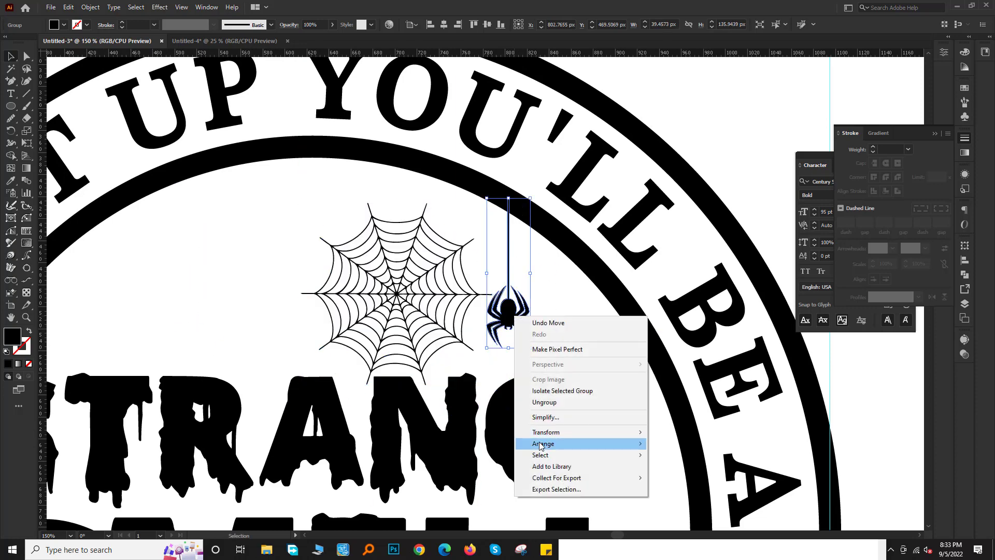
left_click(674, 445)
left_click(397, 299, "shift")
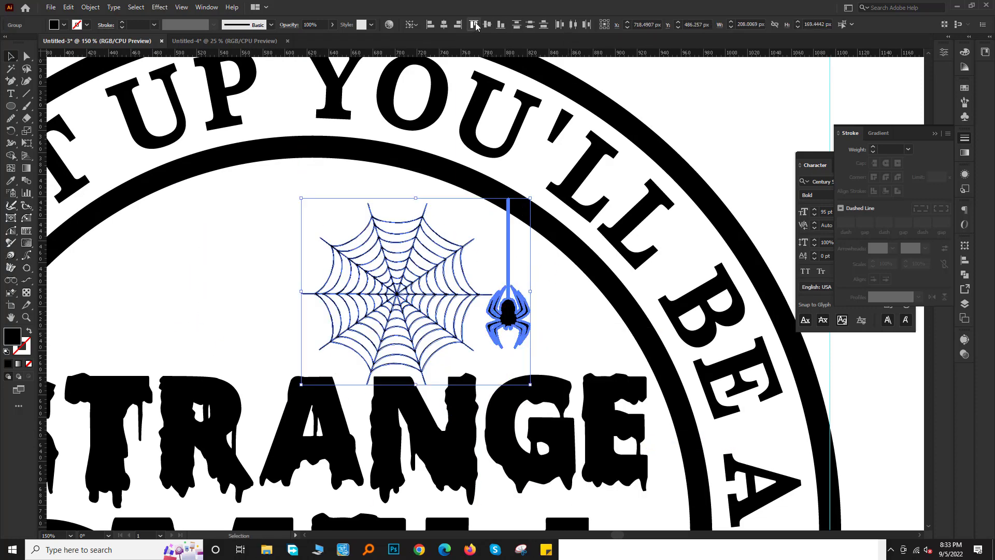
left_click(444, 25)
left_click(382, 251)
key("ctrl+plus")
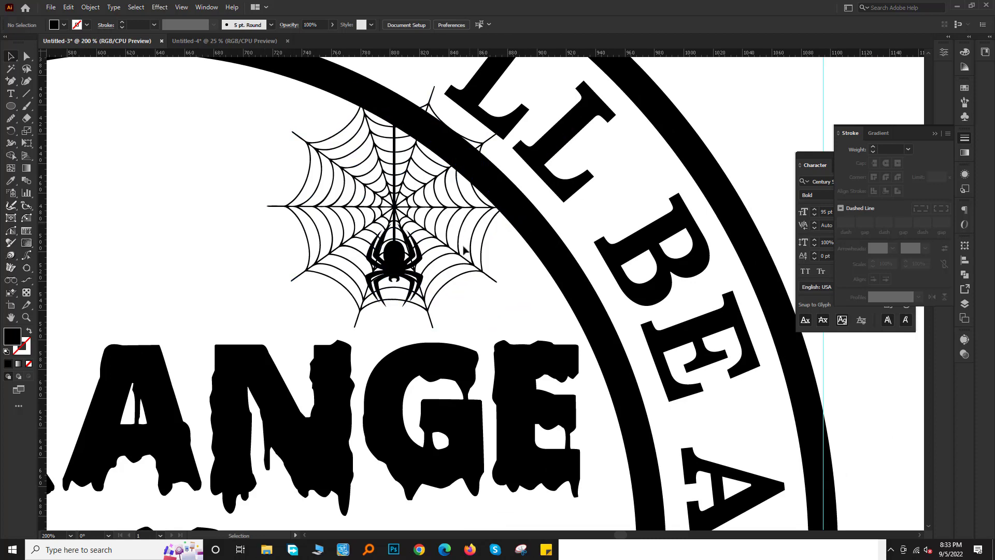
left_click_drag(464, 220, 464, 253)
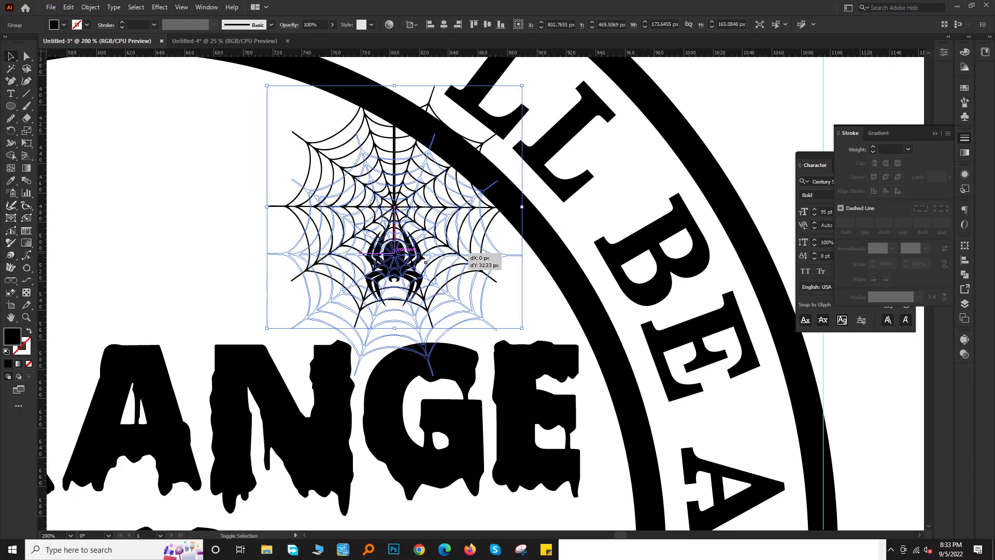
key("ctrl+plus")
key("ctrl+plus")
Shrink the spider-web group slightly and nudge it into position.
left_click(451, 269)
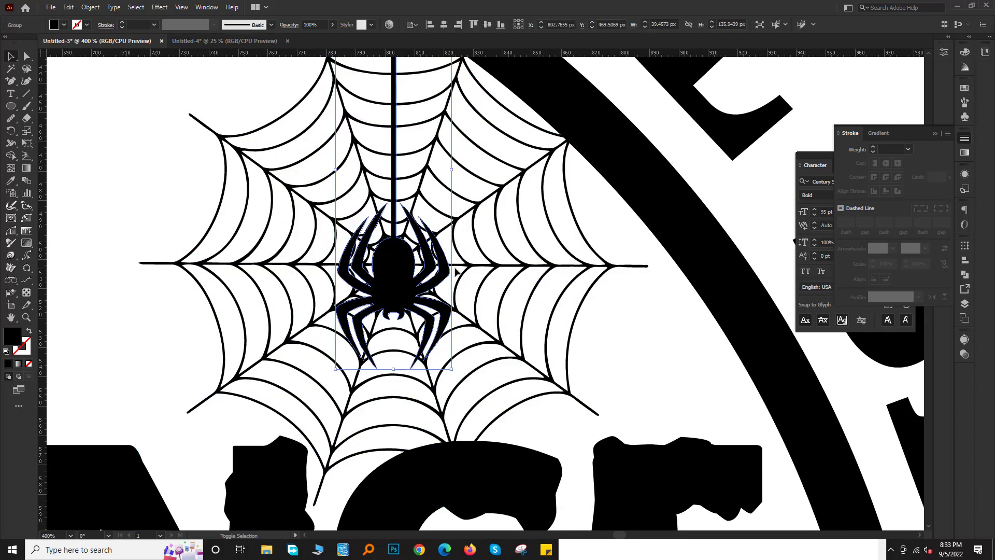
left_click(455, 267)
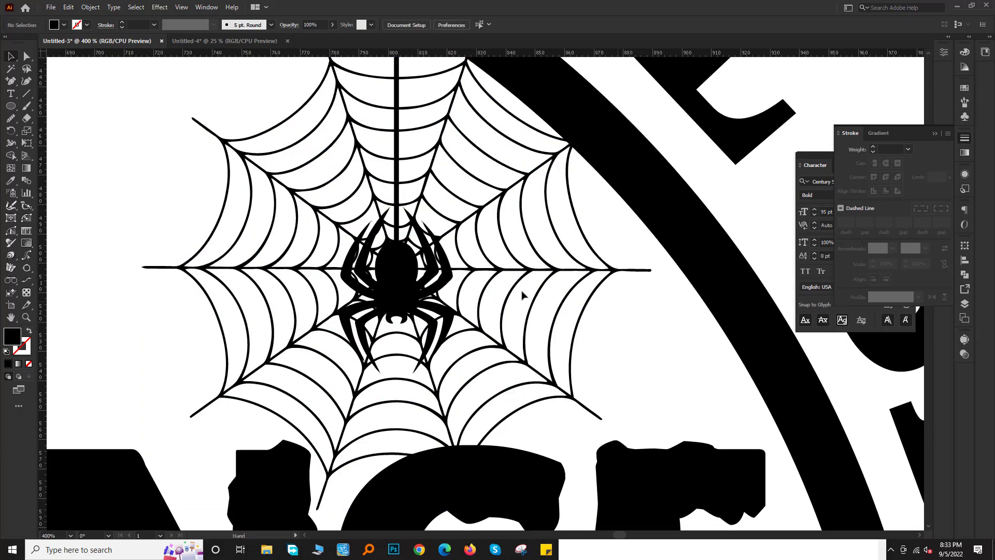
scroll(524, 288, "down", 1)
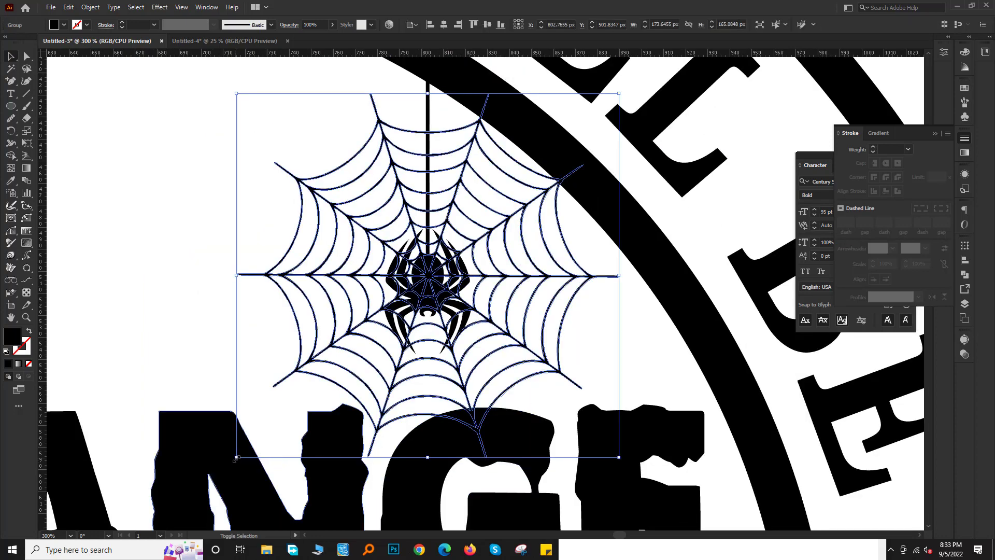
left_click_drag(237, 457, 268, 426)
mouse_move(477, 265)
left_mouse_down()
mouse_move(513, 311)
mouse_move(530, 275)
left_mouse_up()
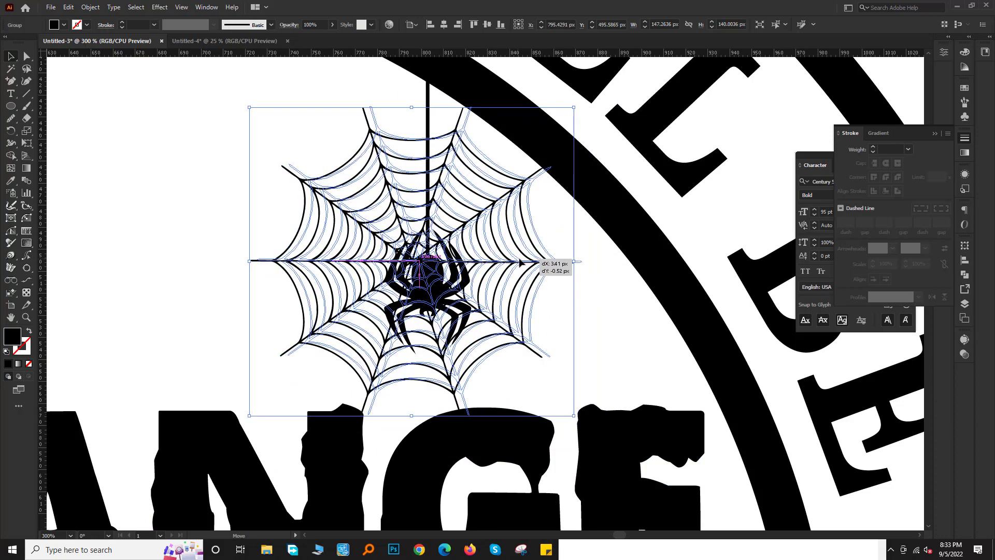
Resize the spider-web group again and check its fit against the whole badge.
left_click(606, 323)
left_click(401, 344)
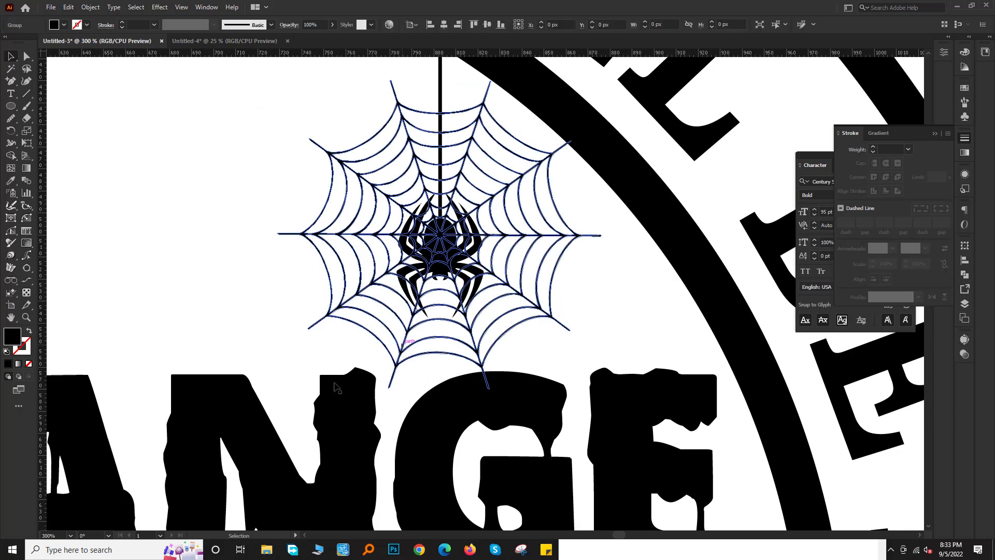
left_click_drag(277, 390, 300, 422)
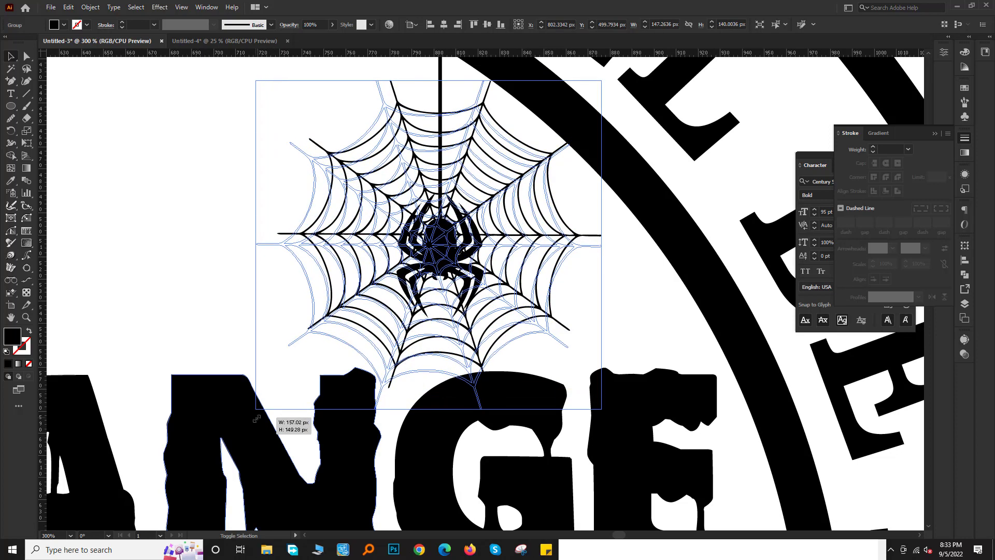
left_click(649, 334)
key("ctrl+minus")
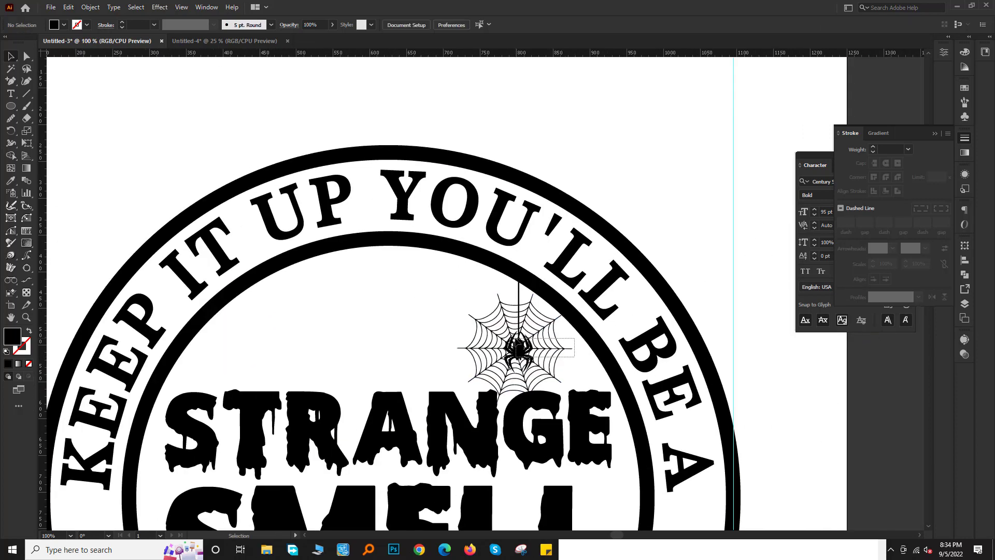
left_click(533, 350)
key("ctrl+plus")
key("ctrl+plus")
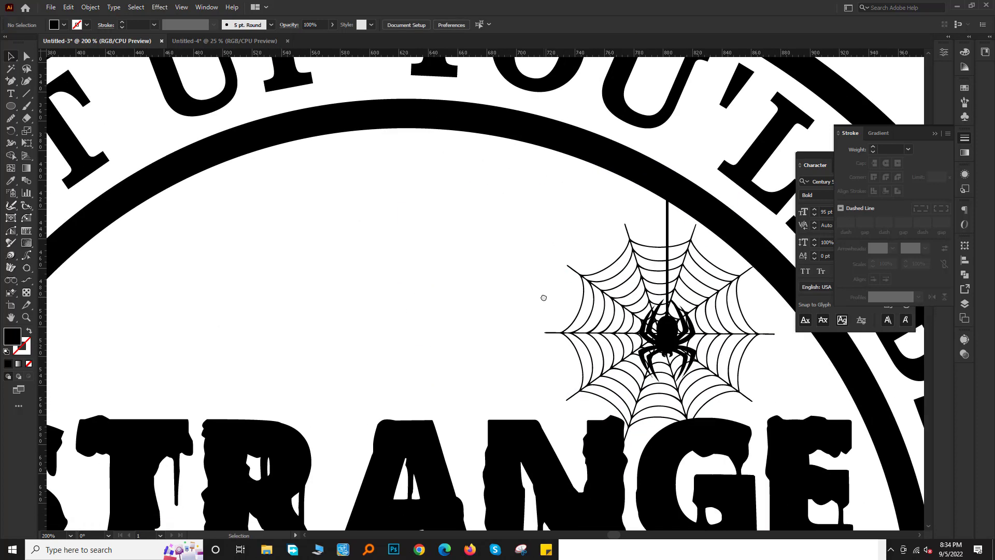
key("ctrl+minus")
Duplicate the web to the left and centre both webs horizontally with the outer ring.
left_click_drag(717, 313, 334, 275)
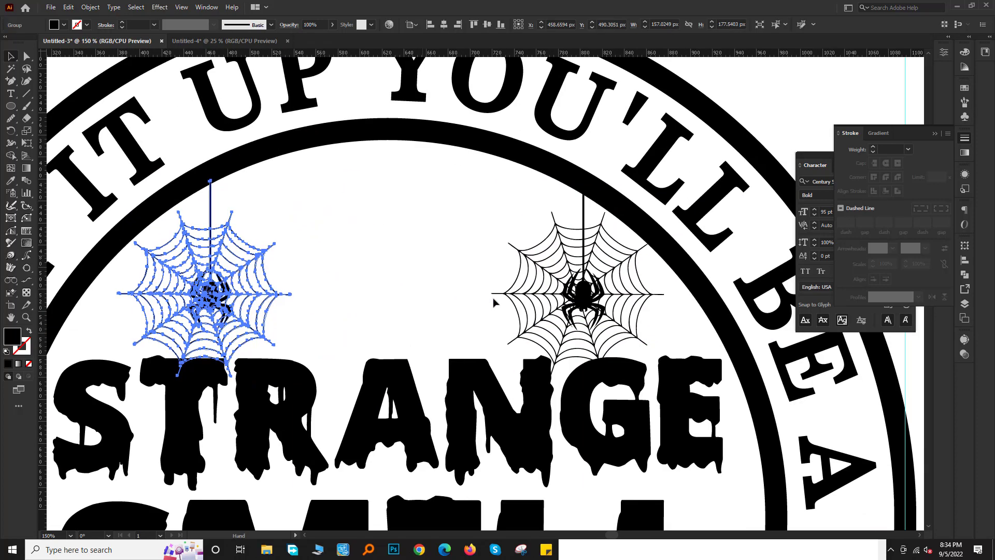
left_click(516, 310, "shift")
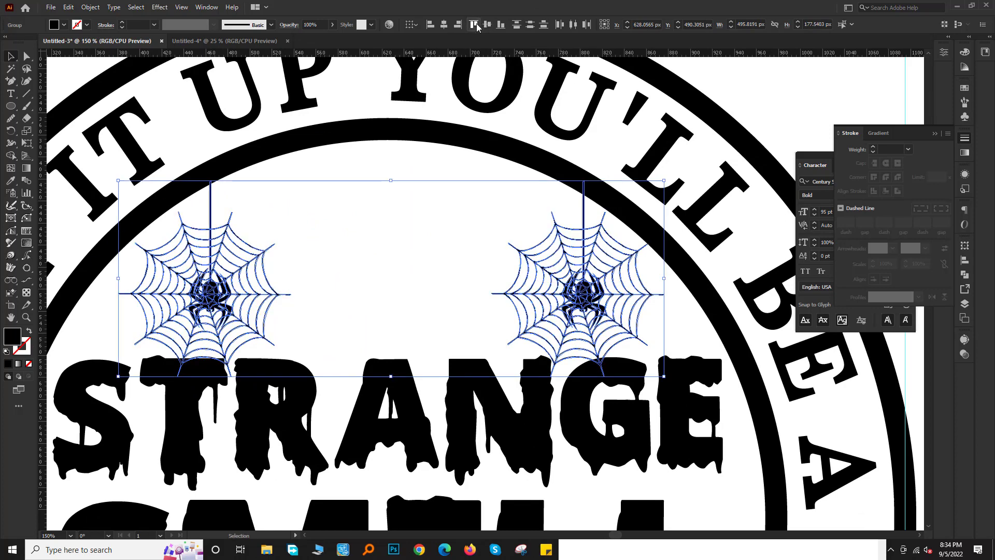
left_click(480, 123, "shift")
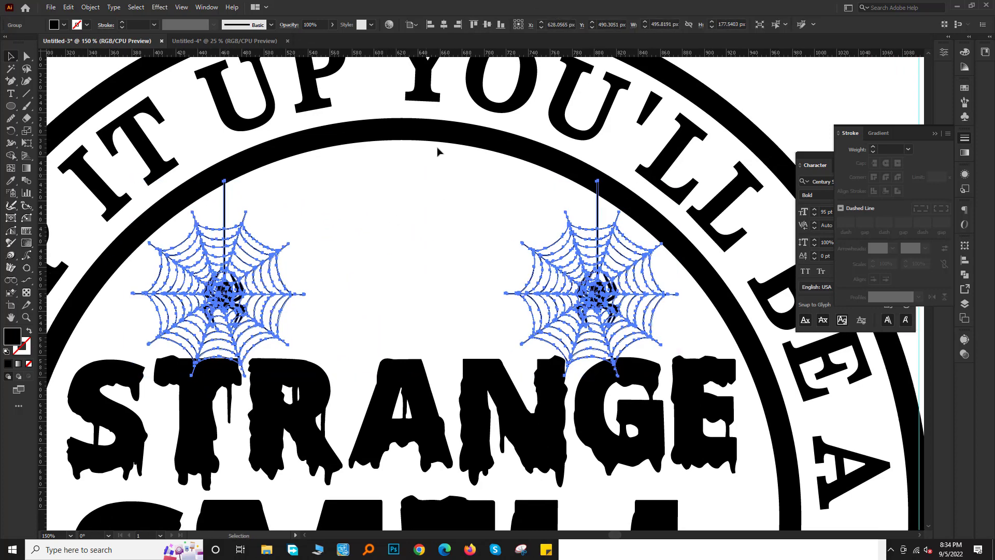
left_click(444, 29)
left_click(409, 199)
key("ctrl+minus")
Move the witch hat onto the badge between the spider webs and scale it down.
key("ctrl+minus")
key("ctrl+minus")
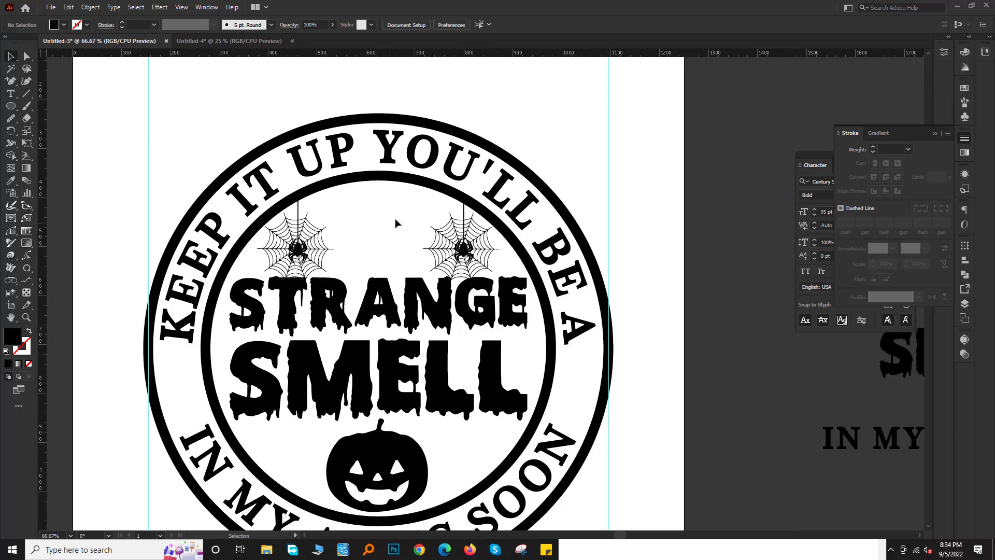
scroll(473, 193, "up", 3)
key("ctrl+minus")
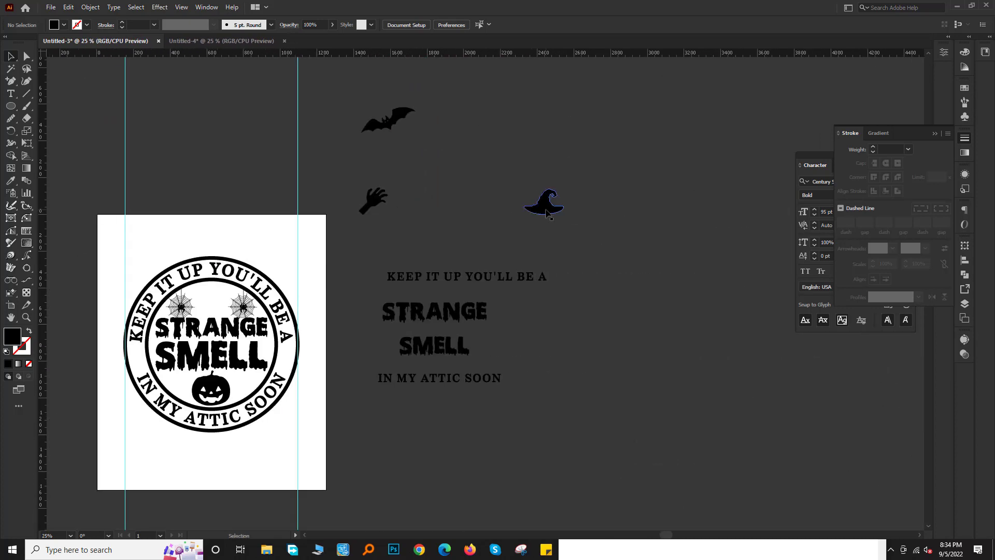
left_click_drag(204, 313, 210, 311)
key("ctrl+plus")
key("ctrl+plus")
key("ctrl+plus")
key("ctrl+plus")
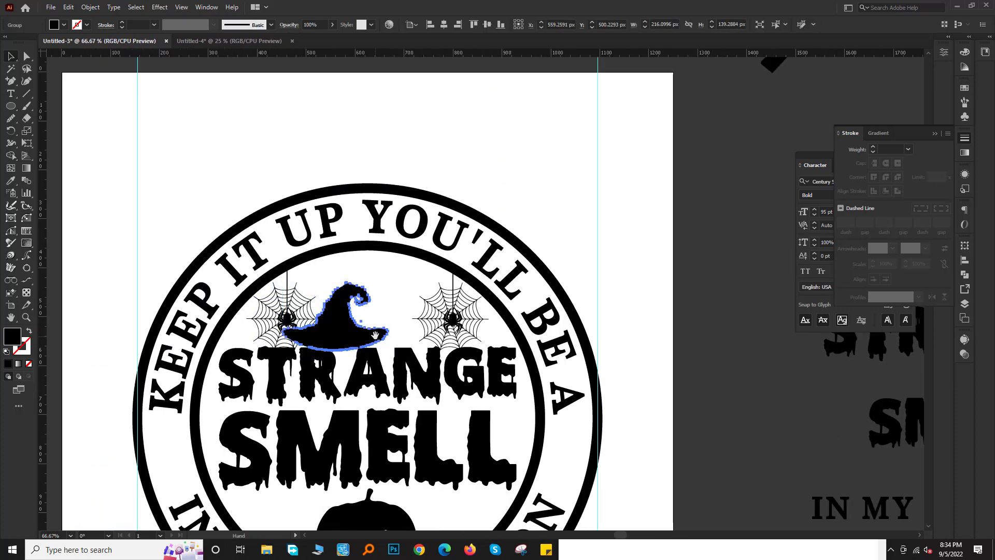
key("ctrl+plus")
key("ctrl+plus")
left_click_drag(346, 300, 374, 290)
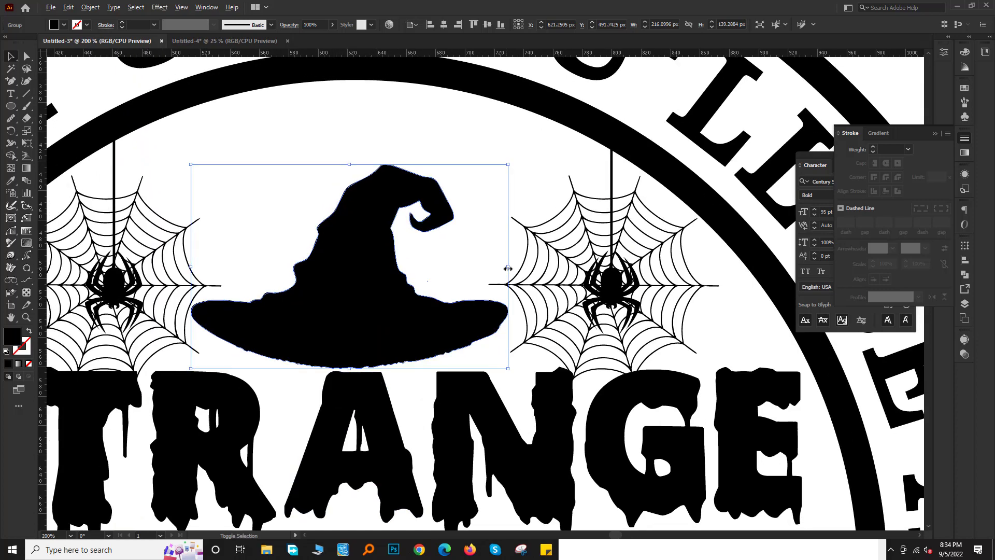
mouse_move(507, 268)
left_mouse_down()
mouse_move(484, 267)
mouse_move(504, 248)
left_mouse_up()
scroll(441, 275, "down", 1)
left_click_drag(382, 169, 399, 213)
Narrow the witch hat slightly and lower it to sit just above STRANGE.
left_click_drag(425, 291, 452, 250)
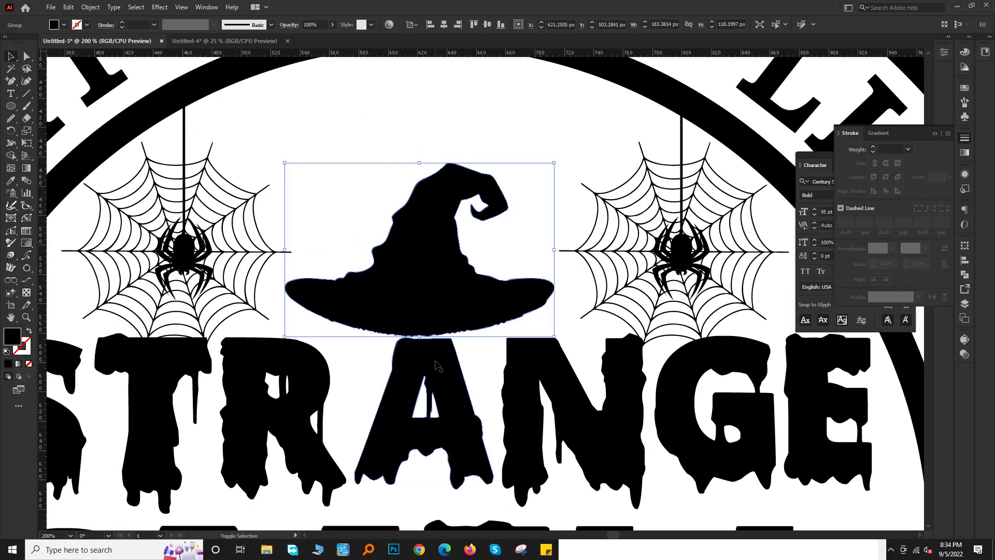
left_click(445, 370, "shift")
left_click(497, 146)
scroll(467, 155, "down", 1)
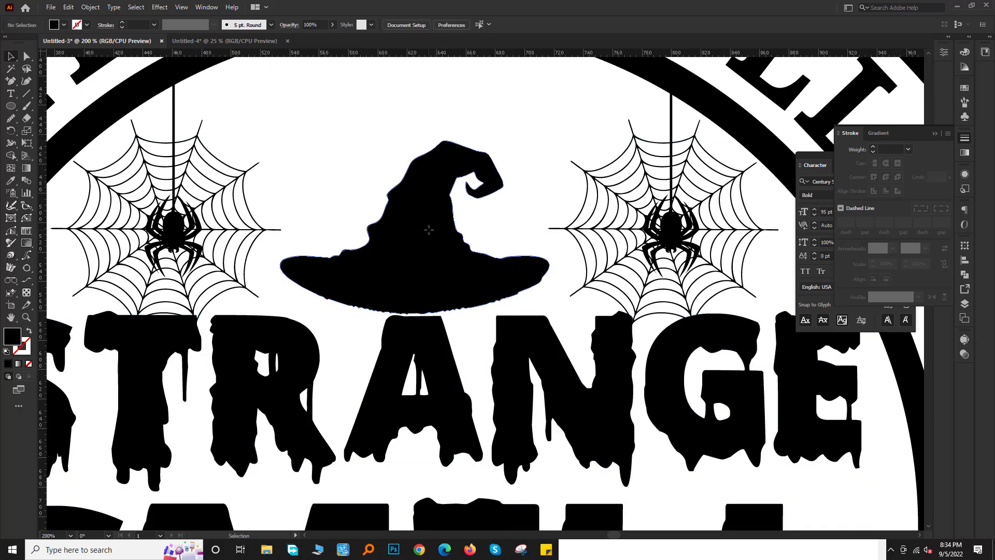
left_click(430, 166)
left_click_drag(550, 229, 547, 229)
left_click_drag(435, 299, 434, 305)
left_click(485, 151)
scroll(484, 151, "down", 5)
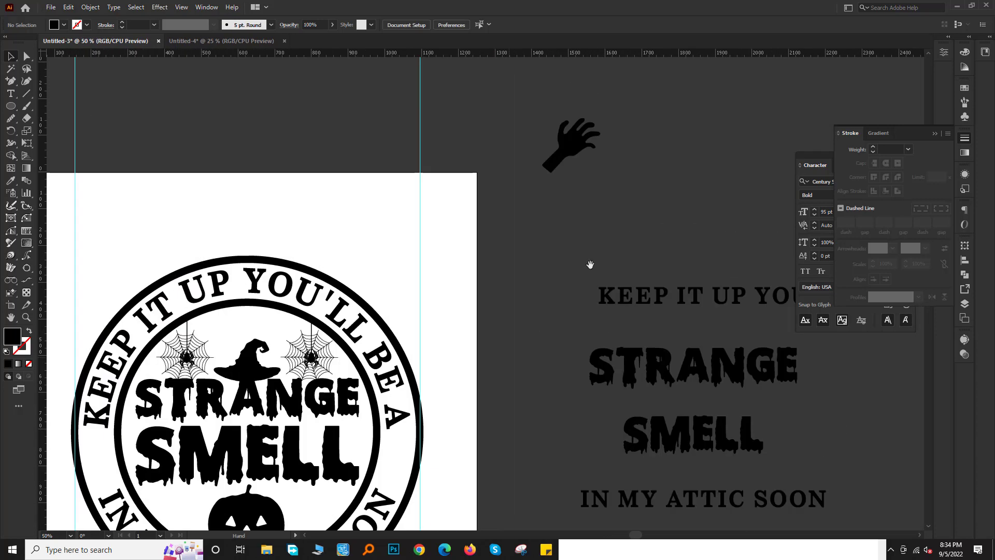
left_click_drag(566, 145, 620, 216)
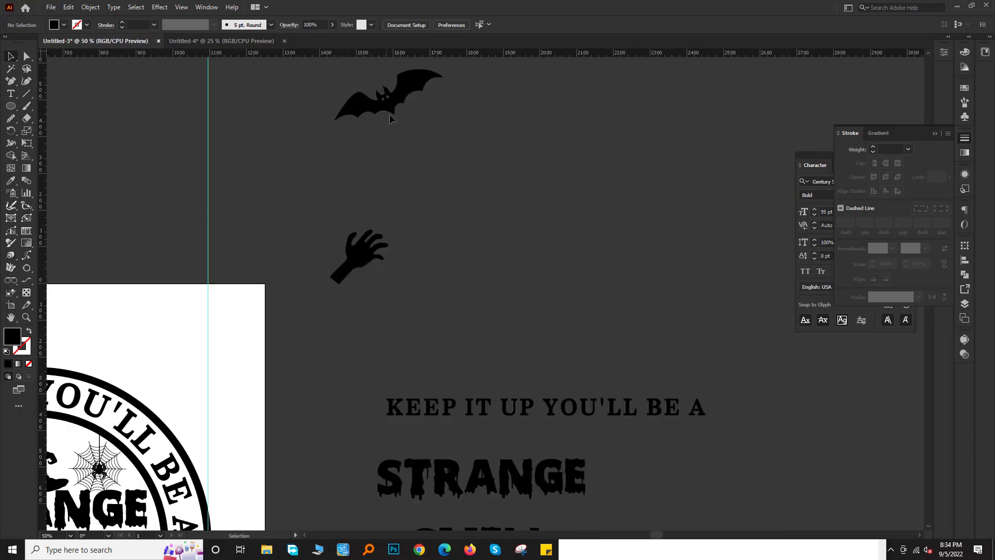
Move the zombie hand from the pasteboard onto the badge beside the pumpkin.
left_click(366, 229, "shift")
left_click_drag(365, 229, 518, 216)
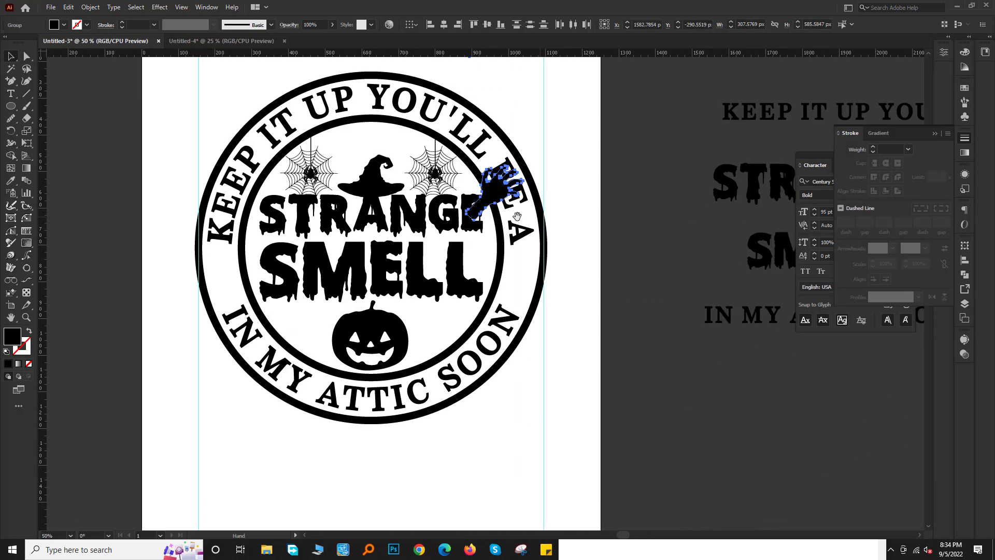
left_click_drag(386, 337, 448, 358)
scroll(448, 357, "up", 1)
scroll(448, 358, "up", 2)
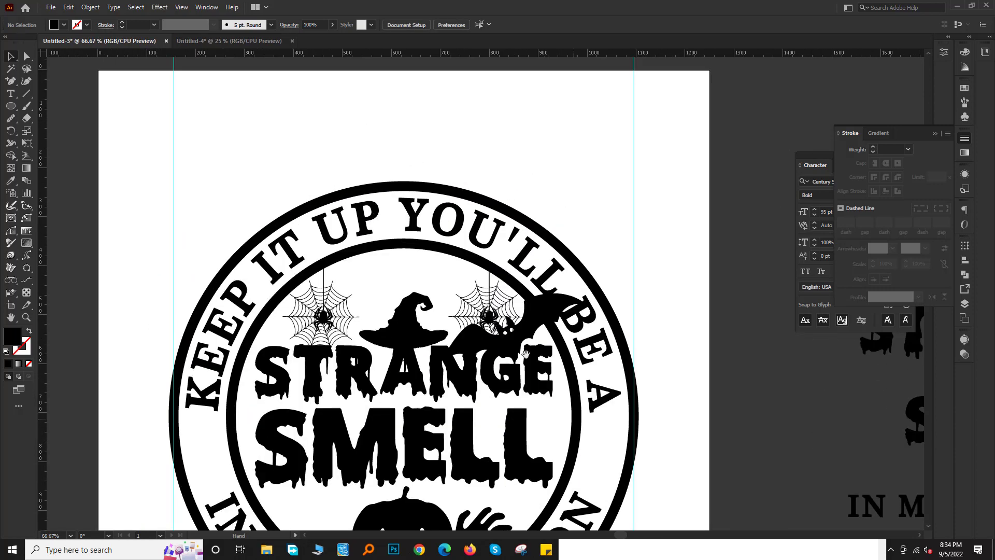
left_click(525, 350)
left_click(613, 249)
scroll(469, 277, "up", 2)
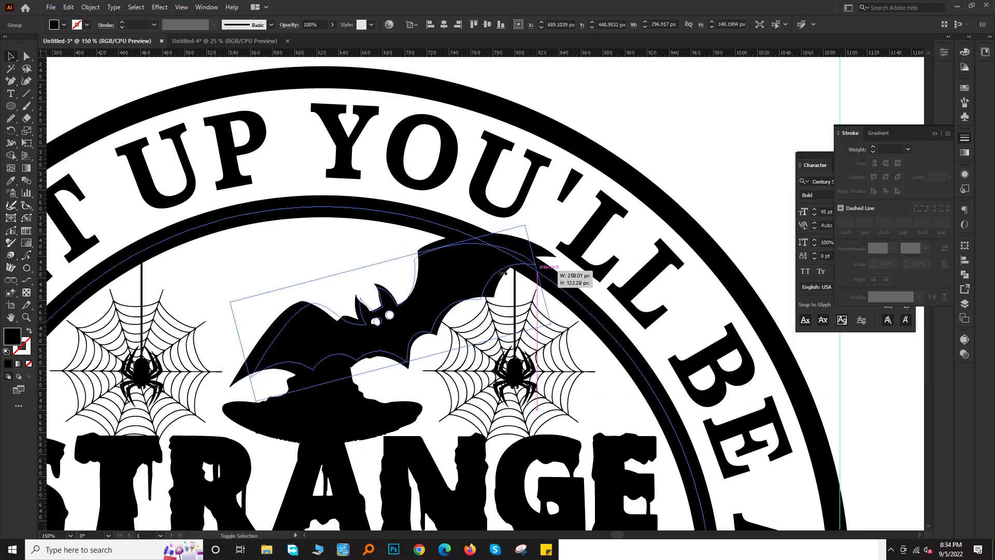
Reflect the bat copy vertically, place it above the witch hat, and enlarge it proportionally.
mouse_move(469, 277)
left_mouse_down()
mouse_move(339, 278)
mouse_move(462, 290)
left_mouse_up()
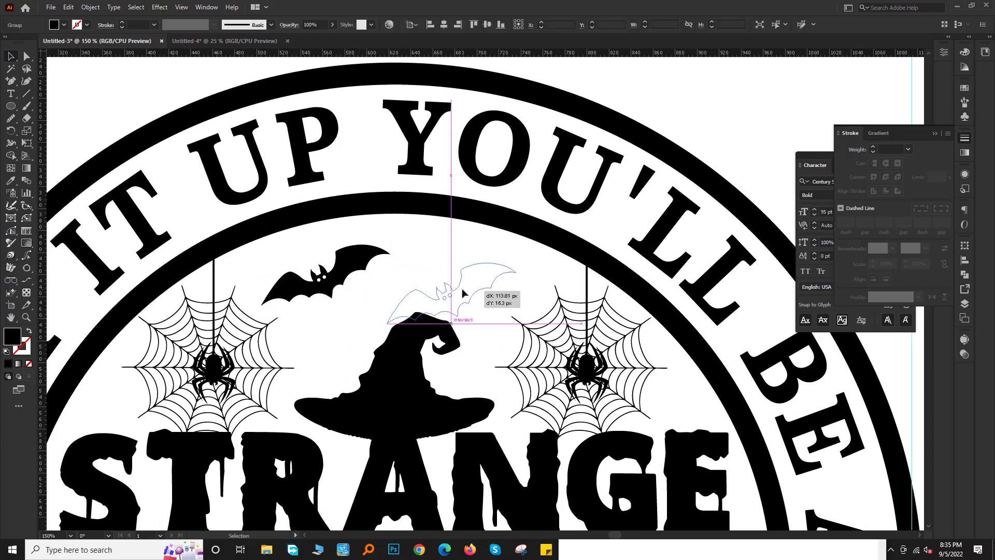
right_click(463, 290)
mouse_move(625, 406)
left_click(621, 444)
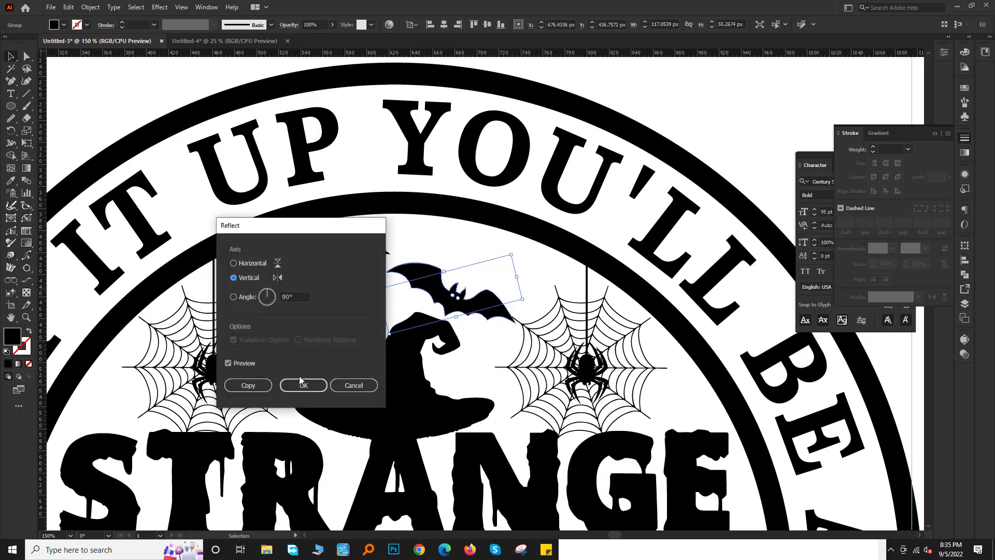
left_click(304, 382)
scroll(443, 303, "up", 1)
left_click_drag(443, 303, 460, 283)
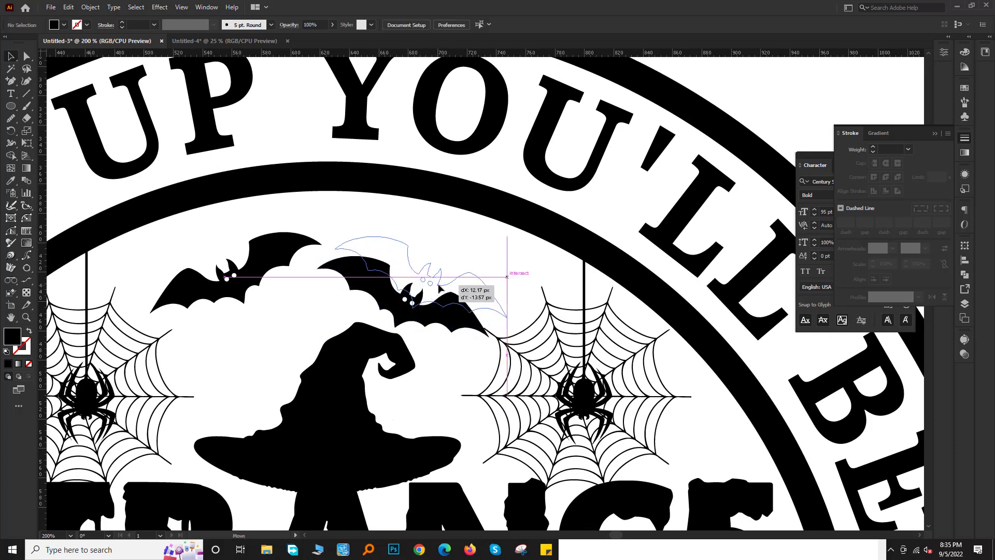
key("ctrl+shift+a")
left_click_drag(379, 264, 342, 245)
Reposition the zombie hand to the left of the pumpkin.
key("ctrl+minus")
key("ctrl+minus")
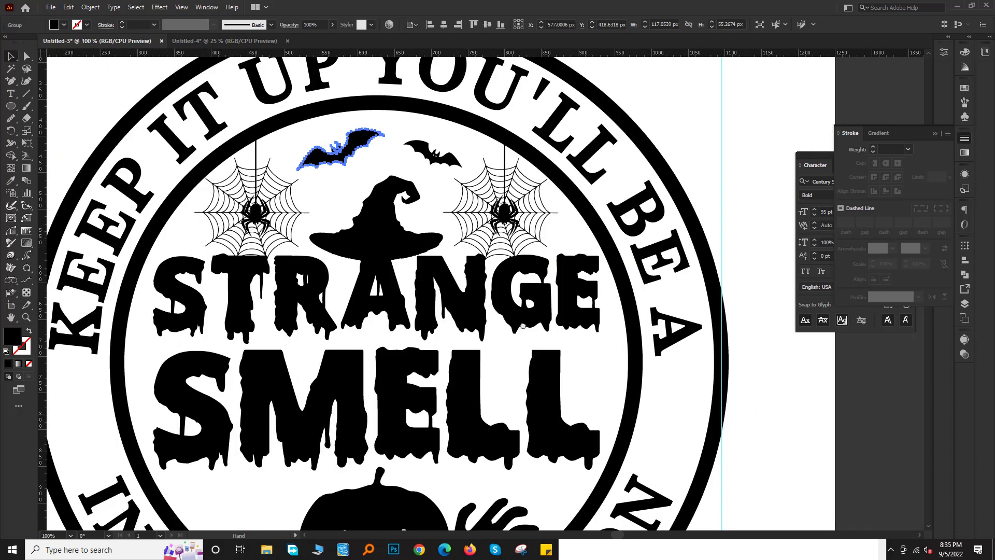
scroll(457, 405, "down", 3)
key("ctrl+shift+a")
left_click_drag(468, 408, 254, 378)
Copy the zombie hand to the right of the pumpkin and reflect it vertically.
key("ctrl+minus")
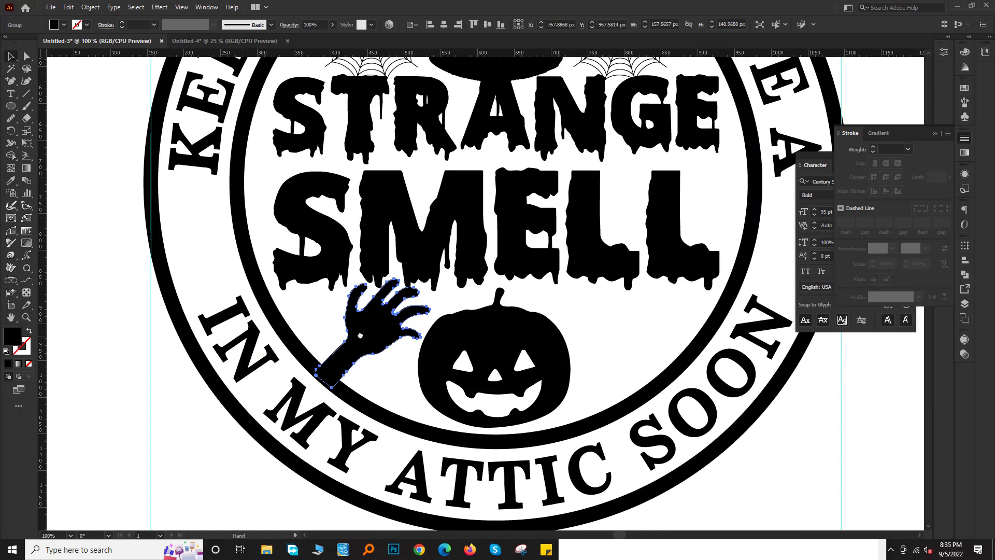
key("ctrl+plus")
key("ctrl+plus")
key("ctrl+plus")
left_click_drag(497, 268, 465, 293)
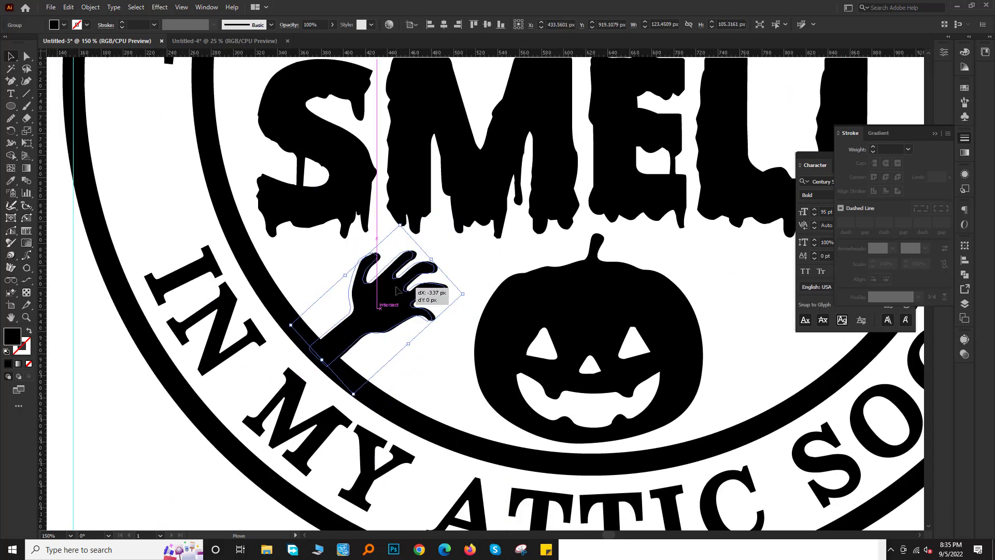
key("ctrl+minus")
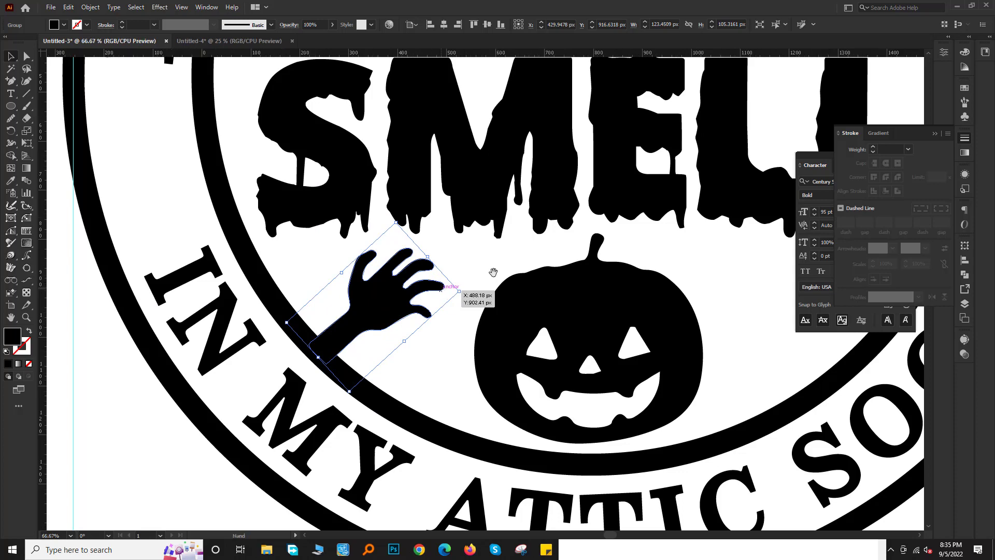
key("ctrl+minus")
left_click_drag(479, 312, 479, 312)
right_click(481, 301)
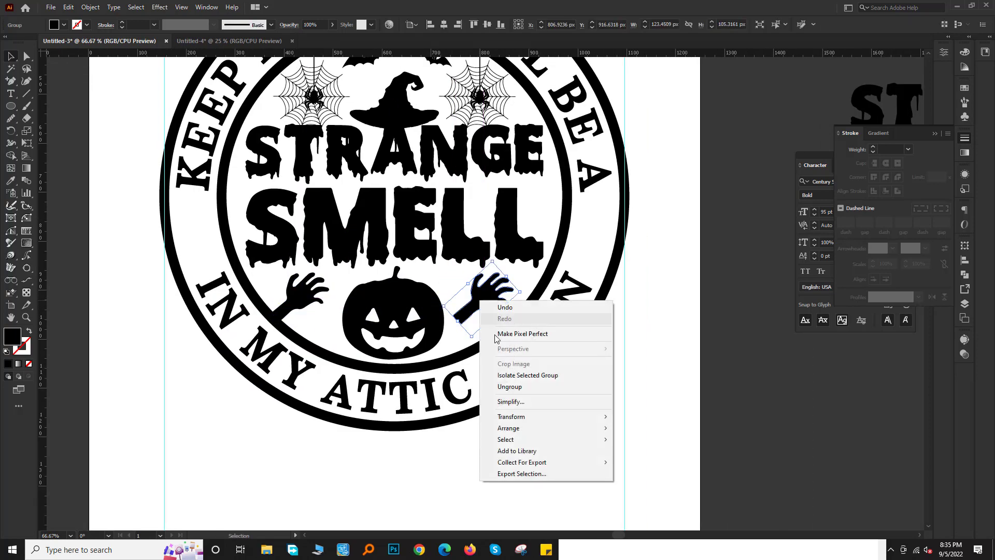
mouse_move(510, 417)
left_click(636, 452)
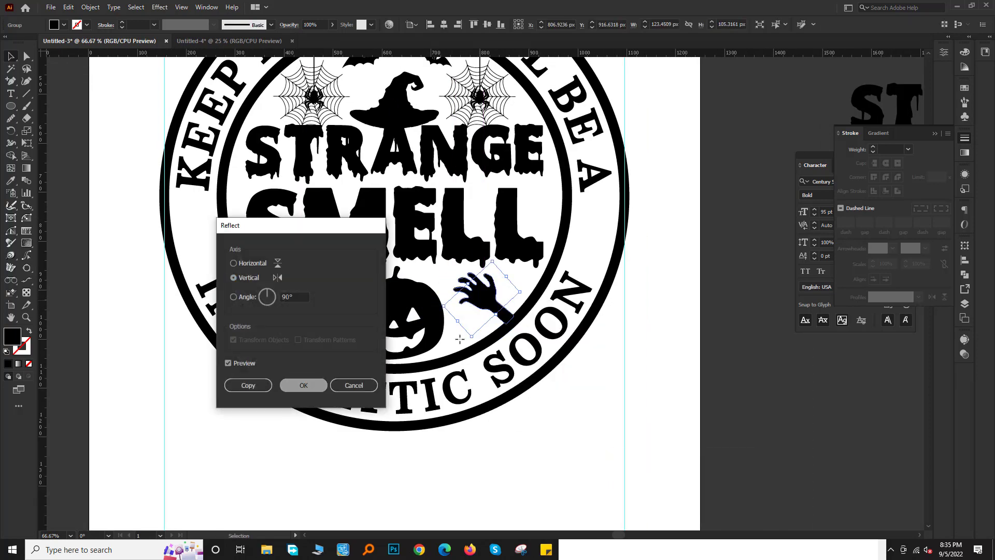
left_click(304, 386)
key("ctrl+1")
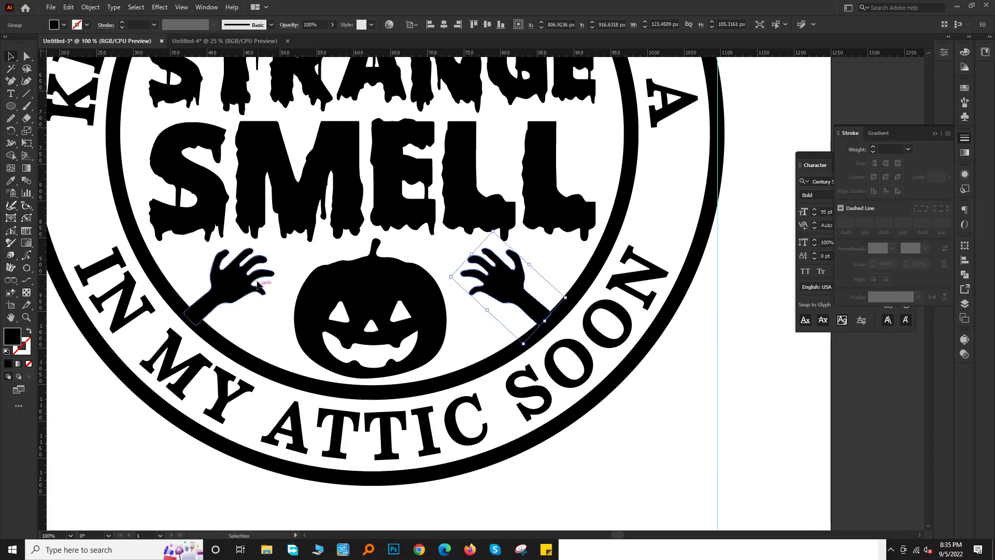
Centre both zombie hands and the pumpkin horizontally in the badge.
left_click(325, 299)
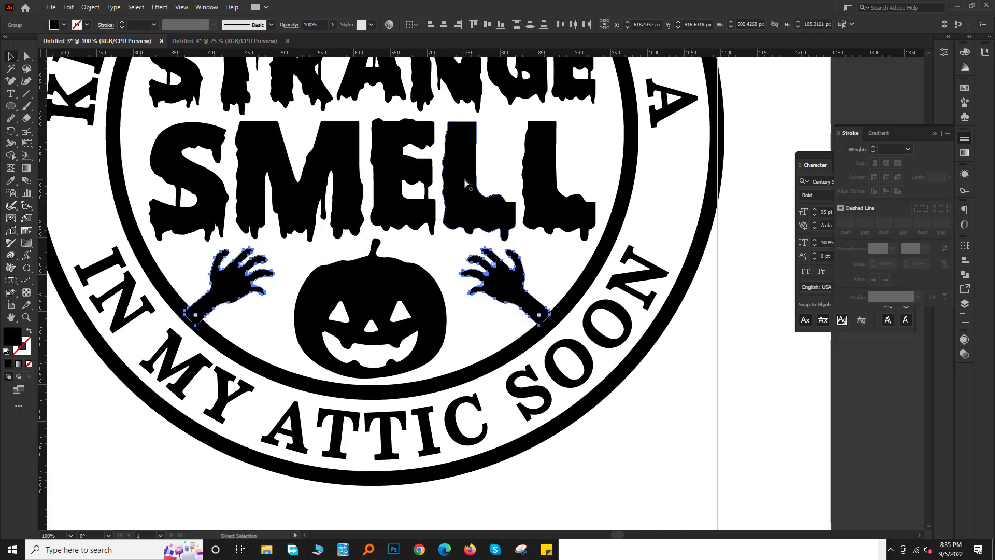
key("v")
left_click(461, 356)
left_click(435, 322)
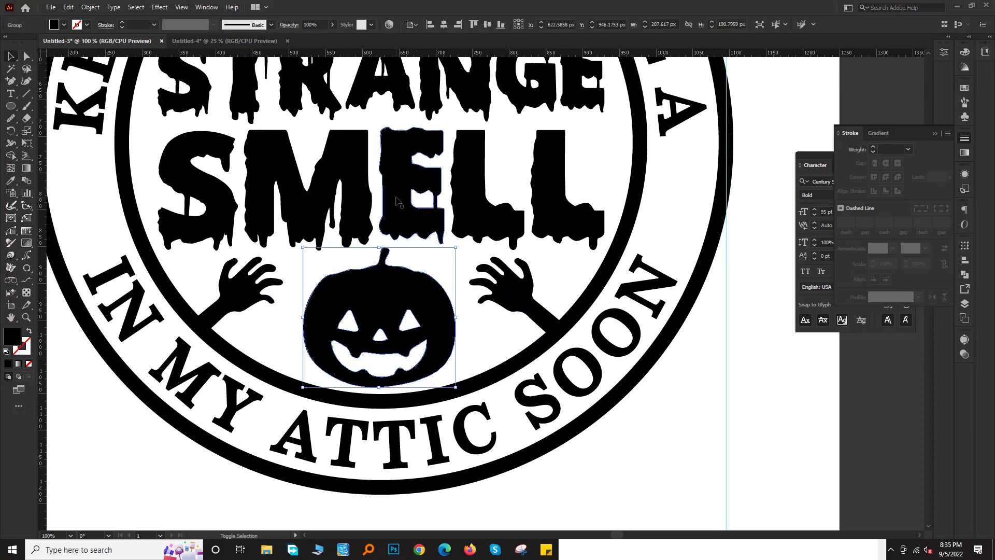
left_click(399, 185, "shift")
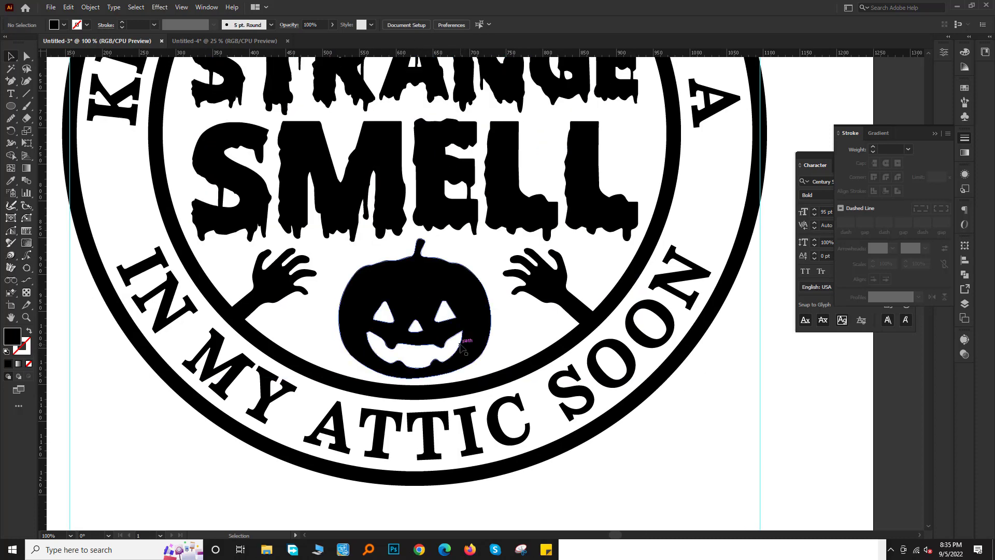
left_click(410, 301)
left_click(557, 301, "shift")
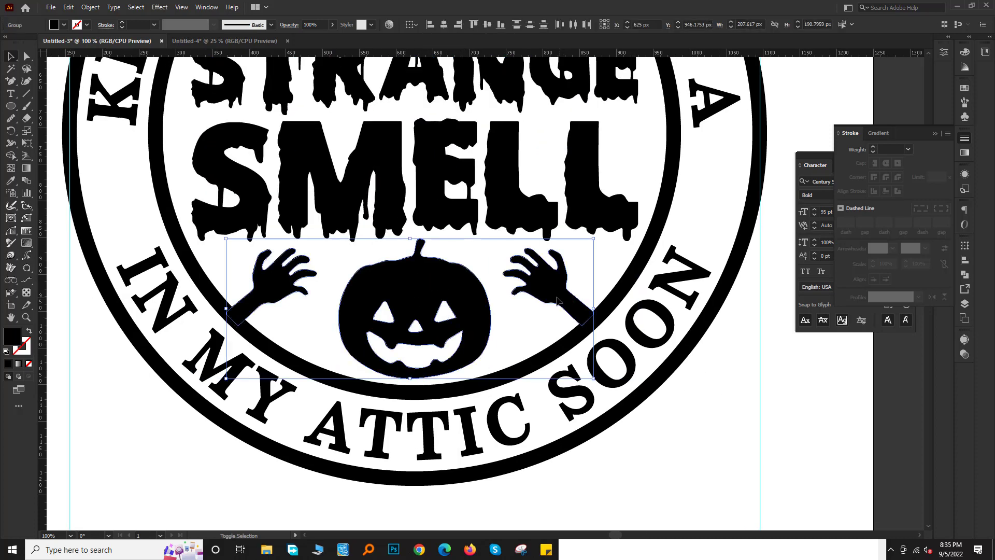
left_click(444, 29)
scroll(638, 357, "left", 2)
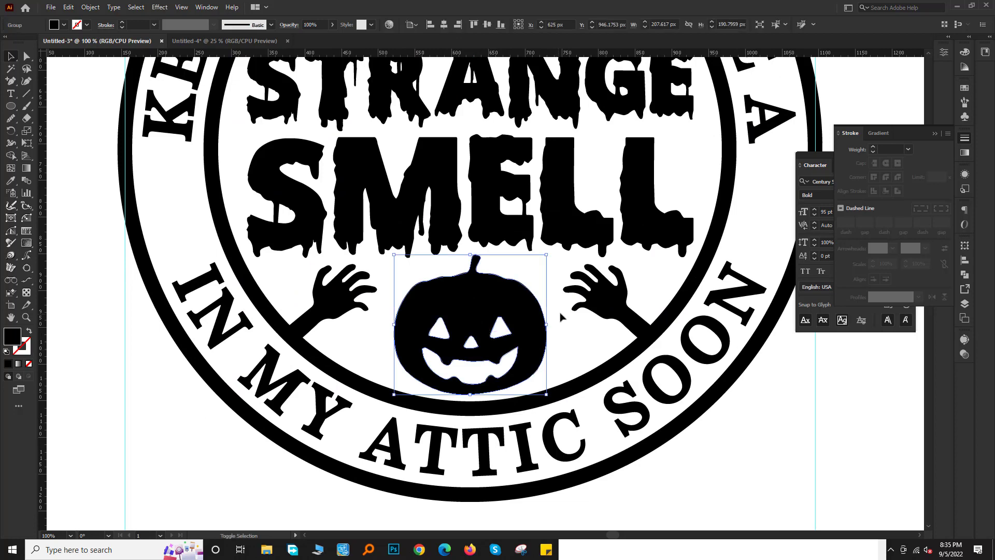
Copy the stroked circle onto the badge and scale it to about 808 px to fit the outer text.
left_click(369, 338)
key("ctrl+minus")
key("ctrl+minus")
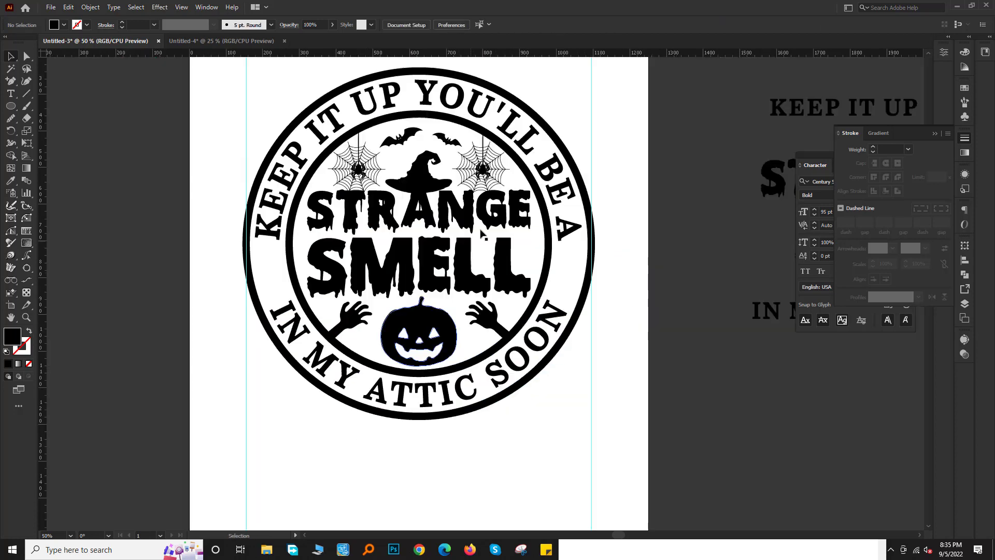
key("ctrl+minus")
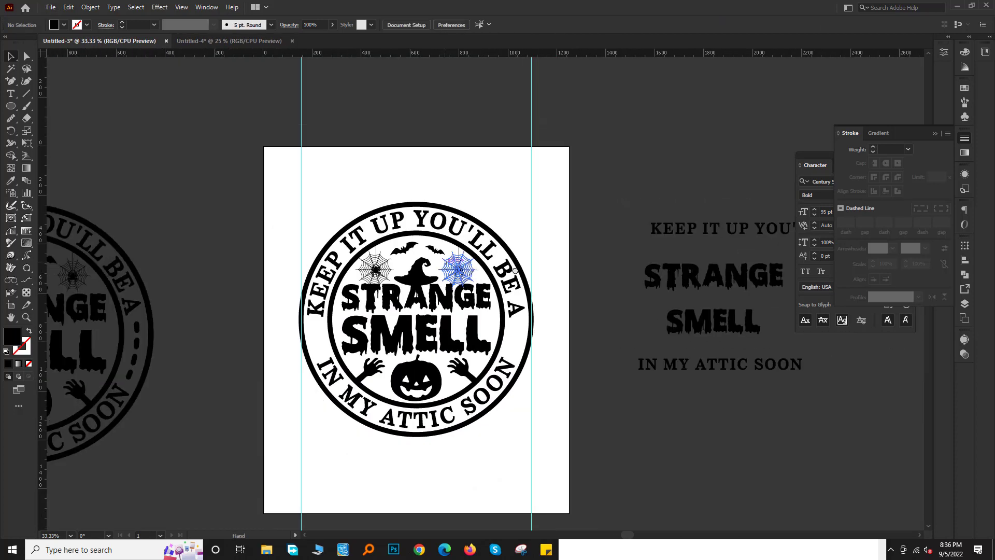
scroll(361, 268, "down", 2)
key("ctrl+z")
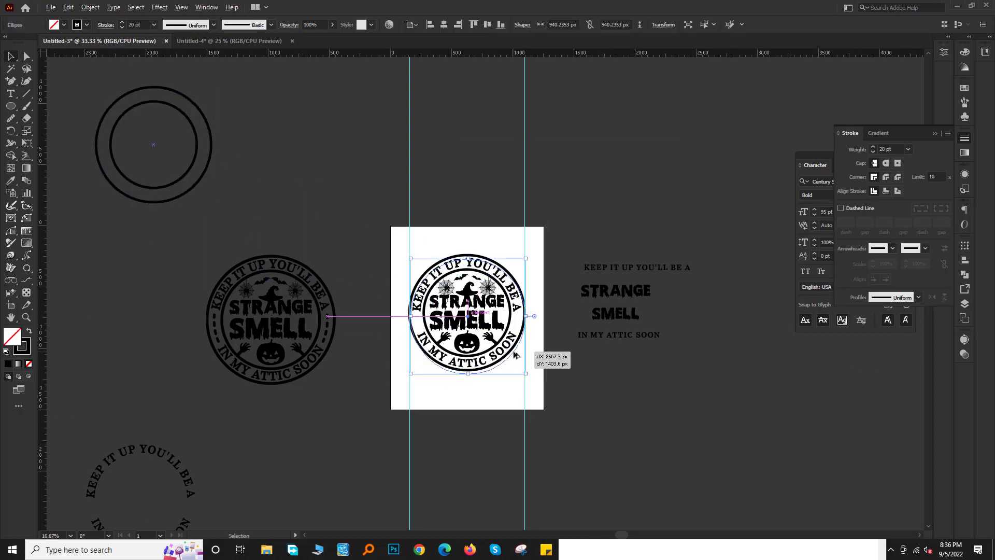
left_click_drag(516, 355, 517, 354)
key("ctrl+plus")
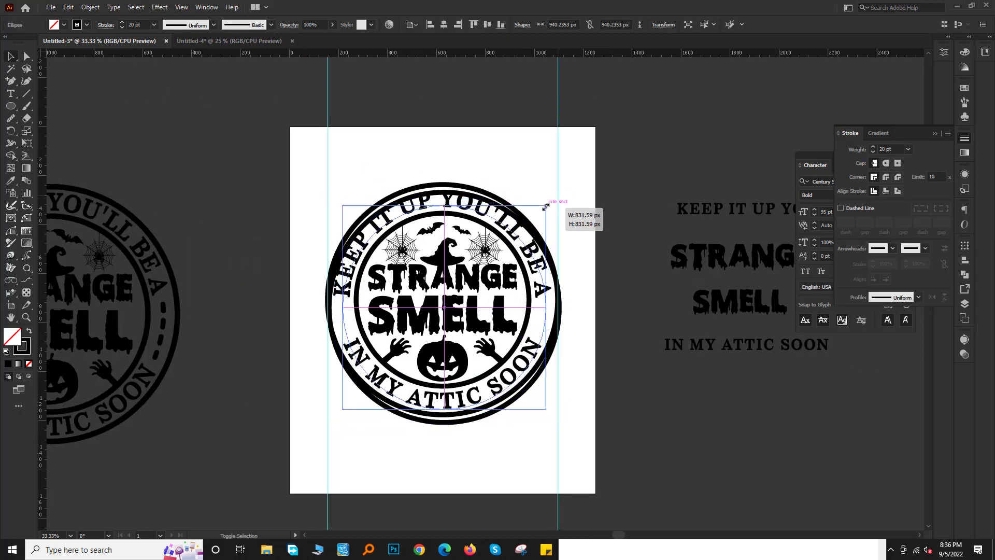
left_click_drag(562, 193, 542, 211)
Centre the ring horizontally with the badge circles and give it a 15 pt stroke.
key("ctrl+plus")
left_click(538, 352, "shift")
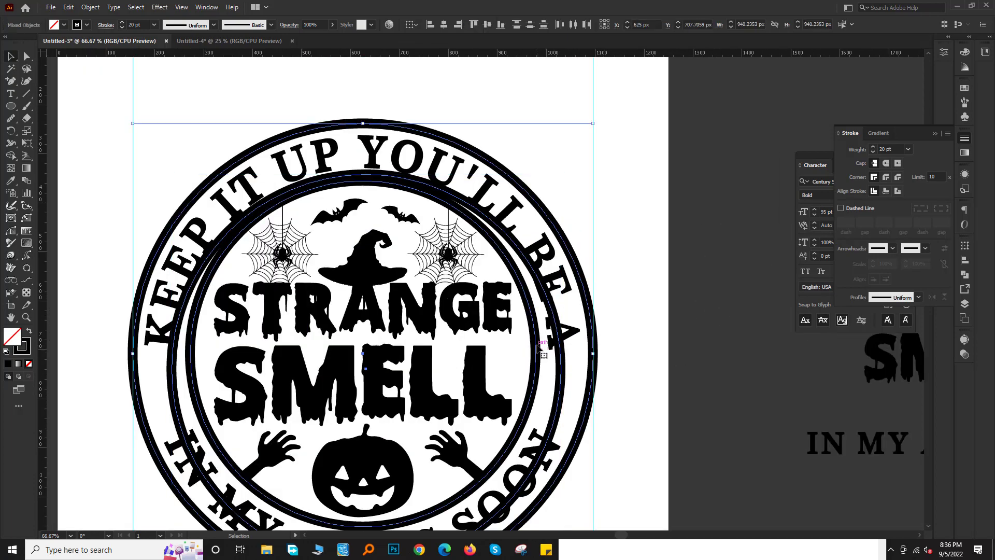
left_click(444, 24)
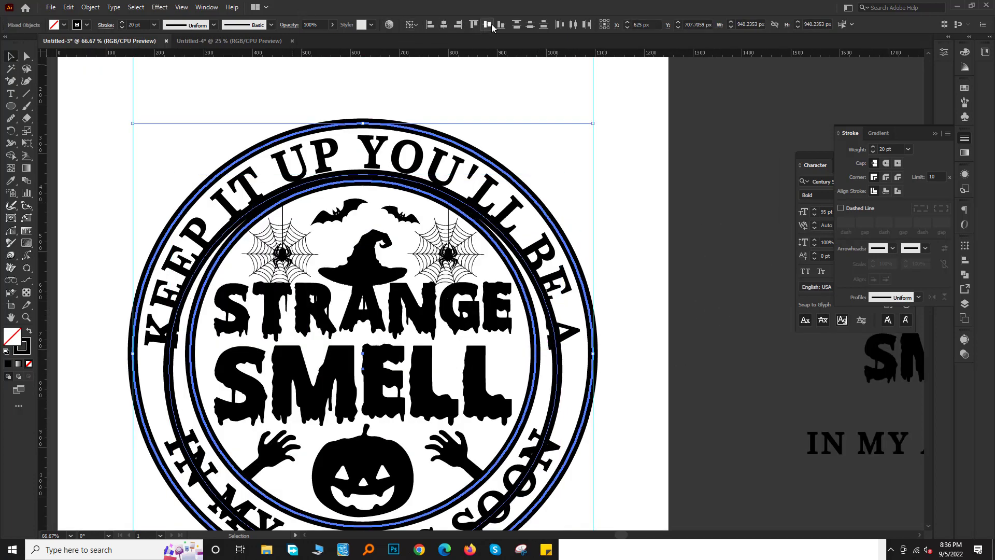
left_click(584, 106)
scroll(551, 265, "down", 1)
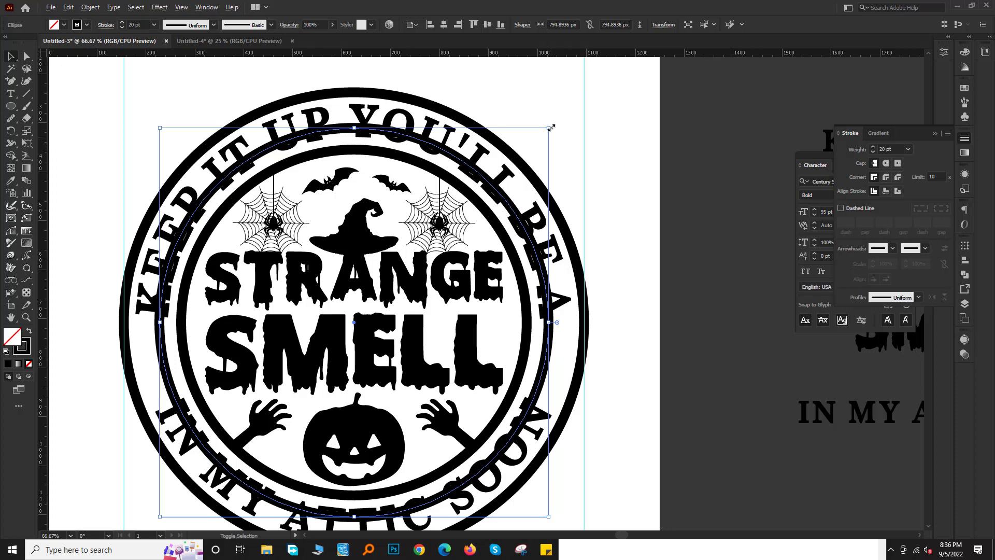
left_click_drag(551, 127, 553, 125)
scroll(615, 216, "up", 1)
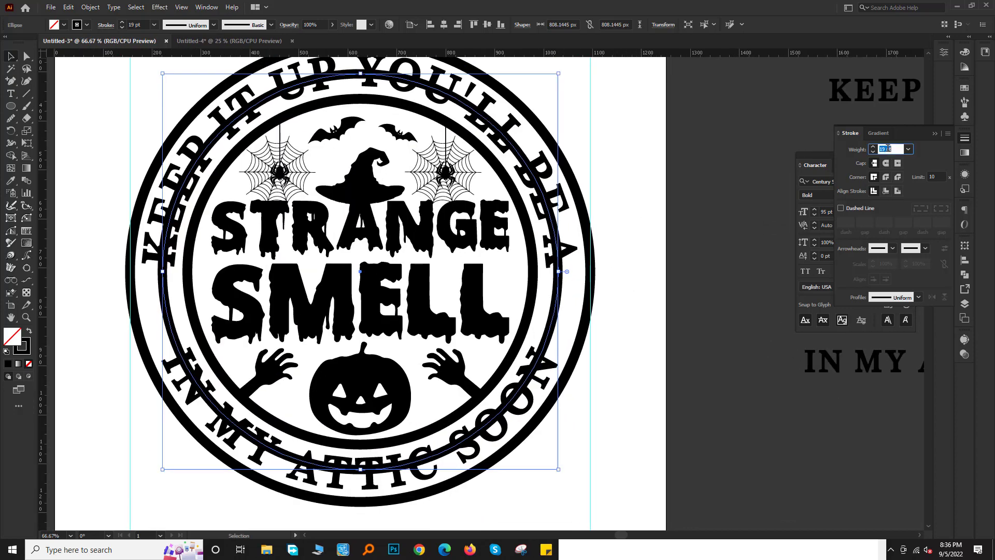
left_click(683, 281)
scroll(682, 281, "up", 1)
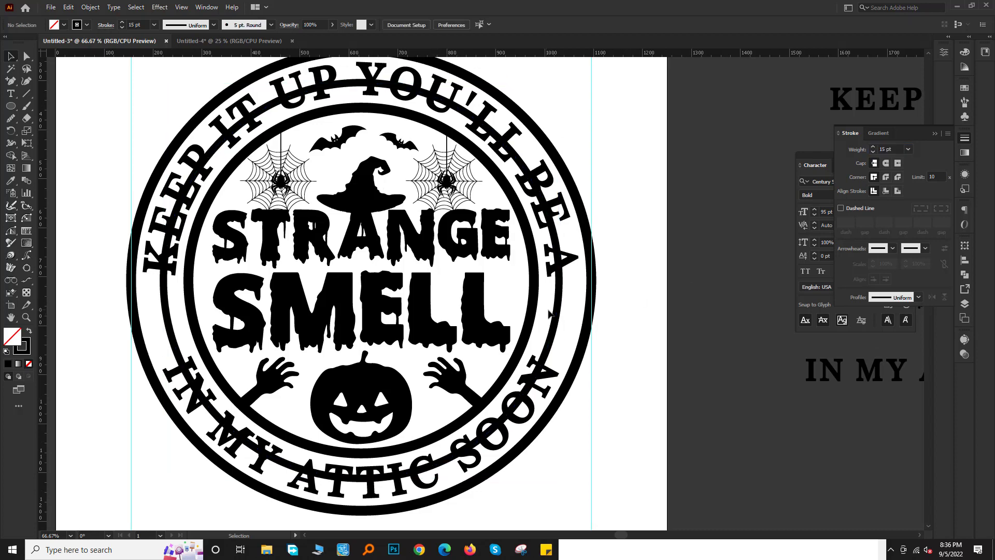
left_click(551, 314)
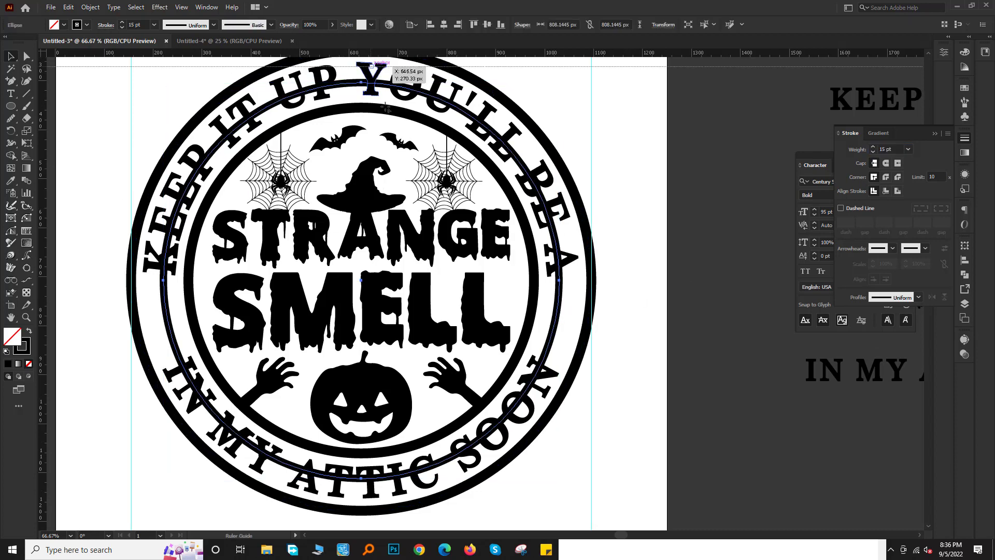
Add two horizontal guides, one between STRANGE and SMELL and one below SMELL.
left_click_drag(341, 52, 591, 280)
scroll(640, 322, "left", 2)
left_click(587, 66)
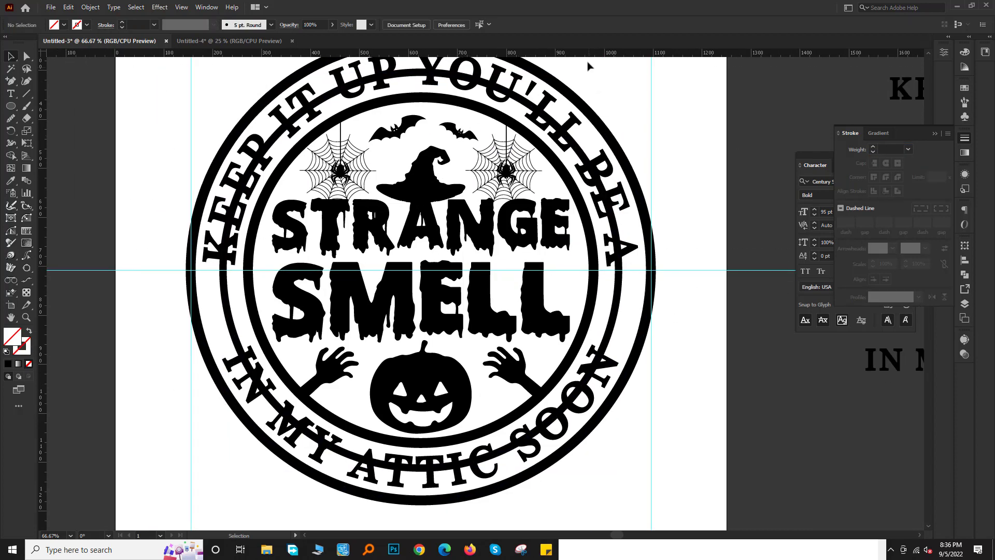
left_click_drag(588, 54, 607, 343)
Add anchor points on the 15 pt guide circle where it crosses each guide.
scroll(573, 395, "up", 2)
scroll(573, 329, "up", 2)
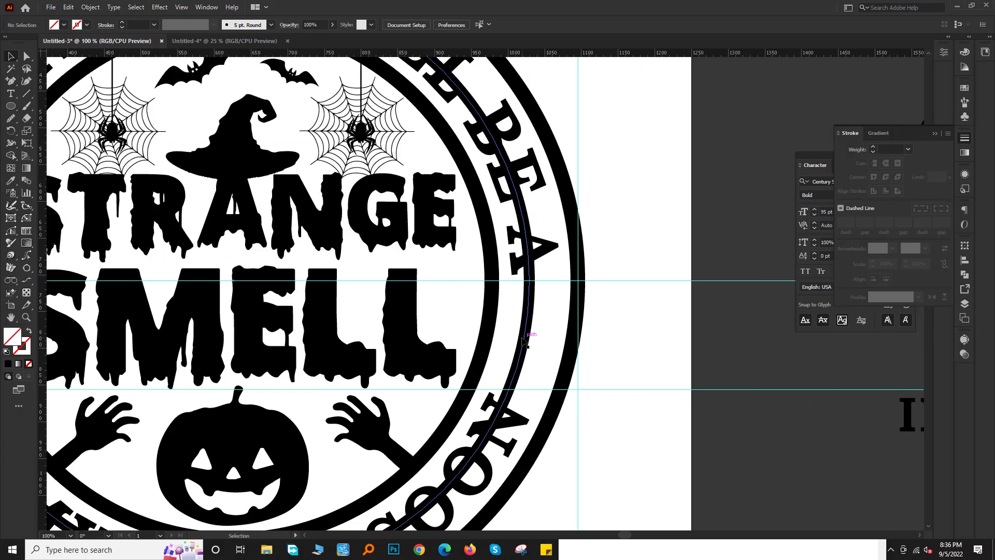
left_click(524, 342)
key("plus")
scroll(554, 282, "up", 3)
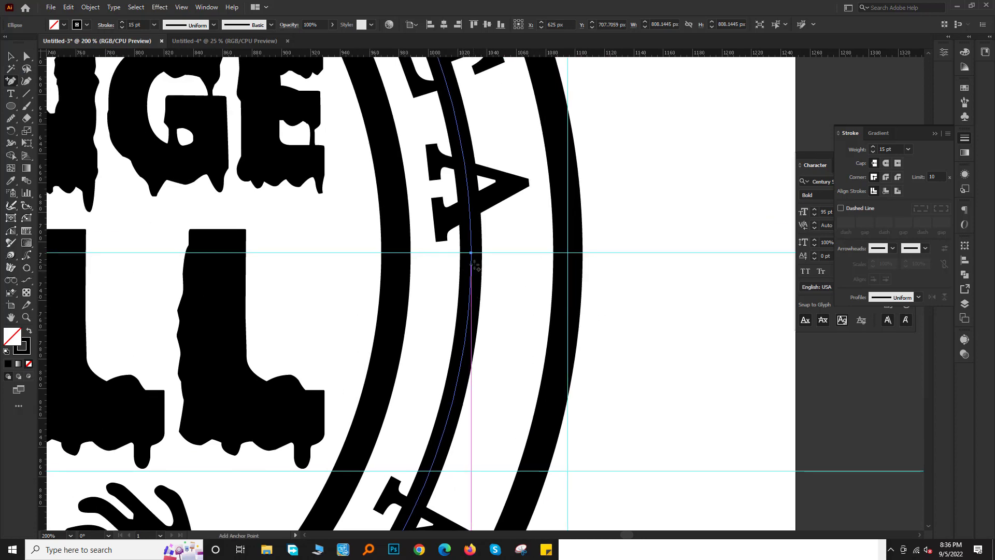
scroll(462, 359, "down", 3)
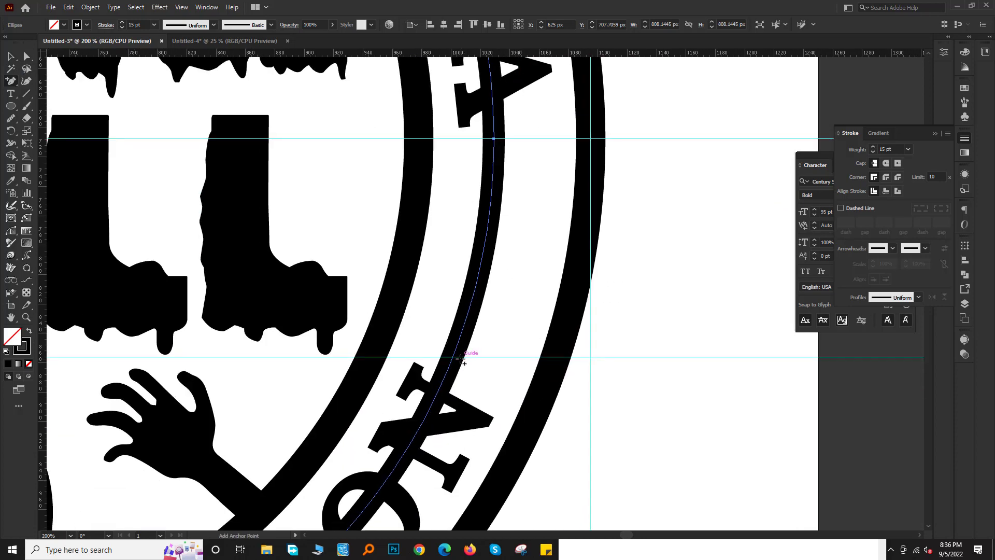
left_click(454, 360)
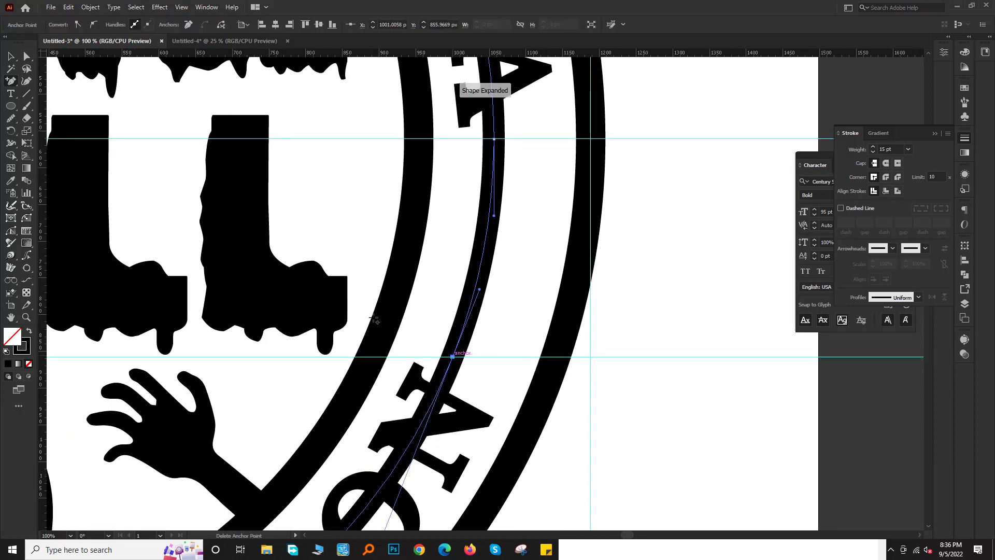
scroll(414, 342, "down", 5)
scroll(414, 342, "up", 7)
scroll(414, 342, "down", 3)
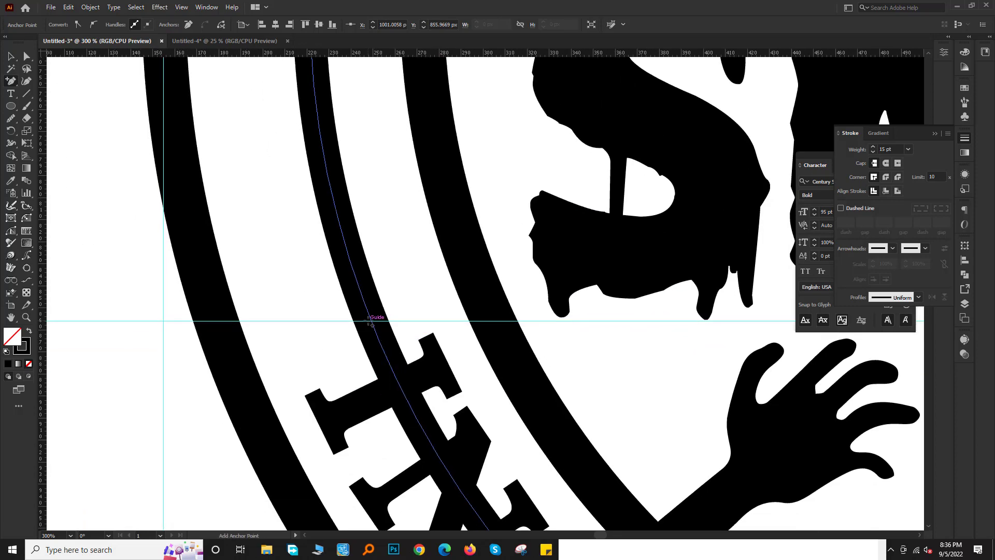
left_click(386, 321)
scroll(406, 254, "up", 3)
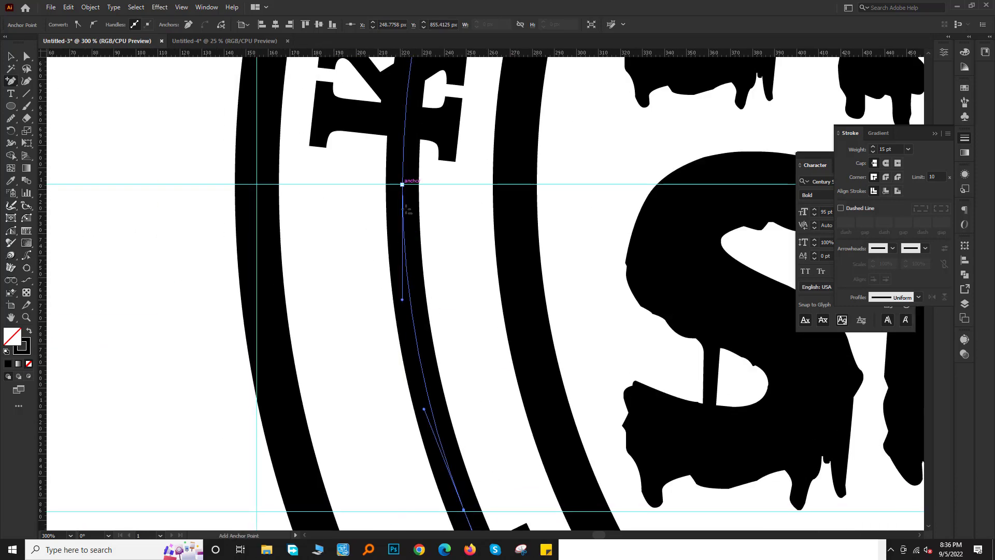
scroll(404, 192, "down", 3)
Delete the circle's bottom anchor and segments, leaving only the two side arcs.
key("a")
scroll(604, 206, "down", 2)
scroll(319, 263, "up", 2)
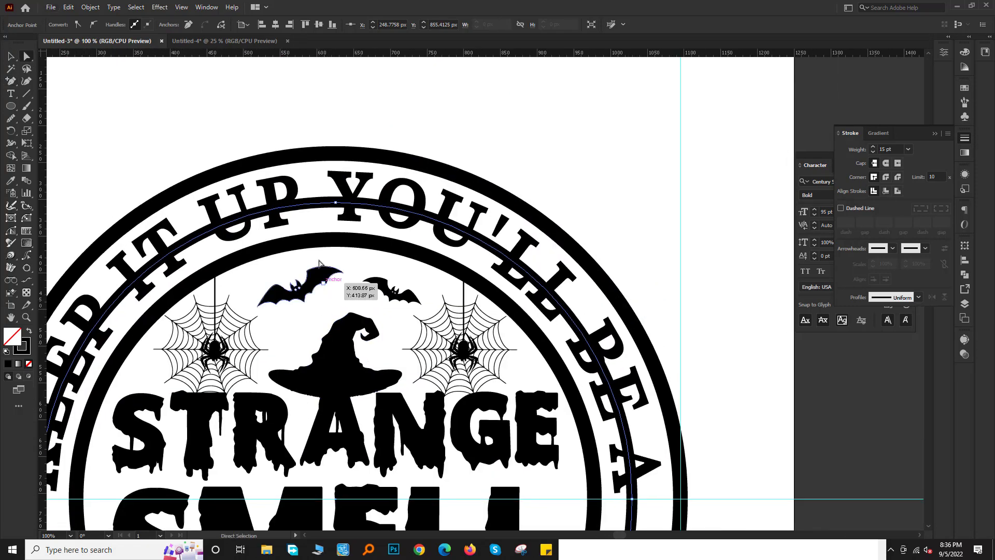
left_click(336, 206)
scroll(371, 363, "down", 5)
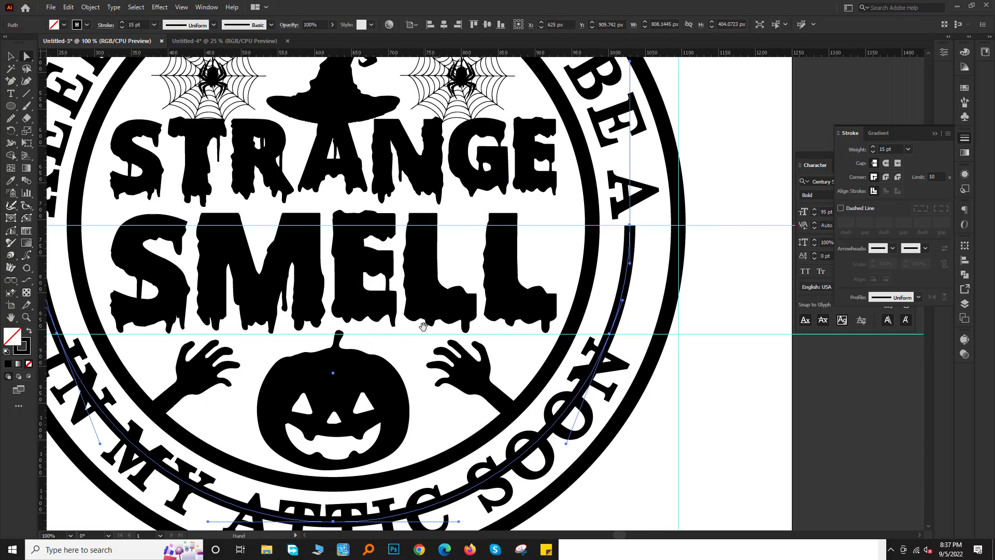
scroll(371, 424, "down", 3)
left_click(365, 398)
key("Delete")
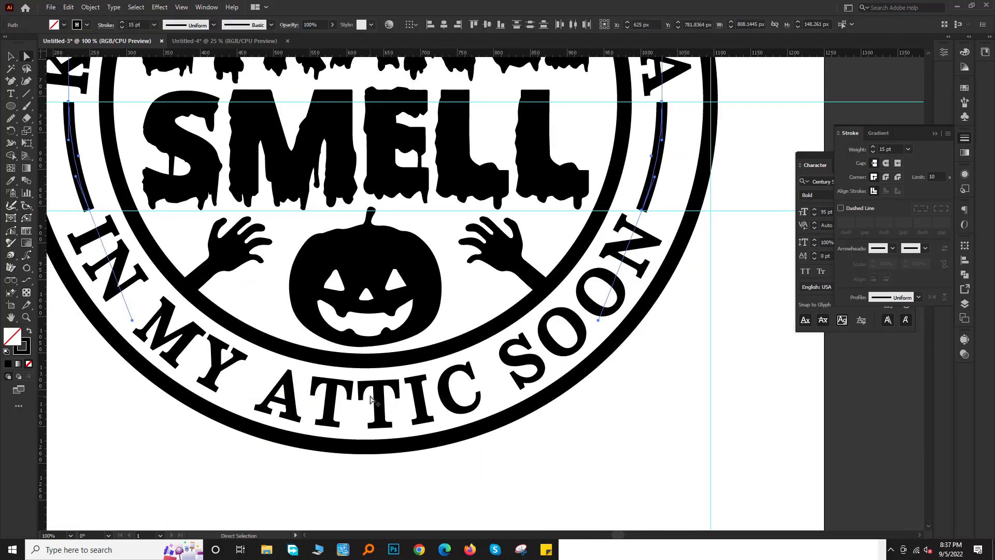
key("ctrl+minus")
key("ctrl+minus")
scroll(593, 280, "down", 1)
Select both side arcs beside SMELL together.
left_click(583, 385)
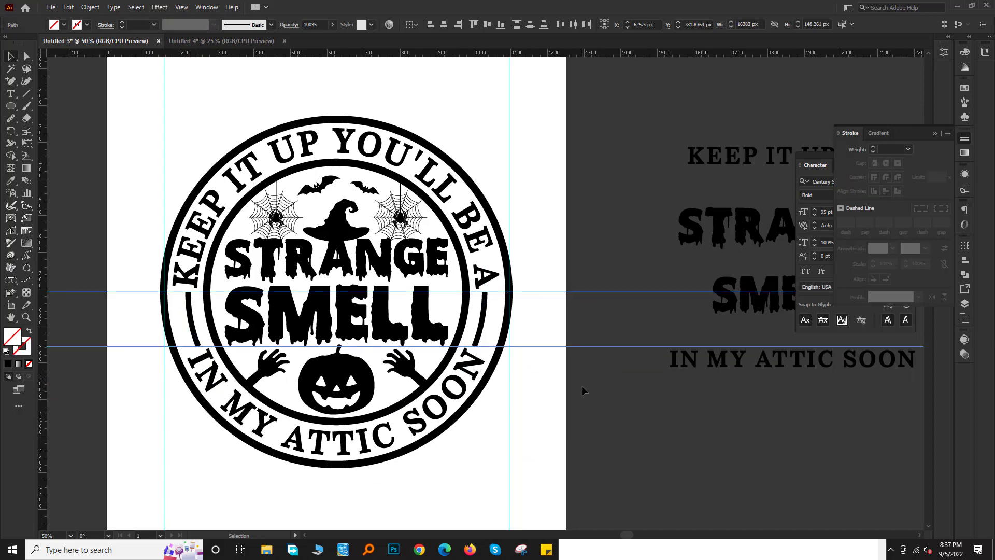
scroll(526, 409, "up", 2)
left_click_drag(637, 404, 695, 413)
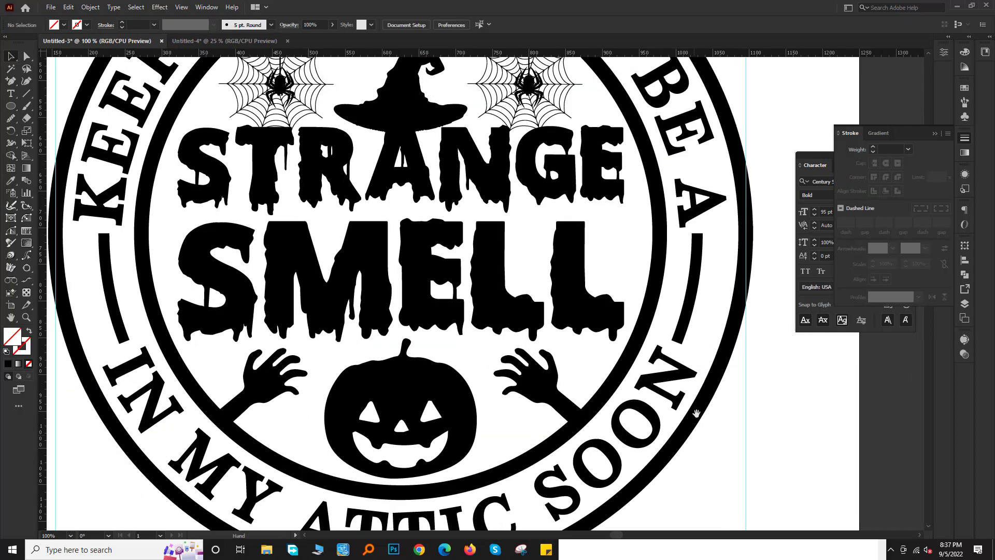
key("a")
left_click(685, 319)
left_click(114, 290, "shift")
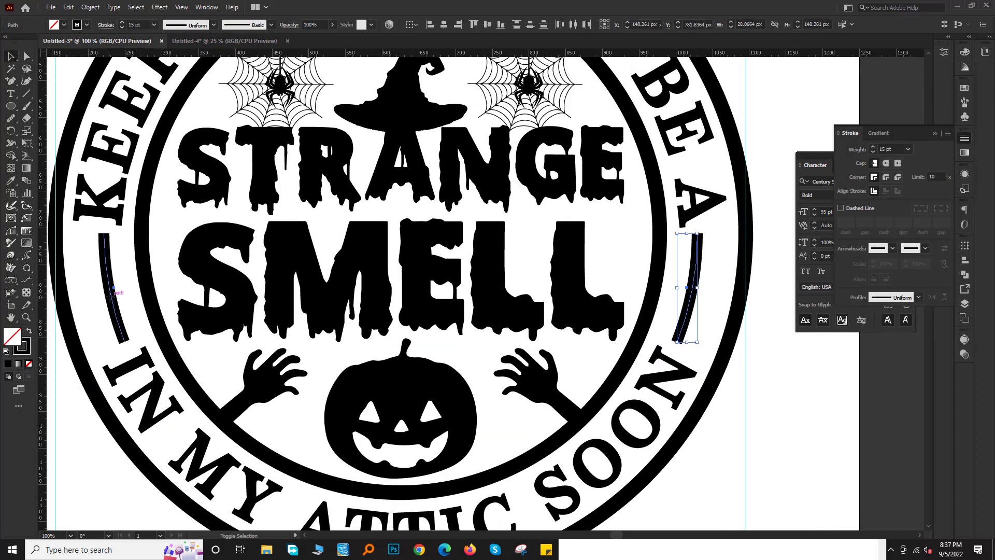
left_click(177, 332)
scroll(562, 358, "down", 2)
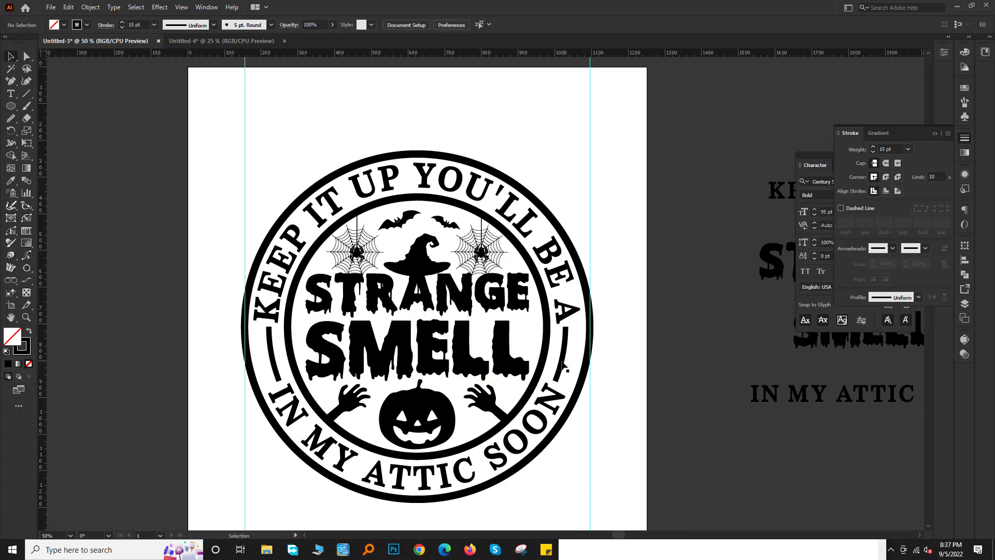
left_click(563, 366)
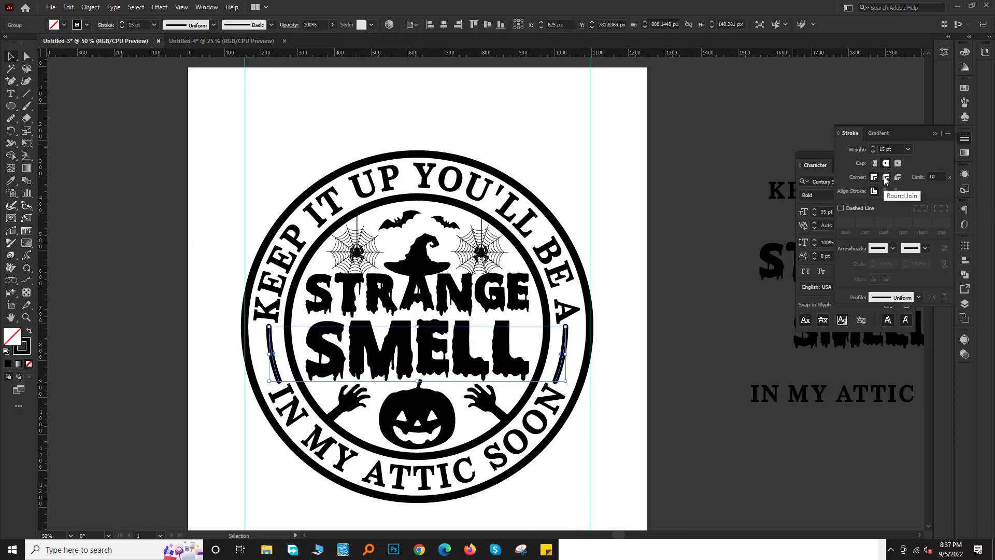
Make the side arcs dashed lines with round caps, 5 pt dashes and 22 pt gaps.
left_click(841, 208)
type("22")
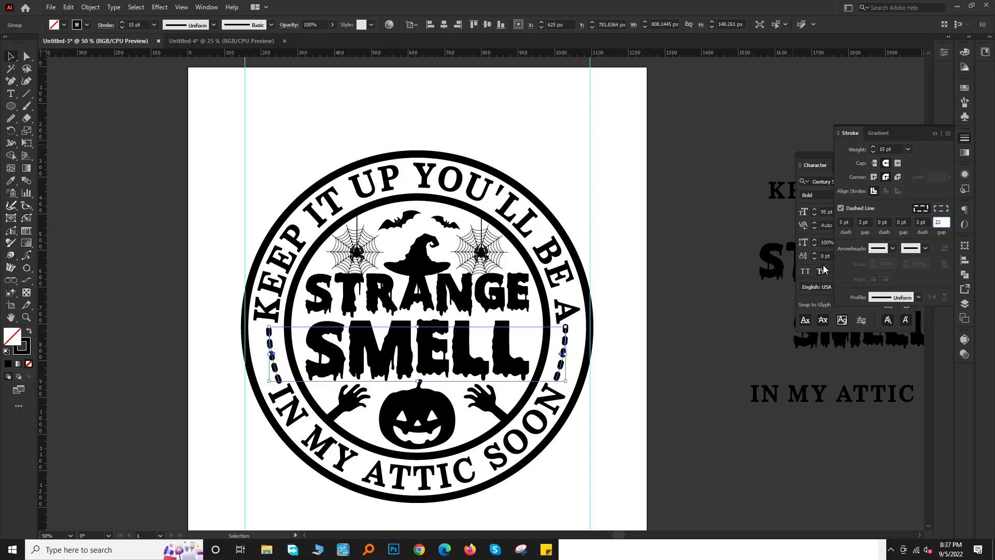
left_click(676, 284)
key("ctrl+equal")
key("ctrl+equal")
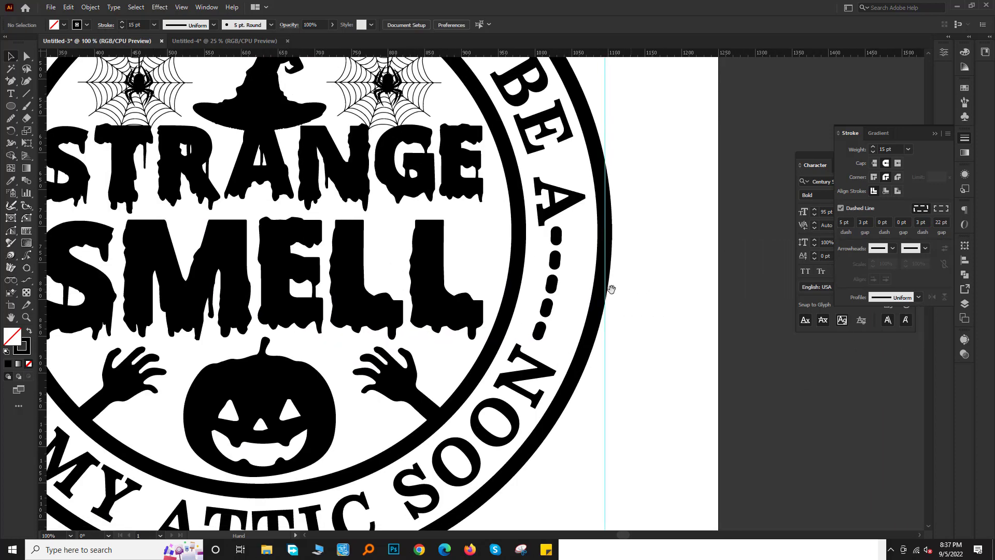
left_click(568, 285)
key("ctrl+minus")
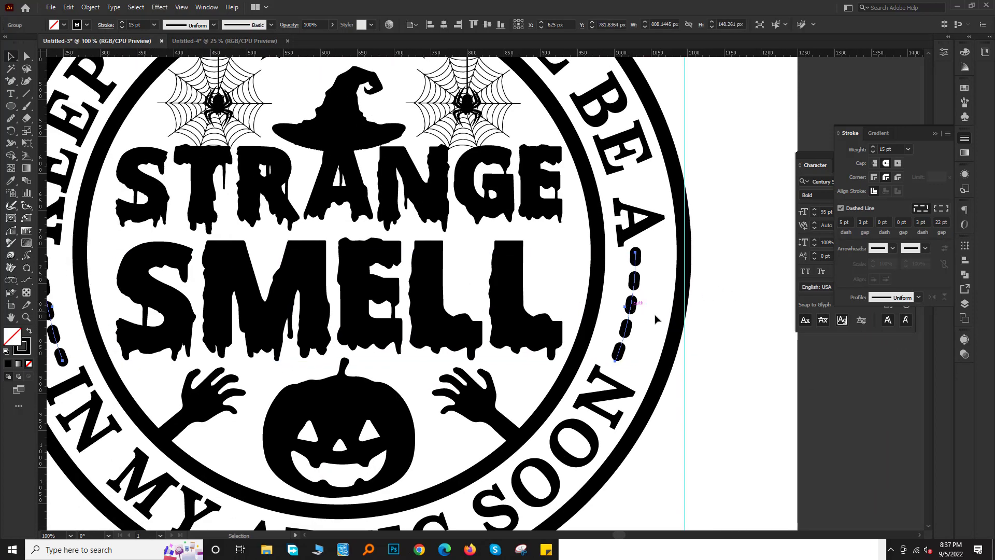
left_click(710, 318)
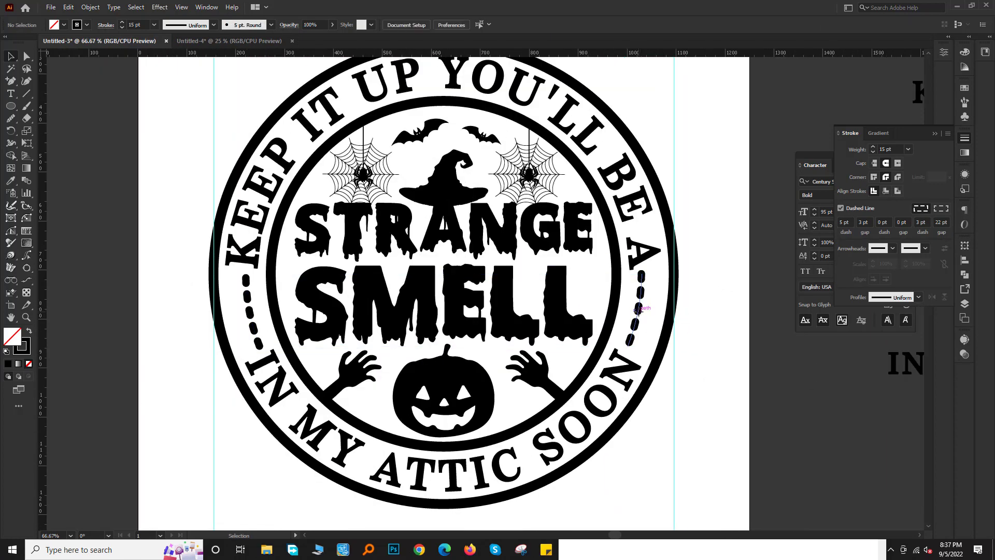
Slightly widen the dashed arc pair and bring the whole badge back into view.
scroll(638, 309, "up", 2, "alt")
left_click(613, 308)
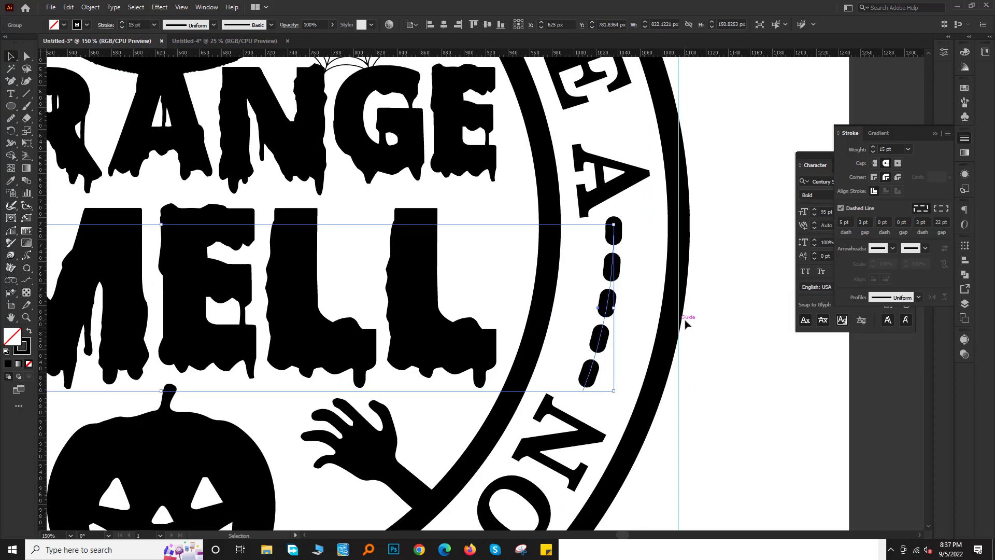
scroll(685, 323, "right", 1)
left_click_drag(571, 307, 579, 311)
scroll(657, 359, "down", 3)
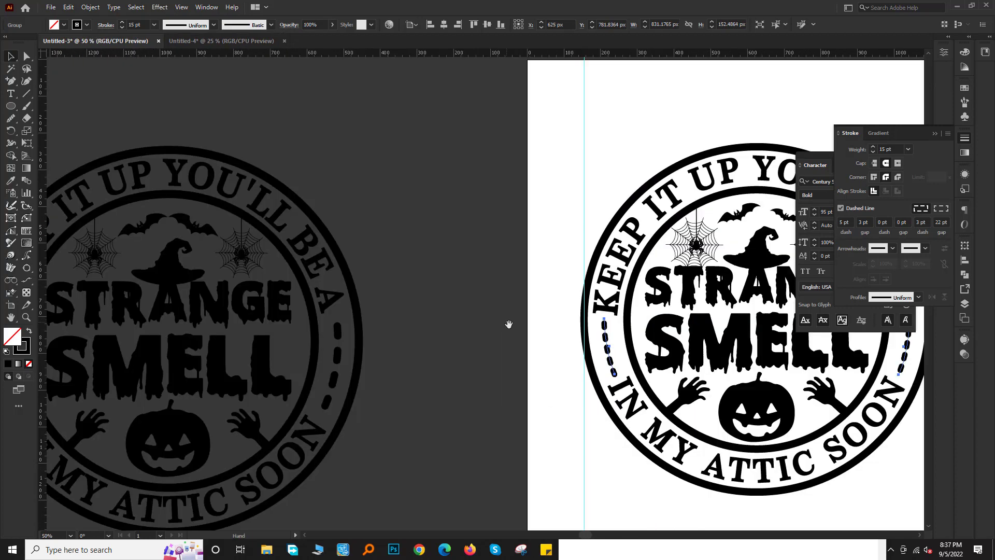
left_click_drag(508, 324, 477, 293)
scroll(455, 285, "down", 2)
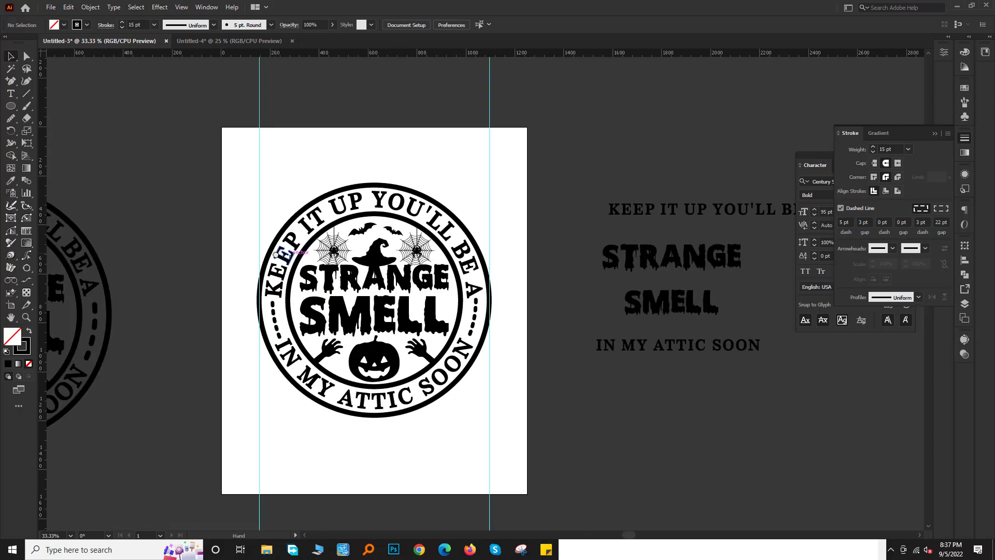
left_click_drag(276, 254, 307, 253)
Give the whole badge artwork a white fill.
left_click_drag(262, 157, 615, 462)
key("v")
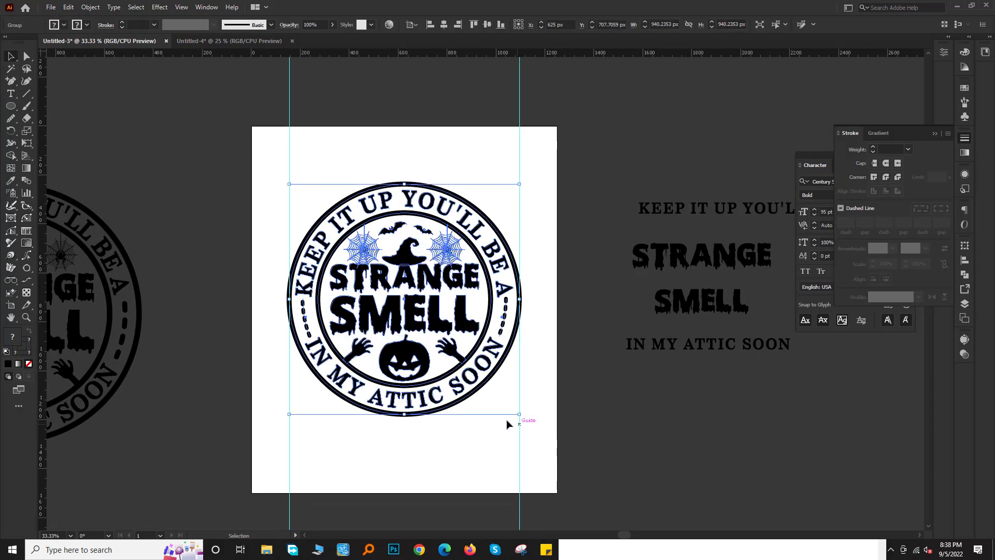
double_click(10, 337)
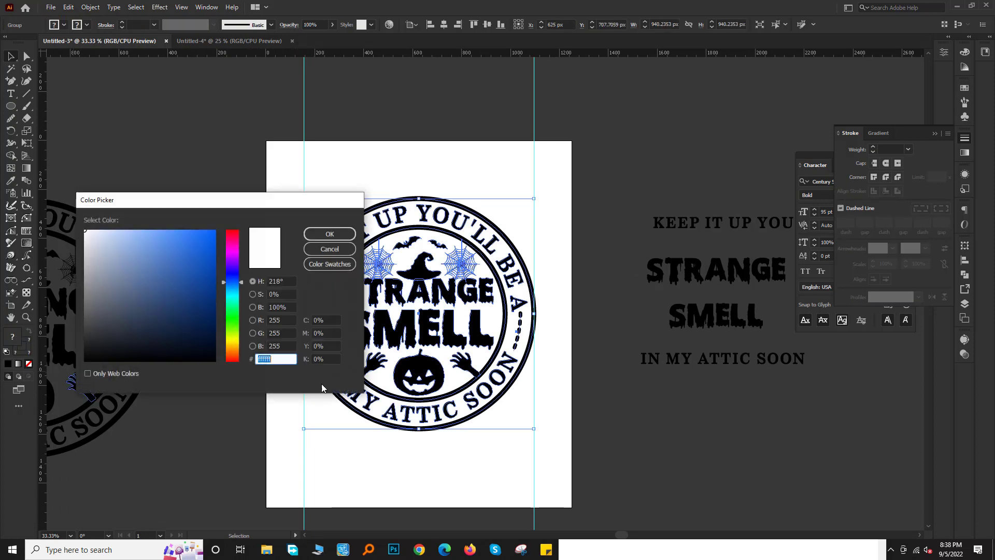
left_click(317, 236)
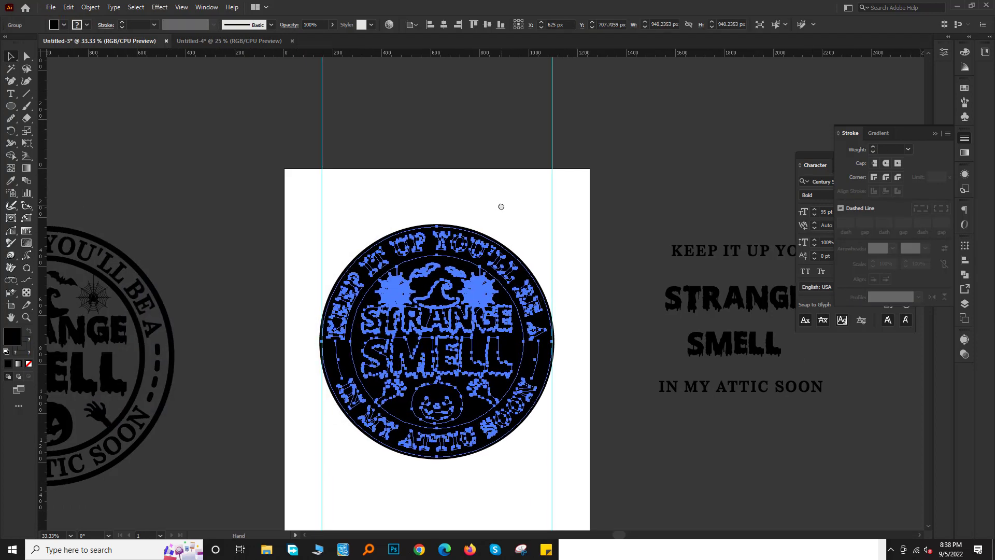
left_click(521, 244)
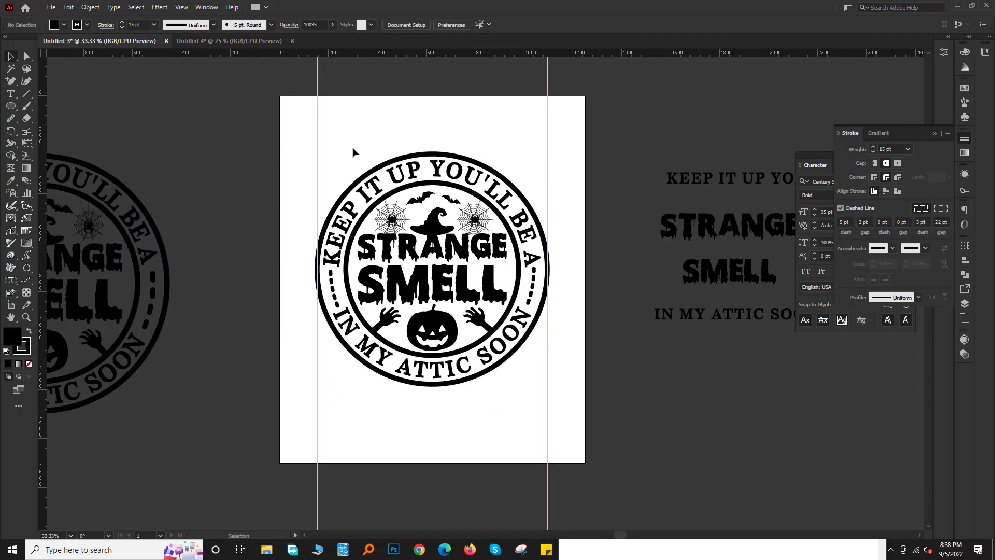
Apply Object > Expand Appearance, then Expand with Fill and Stroke, to the whole badge.
left_click_drag(291, 105, 544, 429)
left_click(90, 7)
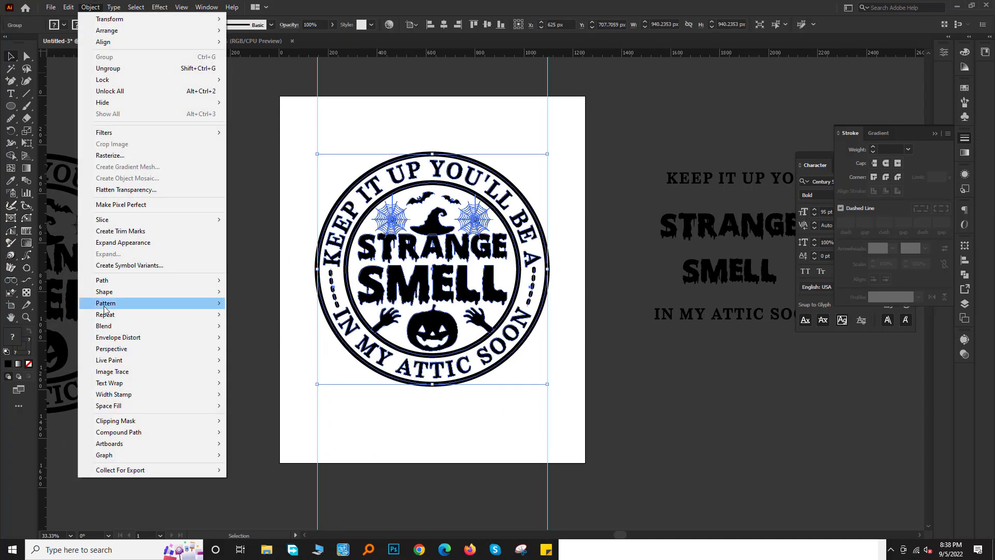
left_click(123, 242)
left_click_drag(275, 111, 563, 431)
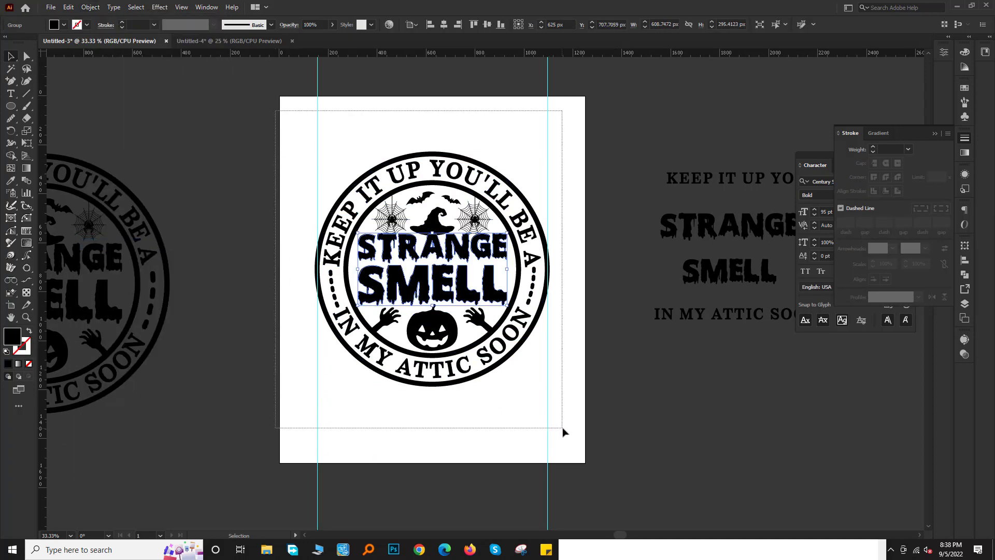
left_click(91, 7)
left_click(104, 237)
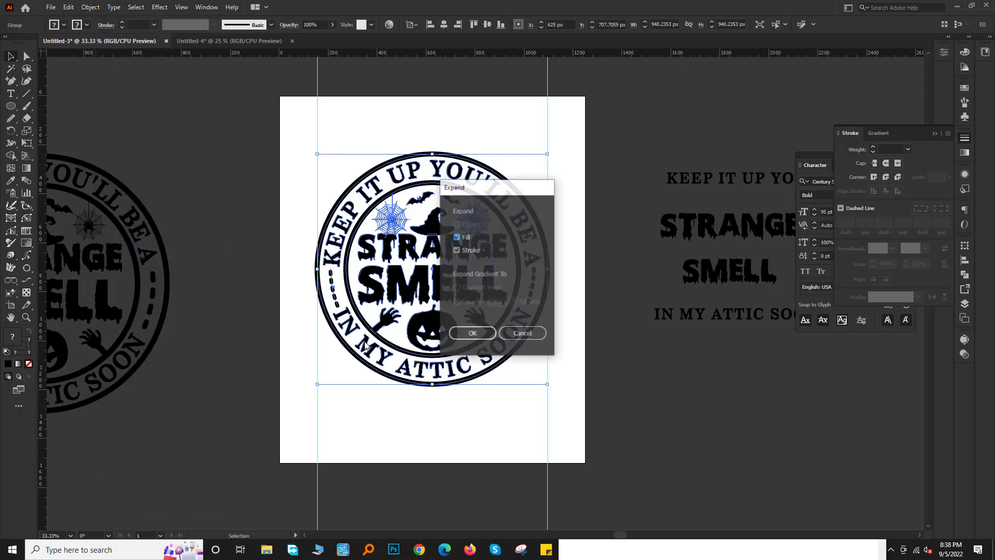
key("Return")
left_click(473, 413)
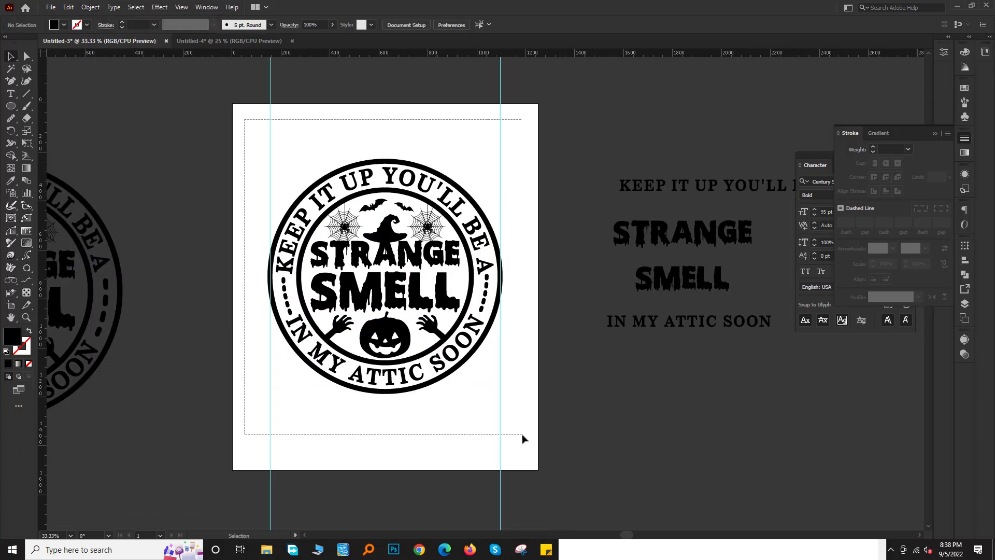
Fill the expanded badge black and resize it to 940 px wide.
left_click_drag(244, 120, 523, 438)
double_click(14, 339)
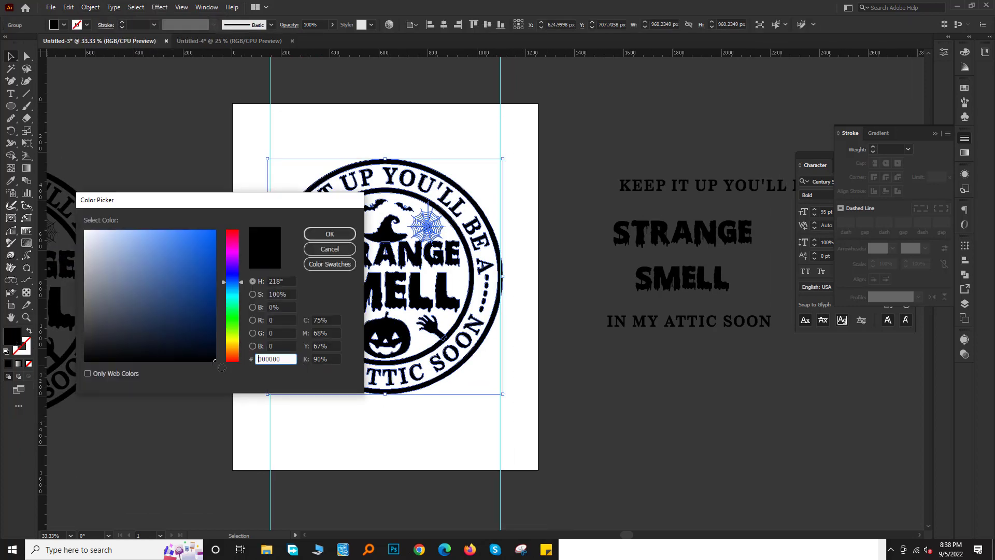
left_click(328, 235)
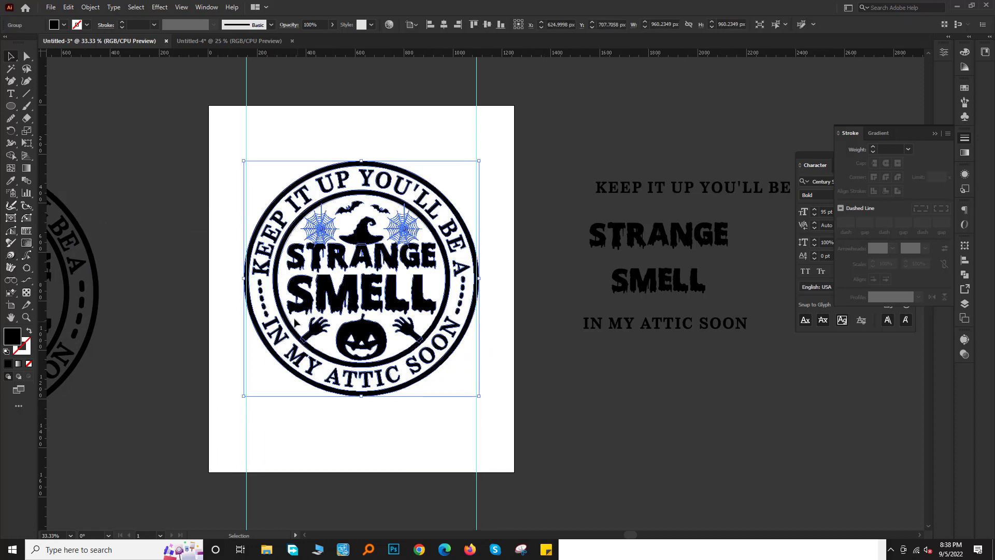
scroll(275, 307, "up", 2)
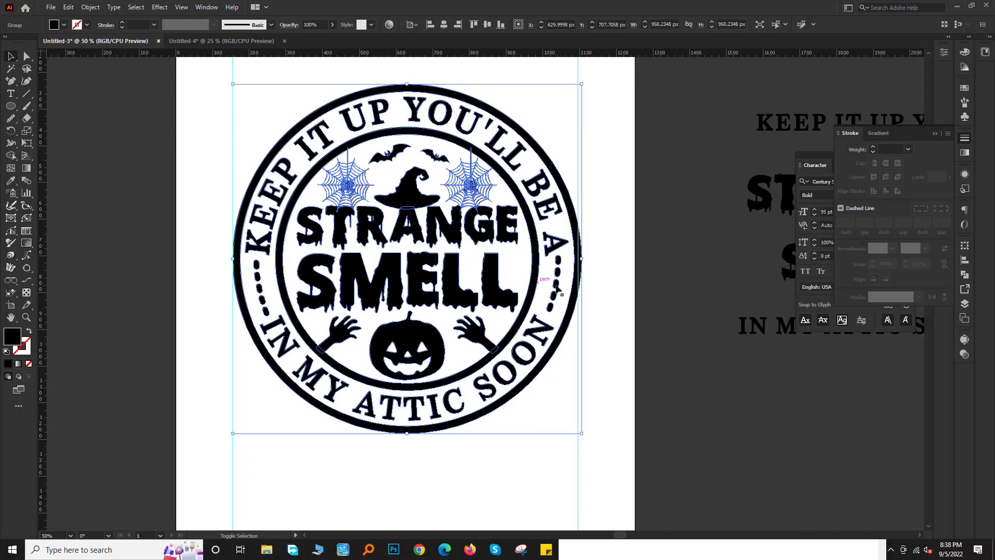
left_click_drag(581, 258, 579, 259)
scroll(626, 329, "down", 2)
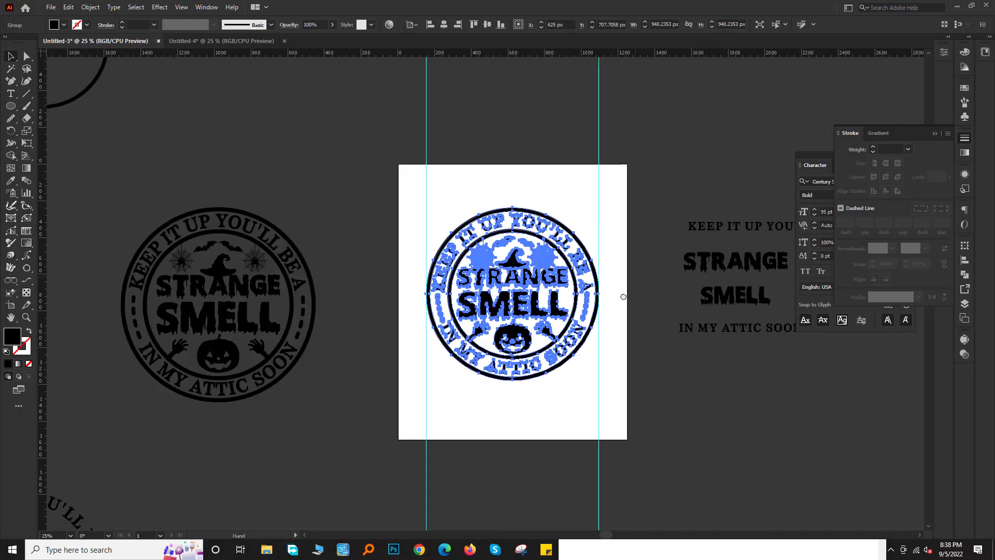